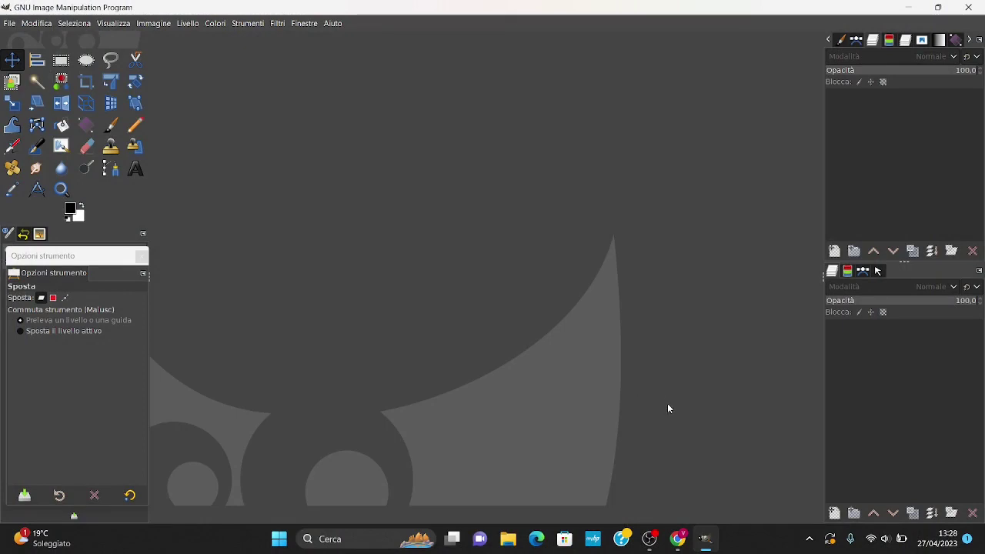
Switch from GIMP to the browser showing Discord's BlueWillow rookie-84 channel
{"action": "left_click", "coordinate": [677, 539]}
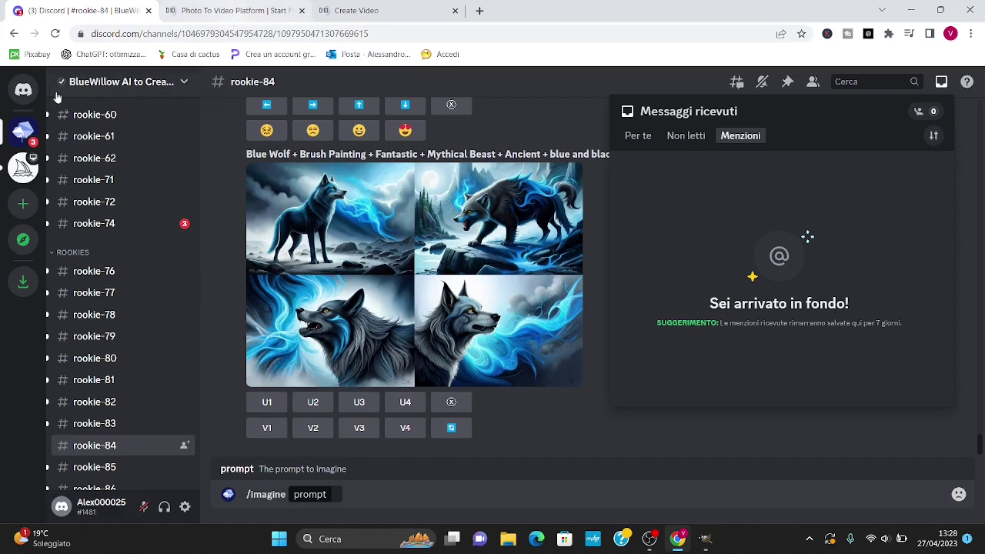
Close the mentions inbox, glance at the Midjourney server, and go back to BlueWillow
{"action": "left_click", "coordinate": [23, 131]}
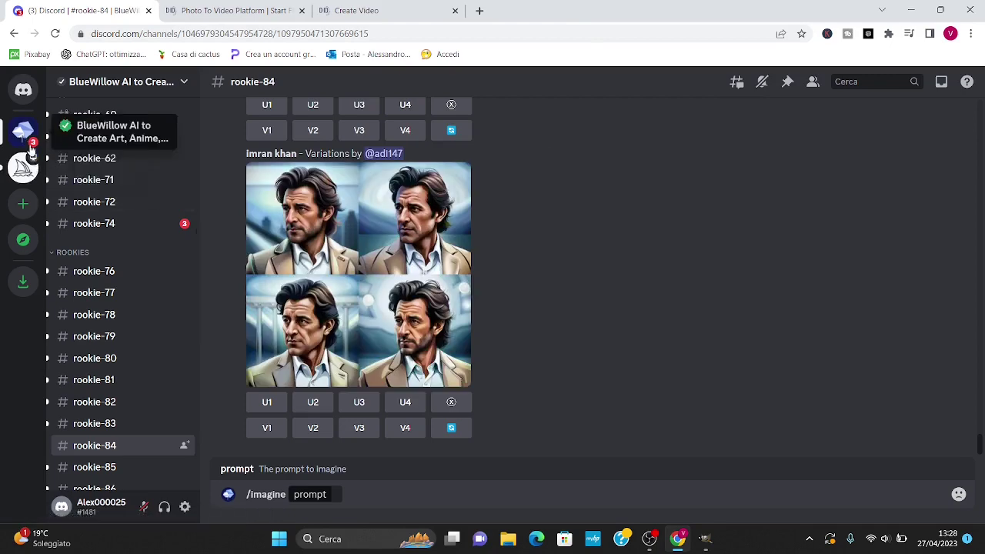
{"action": "left_click", "coordinate": [23, 168]}
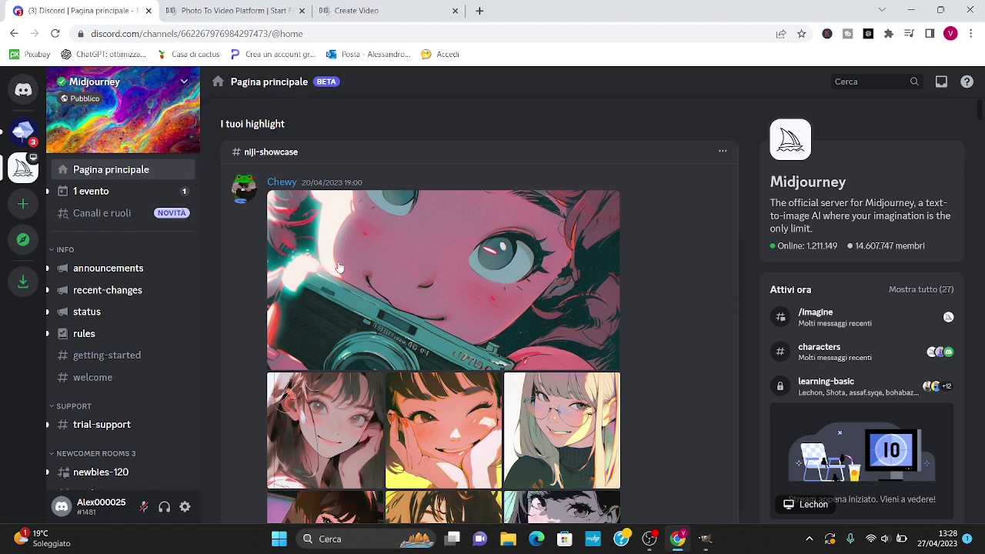
{"action": "left_click", "coordinate": [22, 131]}
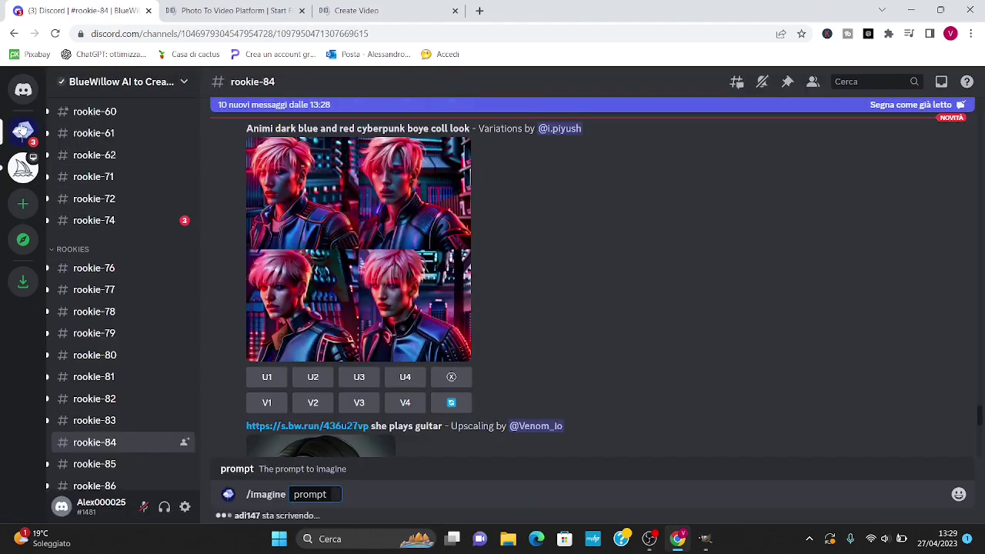
{"action": "left_click", "coordinate": [23, 204]}
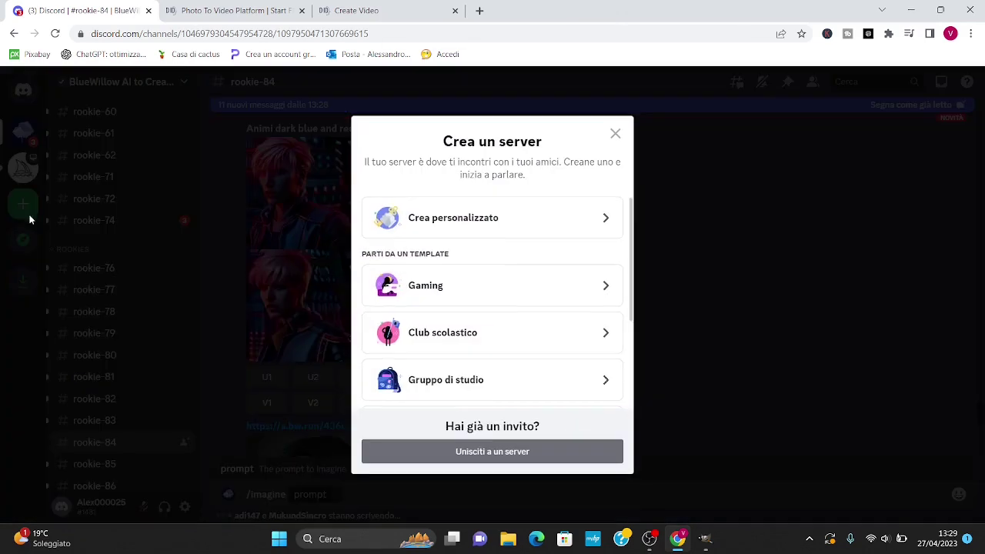
{"action": "left_click", "coordinate": [485, 453]}
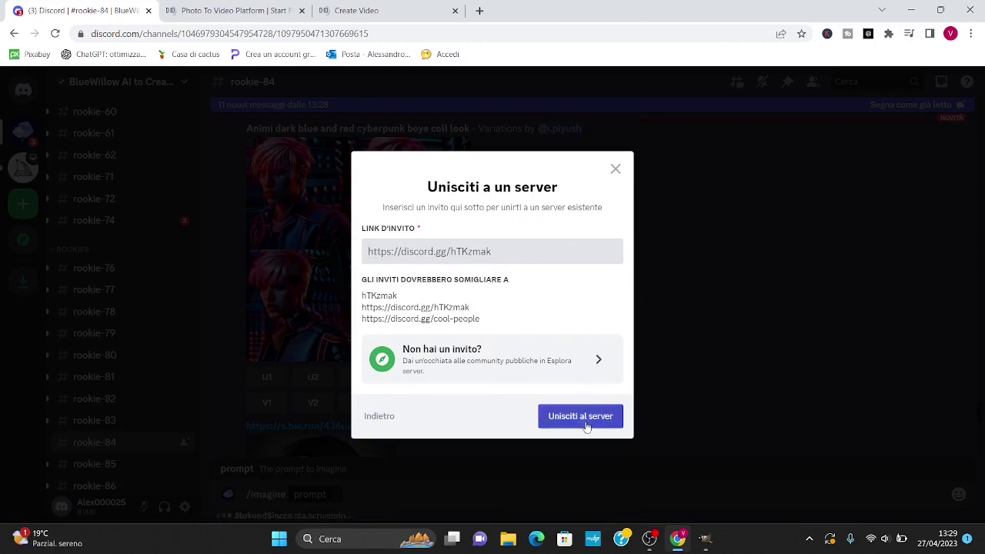
{"action": "left_click", "coordinate": [616, 170]}
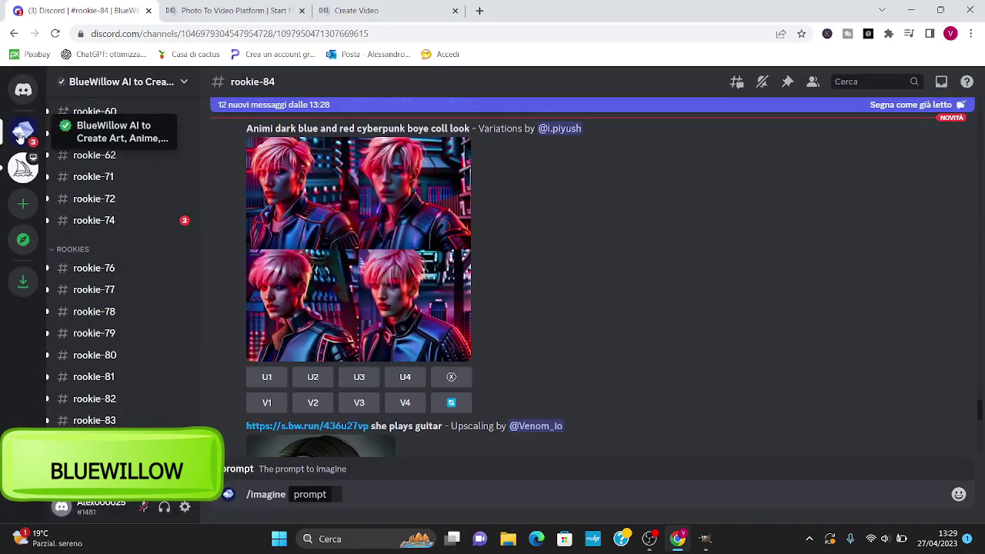
{"action": "scroll", "coordinate": [109, 218], "scroll_direction": "up", "scroll_amount": 3}
{"action": "scroll", "coordinate": [109, 218], "scroll_direction": "up", "scroll_amount": 3}
{"action": "scroll", "coordinate": [109, 220], "scroll_direction": "down", "scroll_amount": 2}
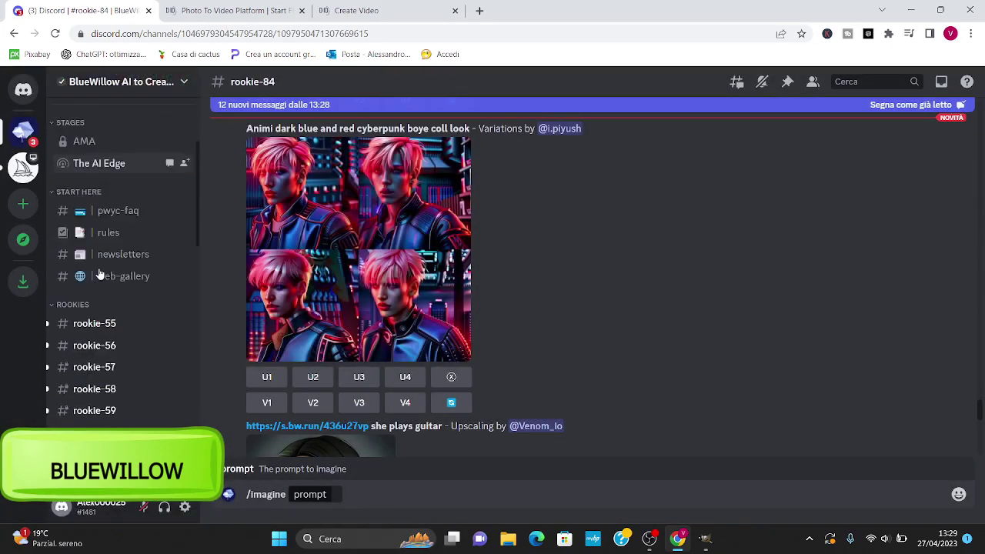
{"action": "scroll", "coordinate": [109, 223], "scroll_direction": "down", "scroll_amount": 3}
{"action": "scroll", "coordinate": [108, 227], "scroll_direction": "down", "scroll_amount": 1}
{"action": "scroll", "coordinate": [104, 292], "scroll_direction": "down", "scroll_amount": 3}
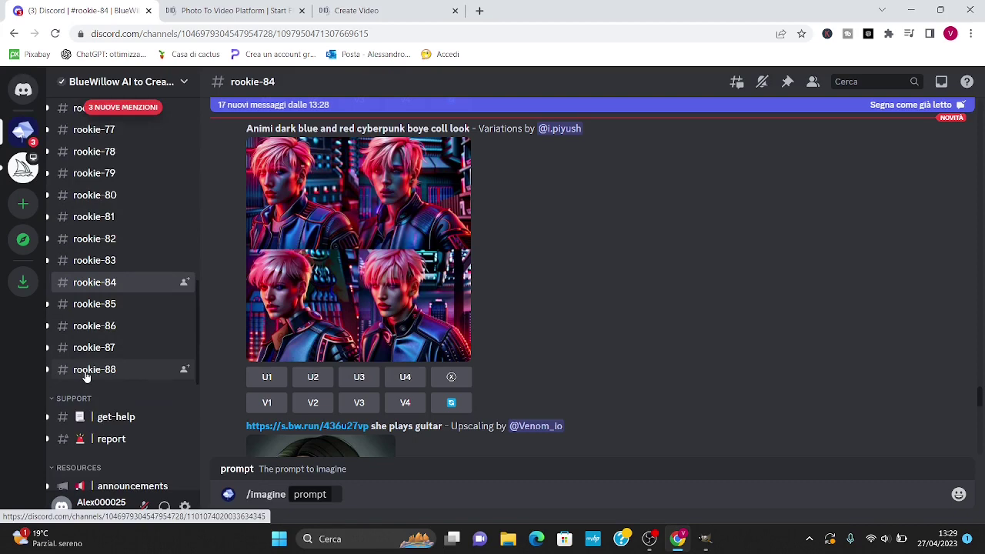
Send an /imagine prompt in rookie-88 for an ancient Egyptian queen with dark bob hair and blue eyes
{"action": "left_click", "coordinate": [110, 374]}
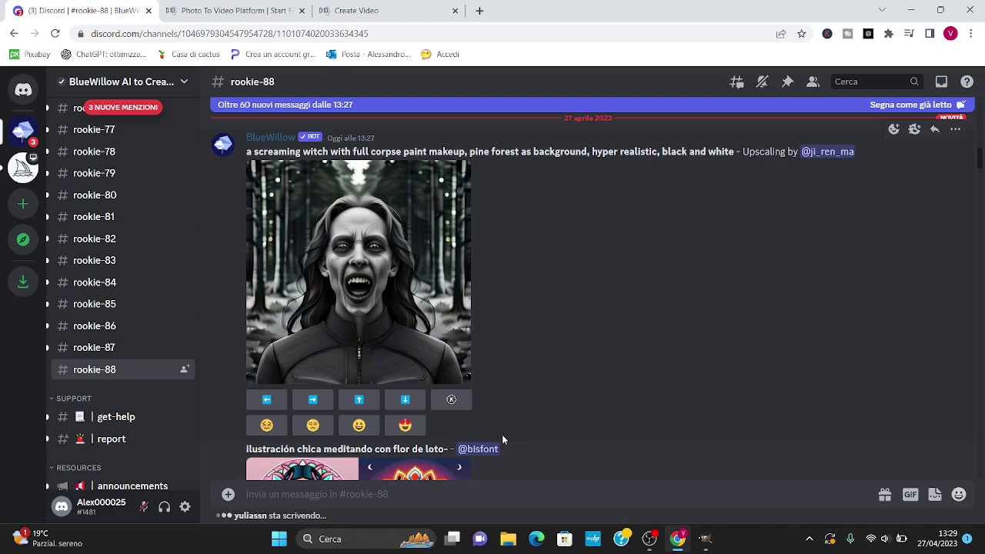
{"action": "type", "text": "/"}
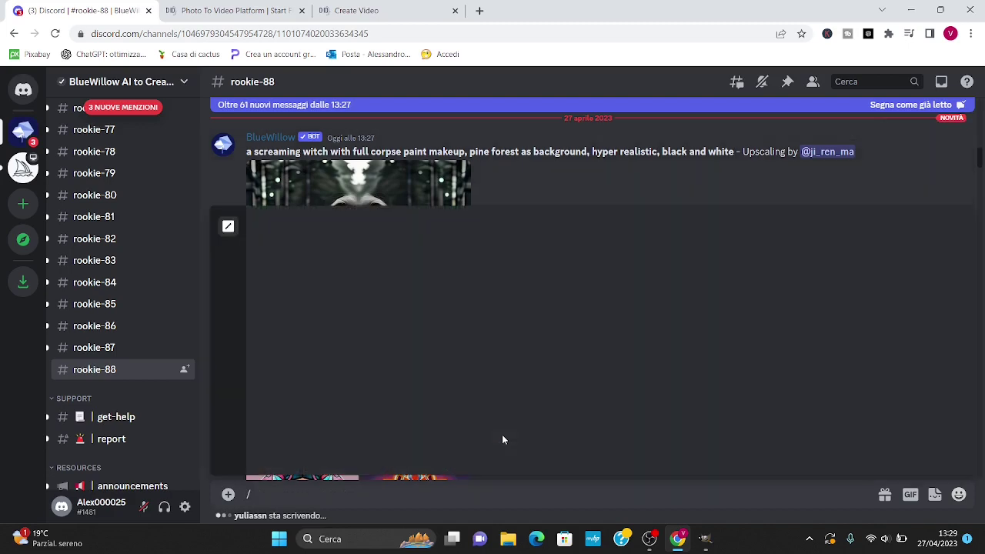
{"action": "type", "text": "imagine"}
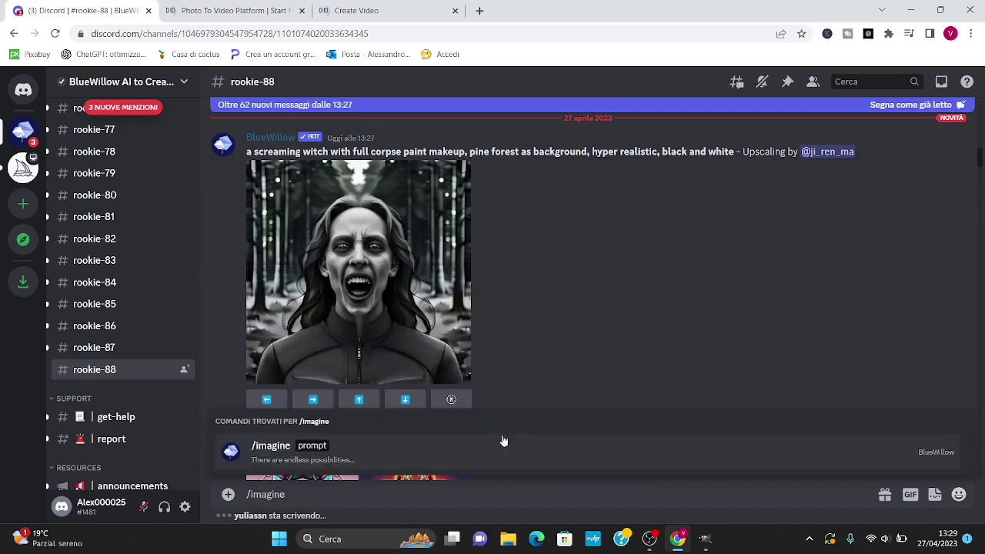
{"action": "left_click", "coordinate": [322, 450]}
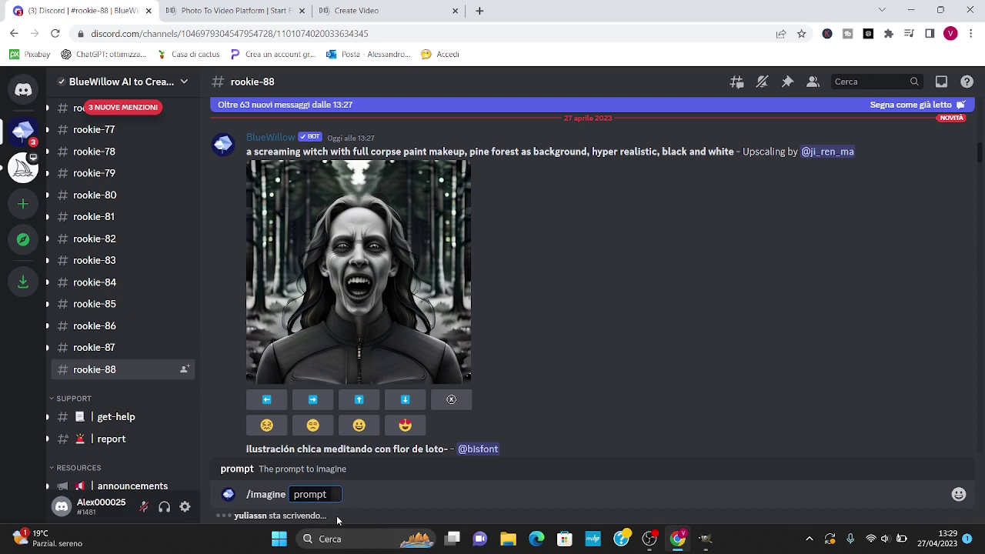
{"action": "type", "text": "fammi un'immagine di una bellissima regina dell'antico egitto con capelli mori a caschetto e occhi azzurri, alta definizione, primo piano sguardo verso l'obiettivo."}
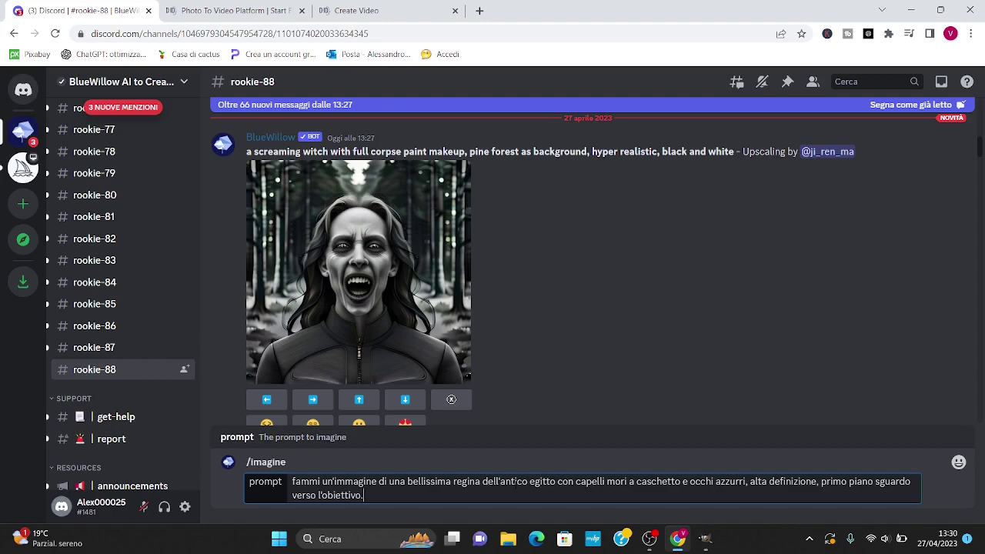
{"action": "key", "text": "Return"}
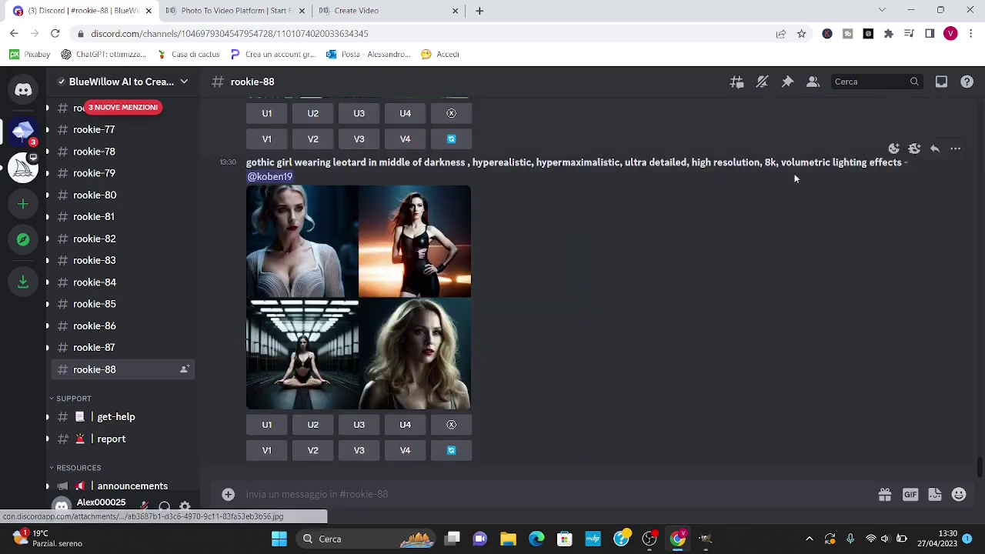
Upscale the third queen image (U3), request its variations (V3), and view the variations
{"action": "left_click", "coordinate": [940, 85]}
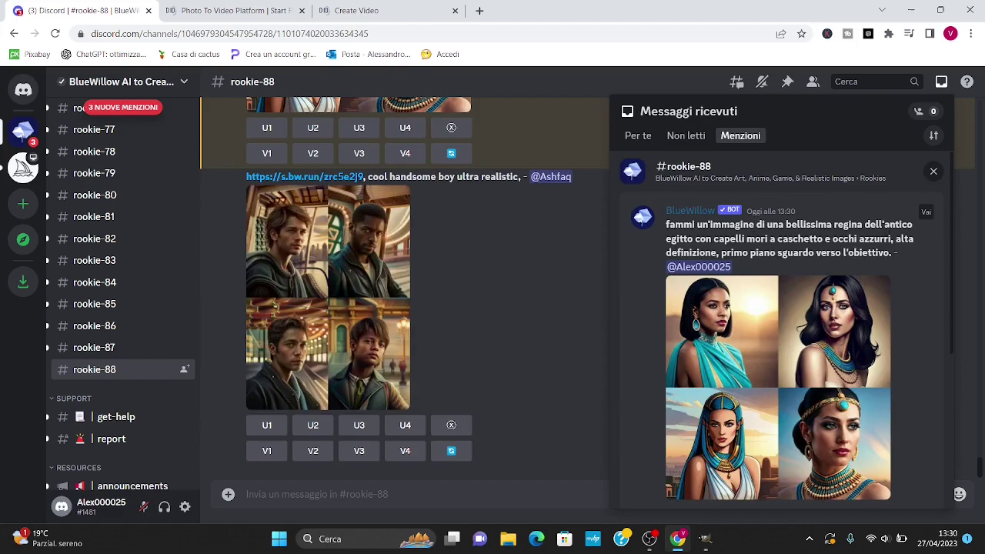
{"action": "left_click", "coordinate": [926, 214]}
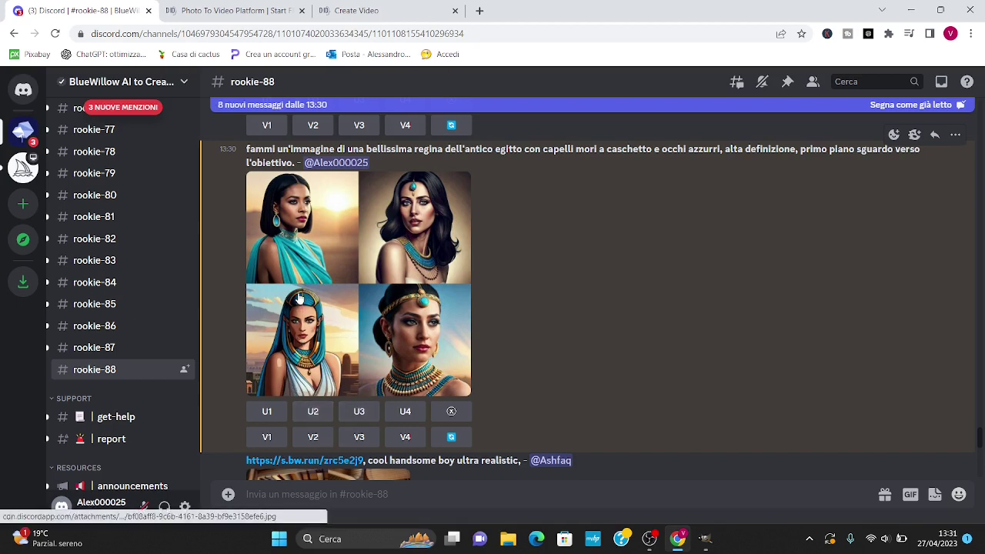
{"action": "left_click", "coordinate": [357, 412]}
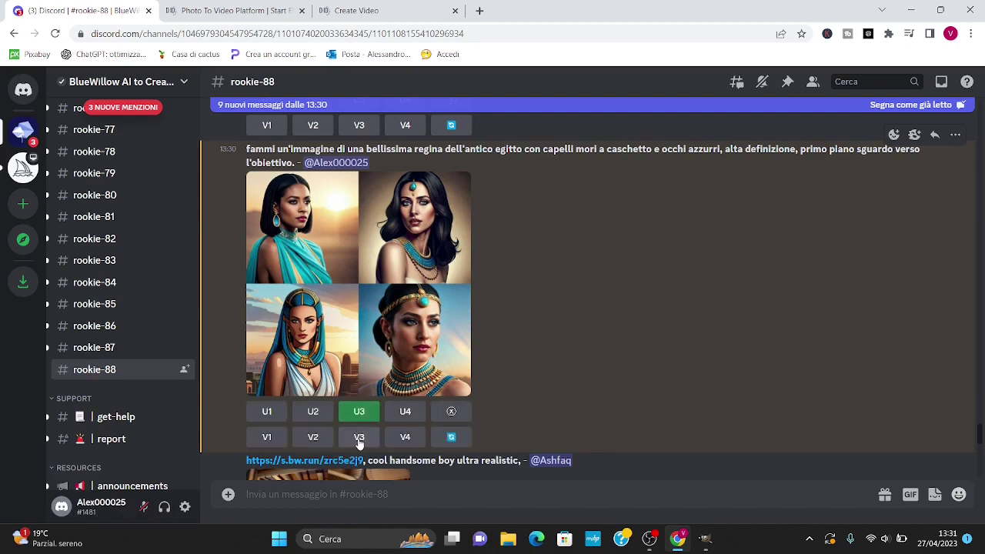
{"action": "left_click", "coordinate": [358, 436]}
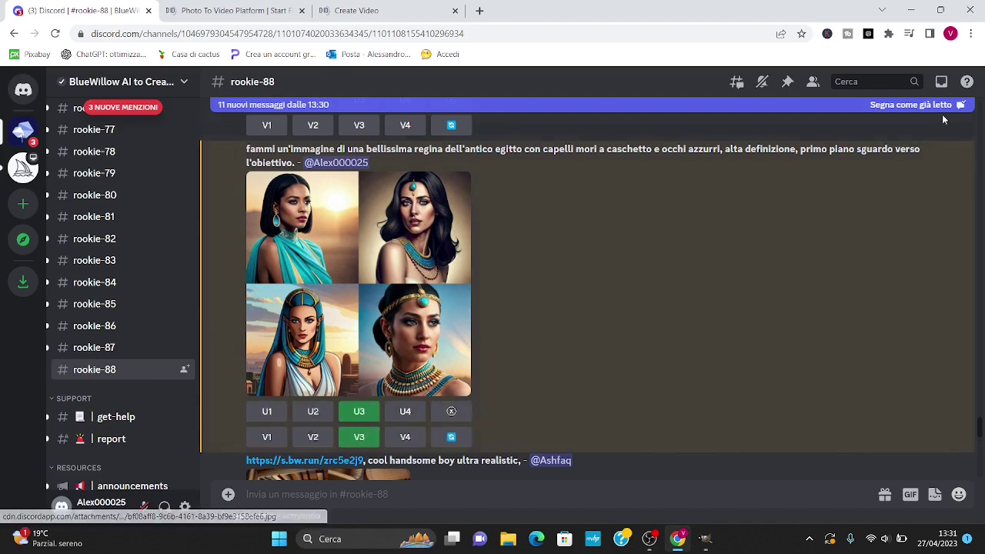
{"action": "left_click", "coordinate": [942, 82]}
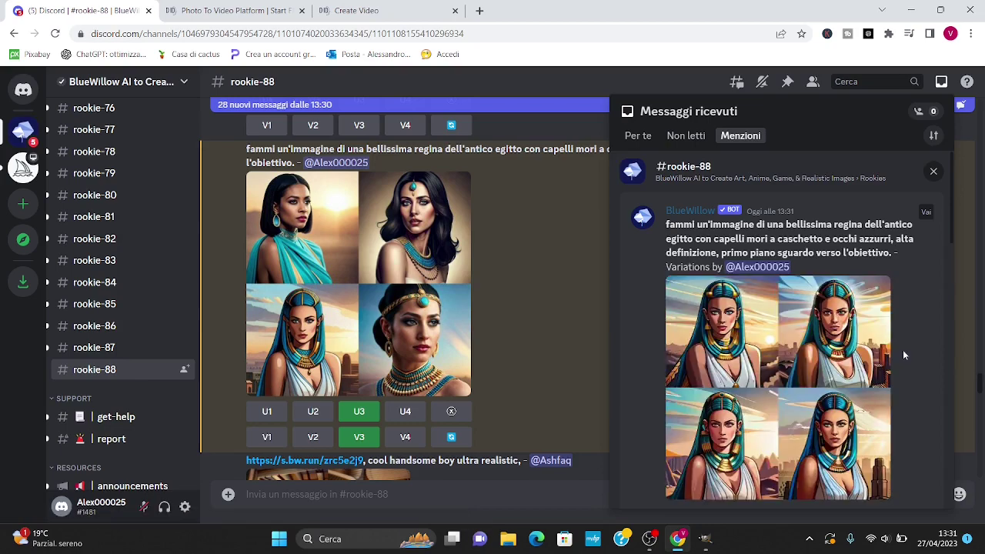
{"action": "left_click", "coordinate": [926, 213]}
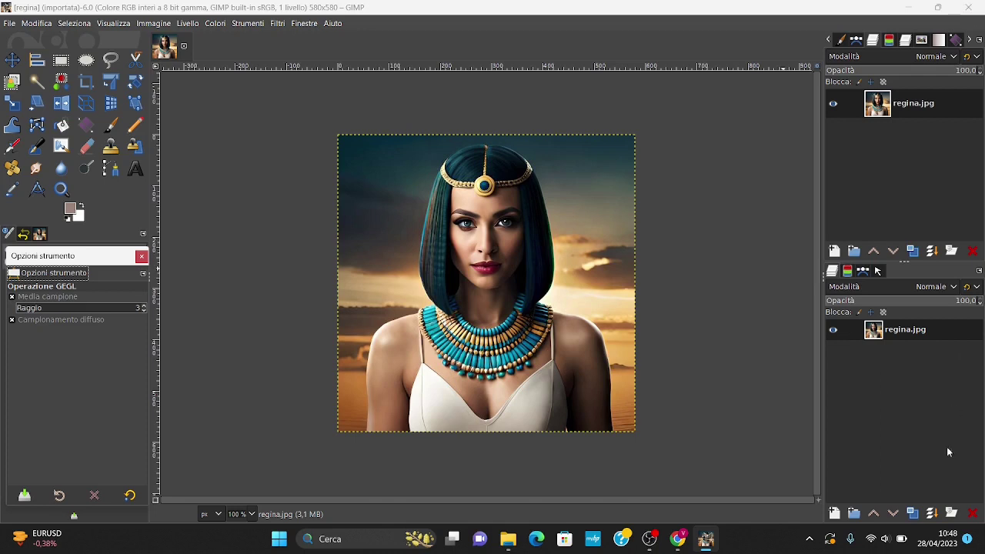
Duplicate regina.jpg as regina.jpg copia, hide the original, and pick Foreground Select
{"action": "left_click", "coordinate": [913, 513]}
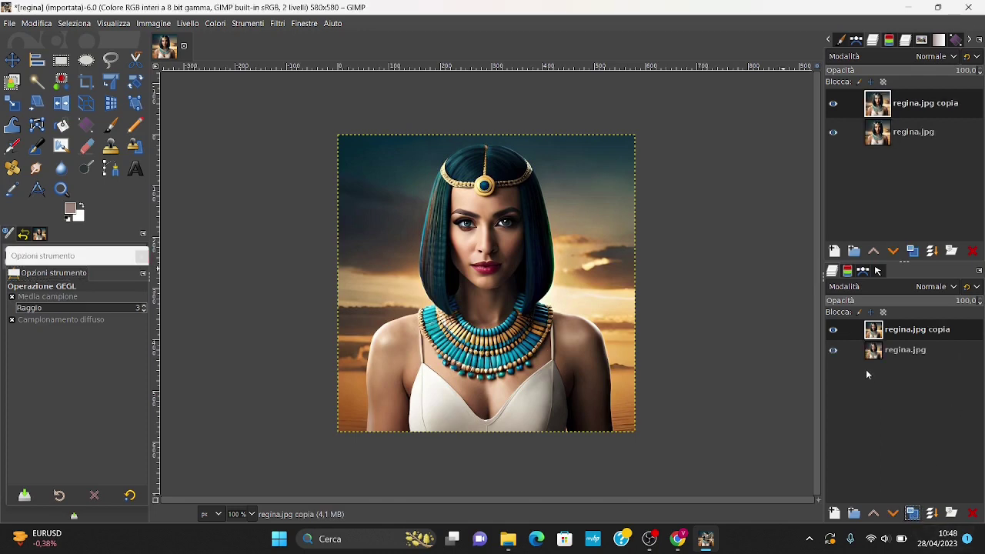
{"action": "left_click", "coordinate": [832, 351]}
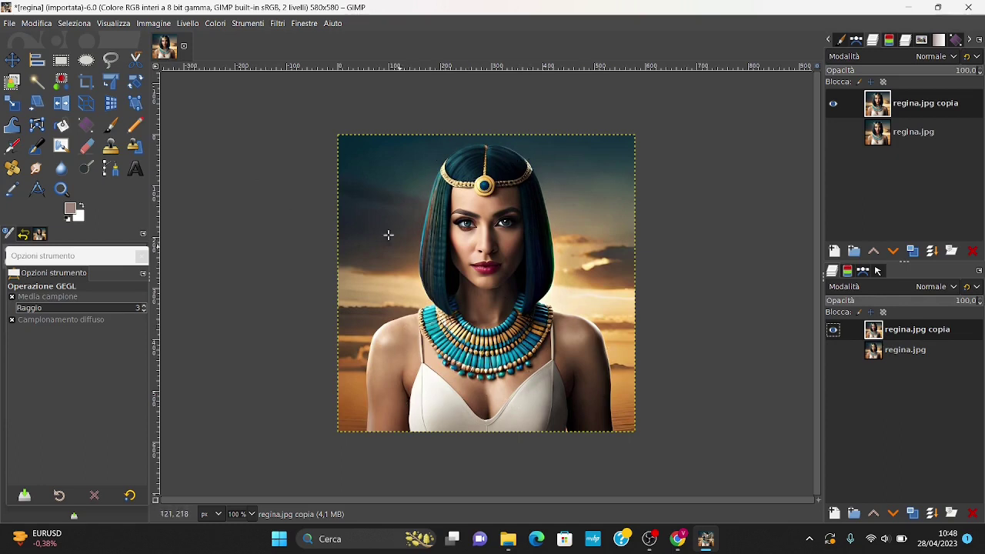
{"action": "left_click", "coordinate": [12, 82]}
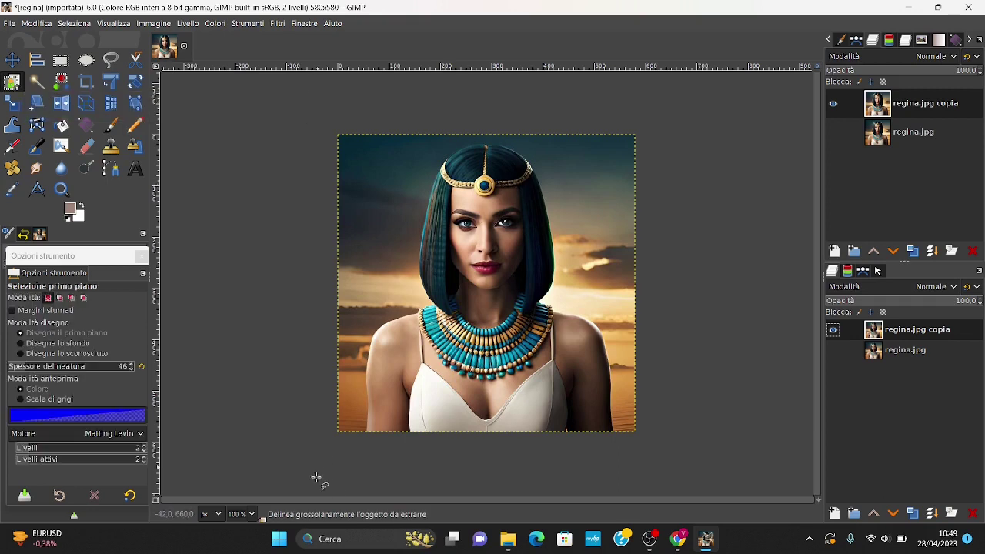
Roughly outline the queen, then paint her headdress, face, shoulders and body as foreground
{"action": "left_click", "coordinate": [356, 452]}
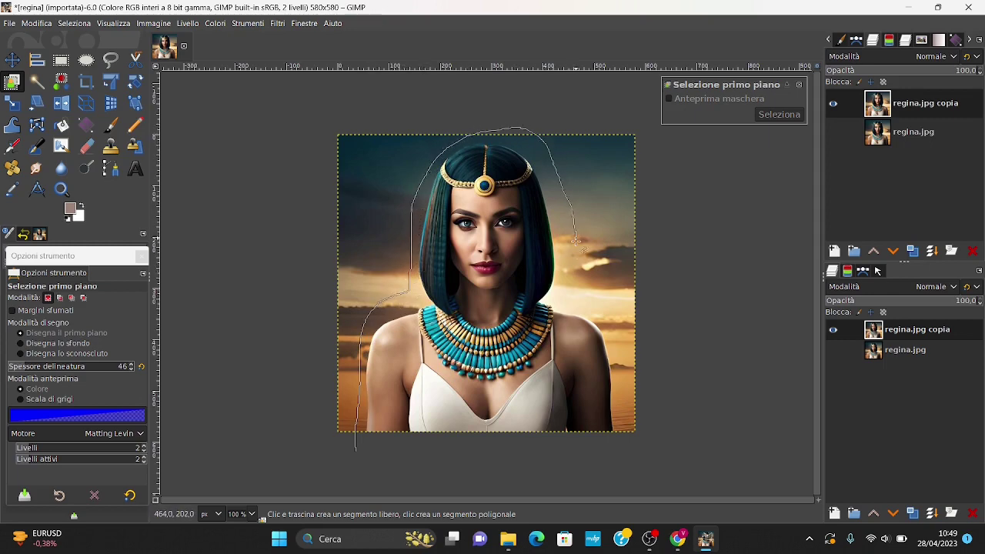
{"action": "left_click_drag", "start_coordinate": [623, 416], "coordinate": [368, 454]}
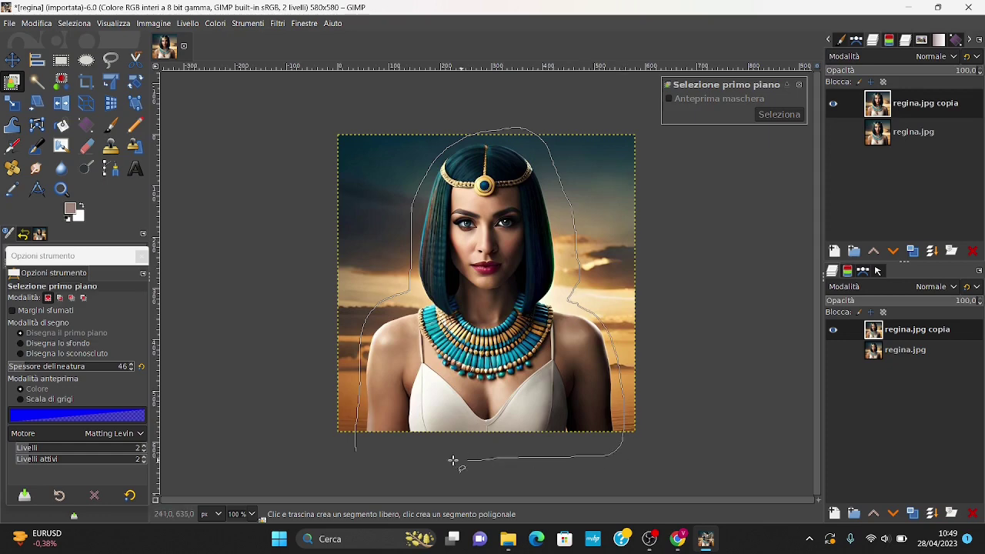
{"action": "left_click", "coordinate": [357, 451]}
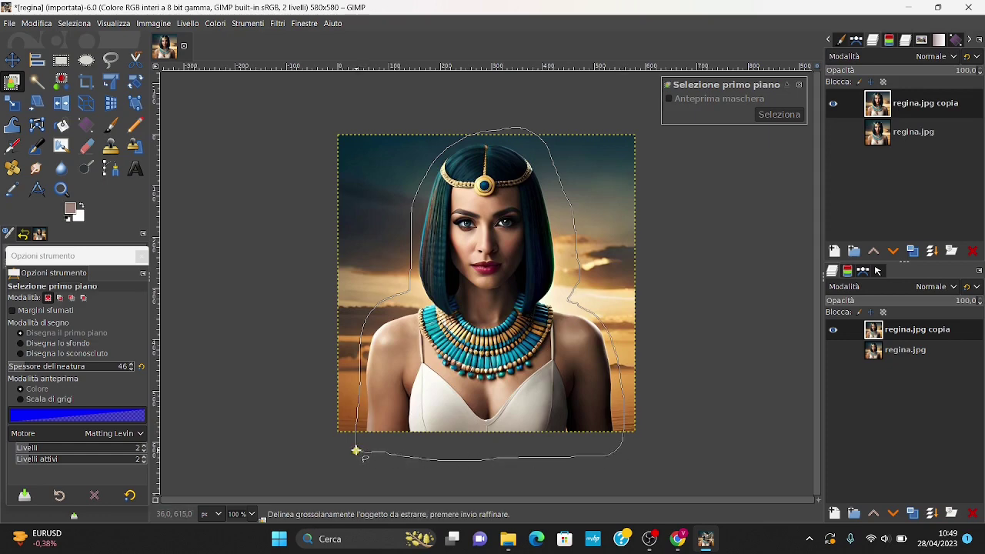
{"action": "key", "text": "Return"}
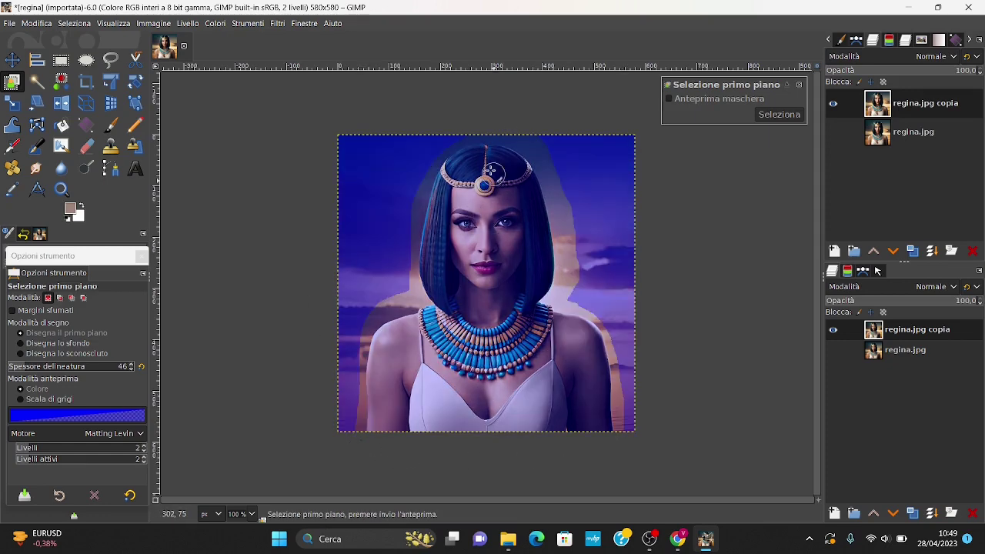
{"action": "mouse_move", "coordinate": [483, 165]}
{"action": "left_mouse_down"}
{"action": "mouse_move", "coordinate": [454, 200]}
{"action": "mouse_move", "coordinate": [408, 336]}
{"action": "left_mouse_up"}
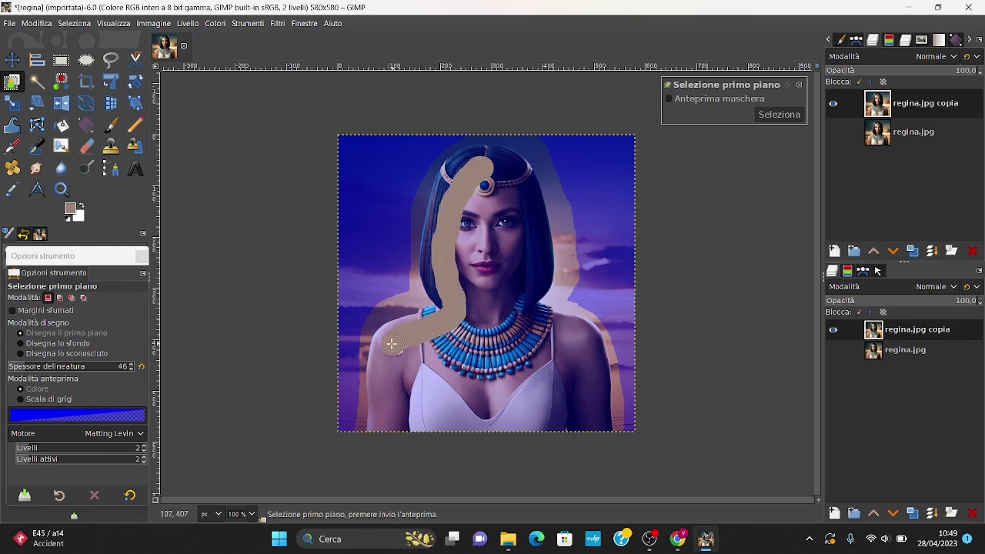
{"action": "mouse_move", "coordinate": [409, 336]}
{"action": "left_mouse_down"}
{"action": "mouse_move", "coordinate": [564, 421]}
{"action": "mouse_move", "coordinate": [597, 414]}
{"action": "mouse_move", "coordinate": [585, 345]}
{"action": "mouse_move", "coordinate": [524, 316]}
{"action": "mouse_move", "coordinate": [531, 231]}
{"action": "mouse_move", "coordinate": [517, 188]}
{"action": "mouse_move", "coordinate": [499, 170]}
{"action": "mouse_move", "coordinate": [454, 193]}
{"action": "mouse_move", "coordinate": [439, 217]}
{"action": "left_mouse_up"}
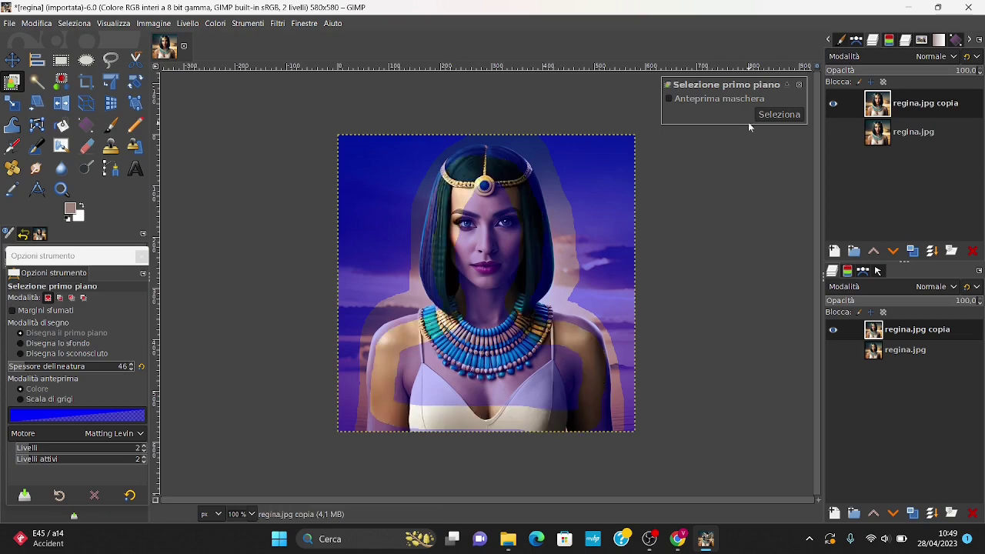
Preview the foreground matte and paint the queen's hair and temple as foreground
{"action": "left_click", "coordinate": [777, 113]}
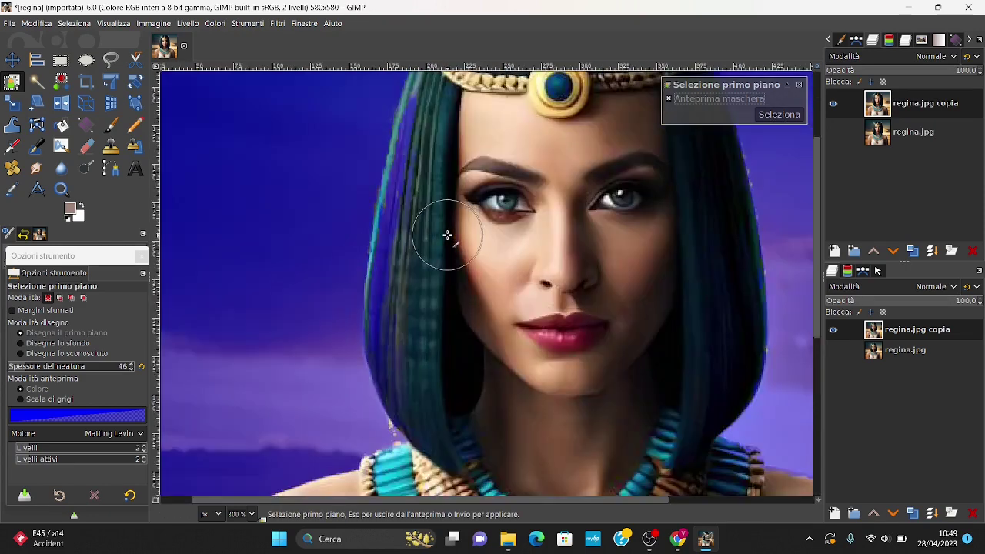
{"action": "scroll", "coordinate": [446, 235], "scroll_direction": "up", "scroll_amount": 3, "text": "ctrl"}
{"action": "mouse_move", "coordinate": [443, 112]}
{"action": "left_mouse_down"}
{"action": "mouse_move", "coordinate": [413, 358]}
{"action": "mouse_move", "coordinate": [451, 418]}
{"action": "left_mouse_up"}
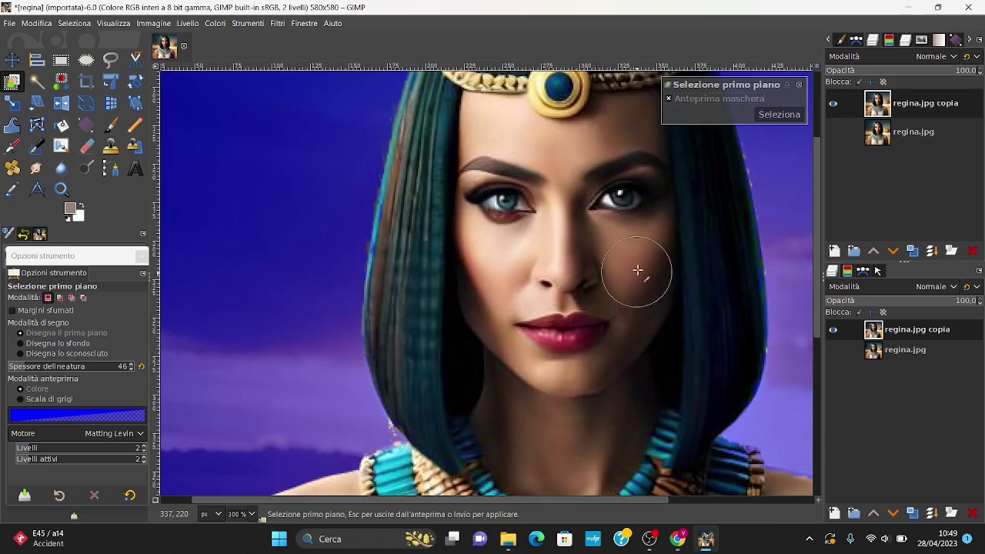
{"action": "scroll", "coordinate": [667, 212], "scroll_direction": "down", "scroll_amount": 5}
{"action": "scroll", "coordinate": [693, 285], "scroll_direction": "down", "scroll_amount": 2, "text": "ctrl"}
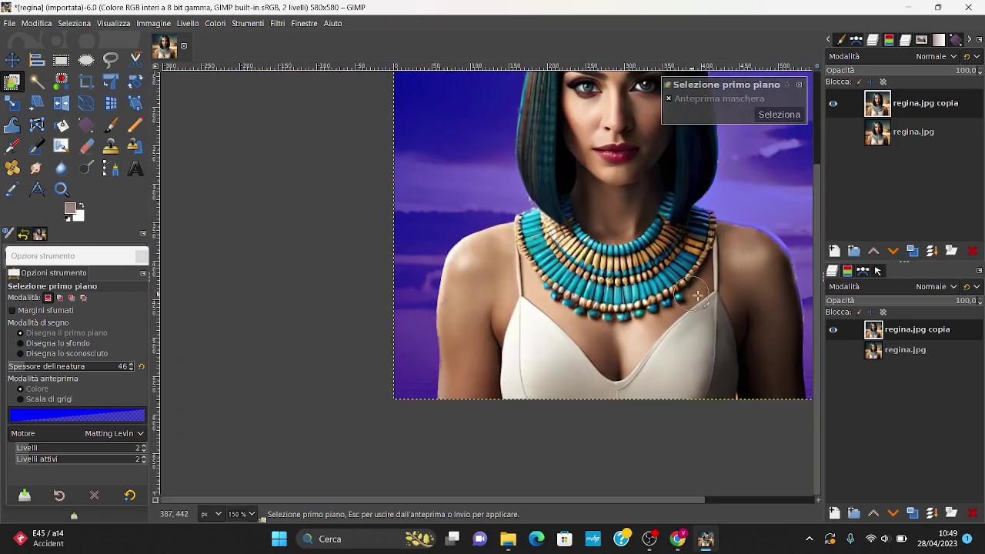
{"action": "scroll", "coordinate": [777, 384], "scroll_direction": "up", "scroll_amount": 1, "text": "ctrl"}
{"action": "scroll", "coordinate": [747, 377], "scroll_direction": "up", "scroll_amount": 2, "text": "ctrl"}
{"action": "scroll", "coordinate": [716, 307], "scroll_direction": "down", "scroll_amount": 5}
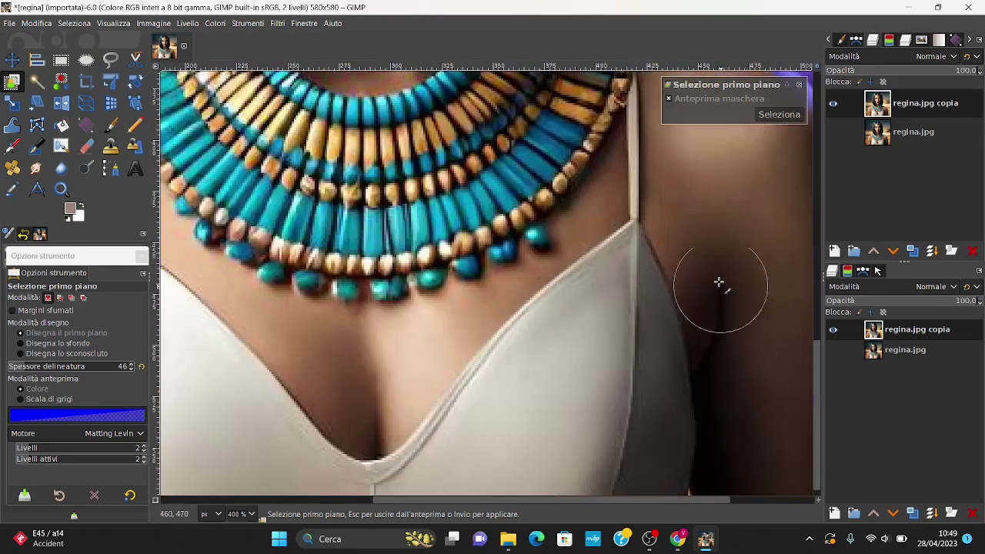
Paint along the hair's right edge by the shoulder, then undo that stroke
{"action": "left_click_drag", "start_coordinate": [759, 263], "coordinate": [390, 293]}
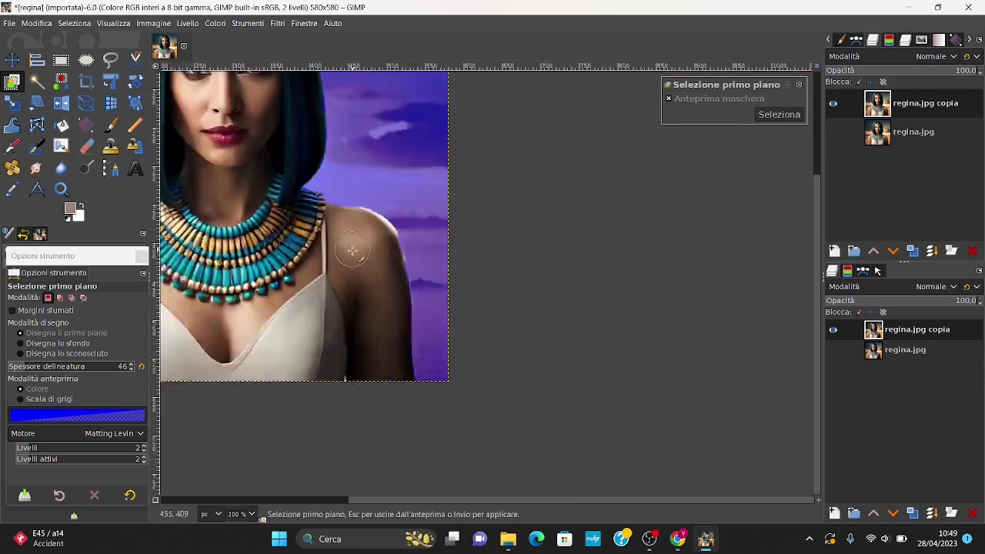
{"action": "scroll", "coordinate": [433, 285], "scroll_direction": "down", "scroll_amount": 5, "text": "ctrl"}
{"action": "scroll", "coordinate": [242, 181], "scroll_direction": "up", "scroll_amount": 2, "text": "ctrl"}
{"action": "scroll", "coordinate": [346, 165], "scroll_direction": "up", "scroll_amount": 2, "text": "ctrl"}
{"action": "scroll", "coordinate": [459, 149], "scroll_direction": "up", "scroll_amount": 1, "text": "ctrl"}
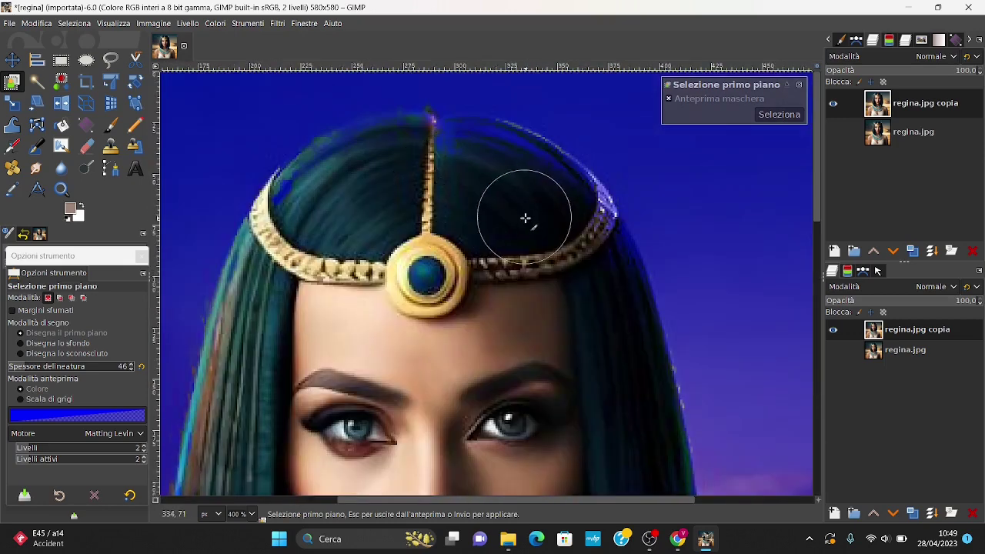
{"action": "mouse_move", "coordinate": [557, 230]}
{"action": "left_mouse_down"}
{"action": "mouse_move", "coordinate": [516, 186]}
{"action": "mouse_move", "coordinate": [478, 172]}
{"action": "mouse_move", "coordinate": [388, 167]}
{"action": "mouse_move", "coordinate": [333, 190]}
{"action": "mouse_move", "coordinate": [279, 274]}
{"action": "left_mouse_up"}
{"action": "key", "text": "ctrl+z"}
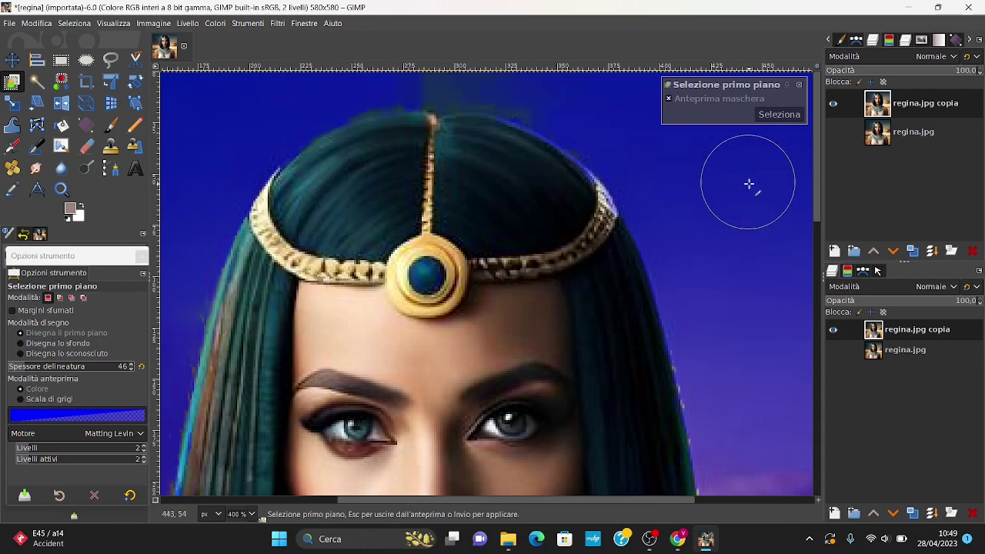
Turn the foreground matte into a selection of the queen
{"action": "left_click", "coordinate": [779, 114]}
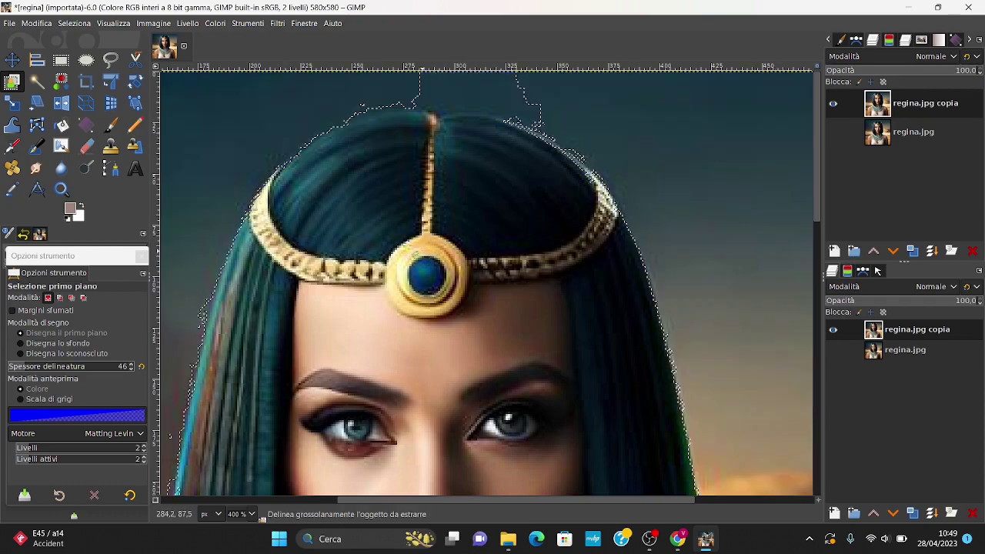
{"action": "scroll", "coordinate": [413, 110], "scroll_direction": "down", "scroll_amount": 1}
{"action": "scroll", "coordinate": [431, 139], "scroll_direction": "down", "scroll_amount": 3}
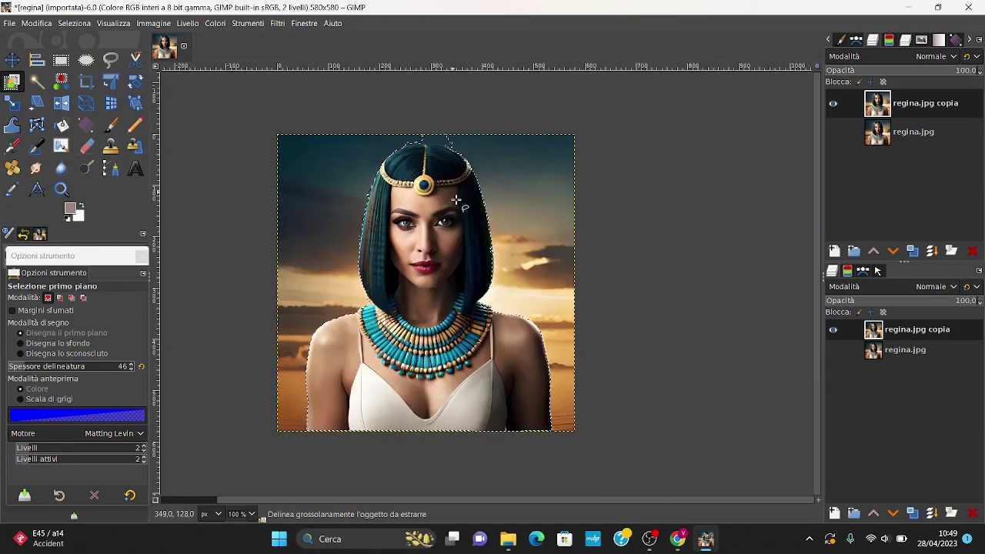
{"action": "scroll", "coordinate": [435, 145], "scroll_direction": "up", "scroll_amount": 3}
{"action": "scroll", "coordinate": [358, 112], "scroll_direction": "up", "scroll_amount": 1}
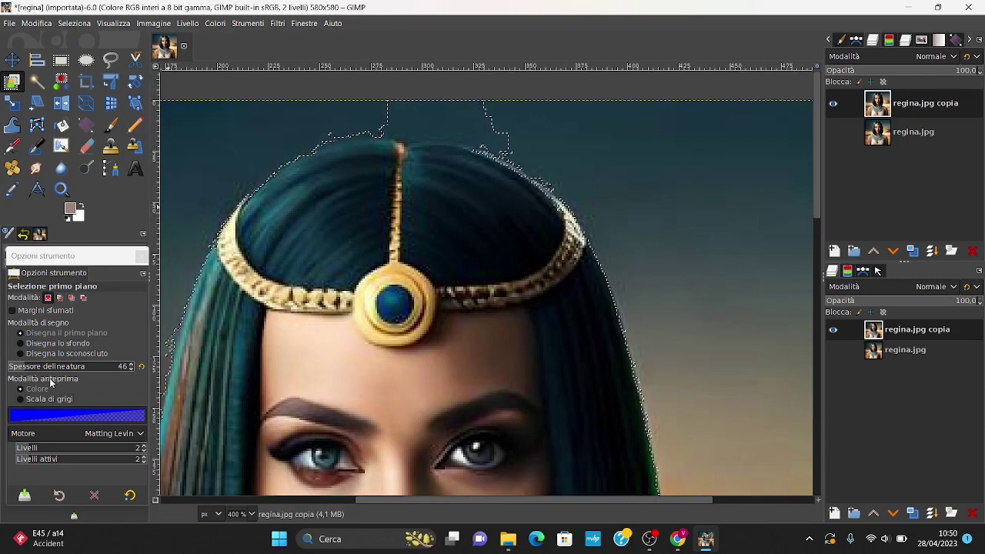
Subtract the stray sky patch above the head with a Free Select polygon
{"action": "left_click", "coordinate": [111, 62]}
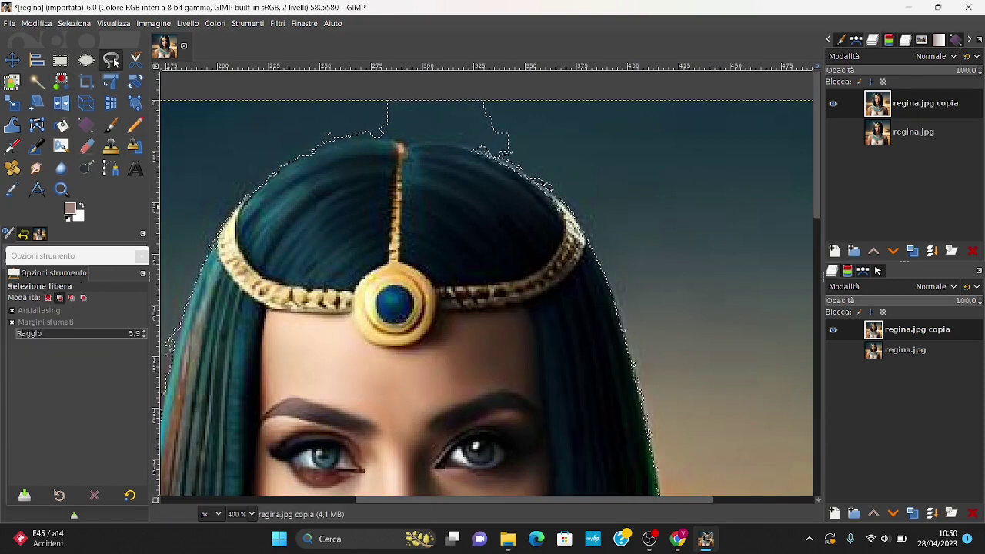
{"action": "left_click", "coordinate": [71, 299]}
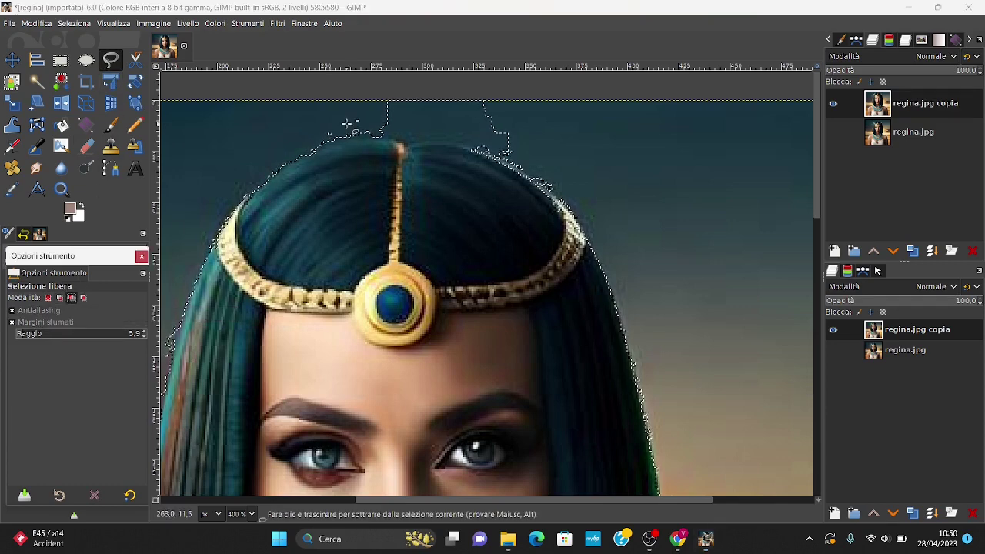
{"action": "left_click", "coordinate": [379, 134]}
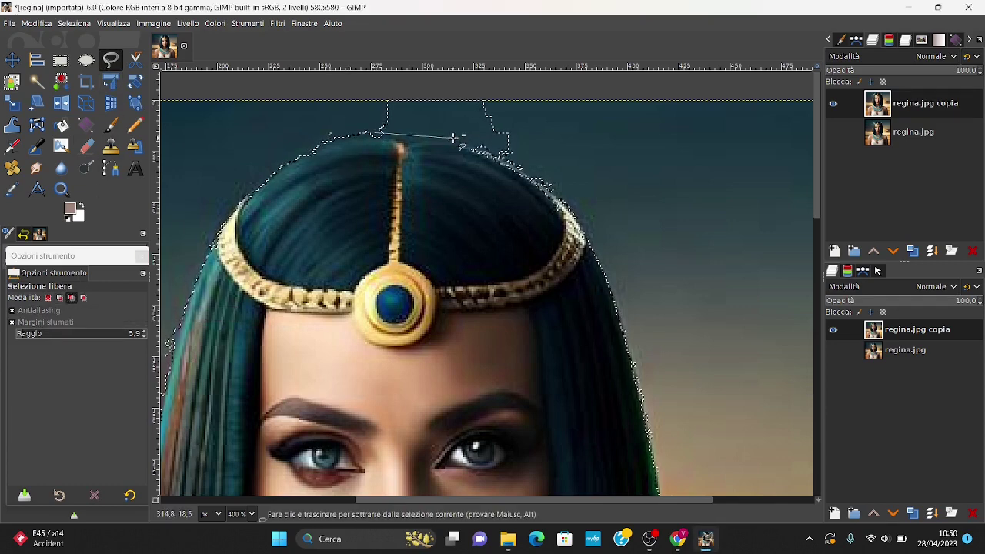
{"action": "left_click", "coordinate": [527, 159]}
{"action": "left_click", "coordinate": [516, 85]}
{"action": "left_click", "coordinate": [374, 87]}
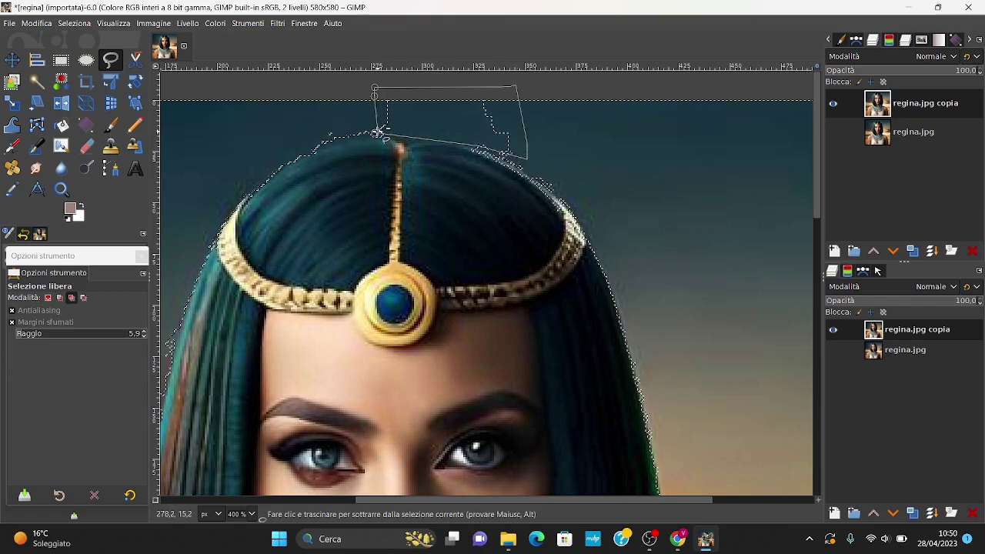
{"action": "left_click", "coordinate": [377, 133]}
{"action": "key", "text": "Return"}
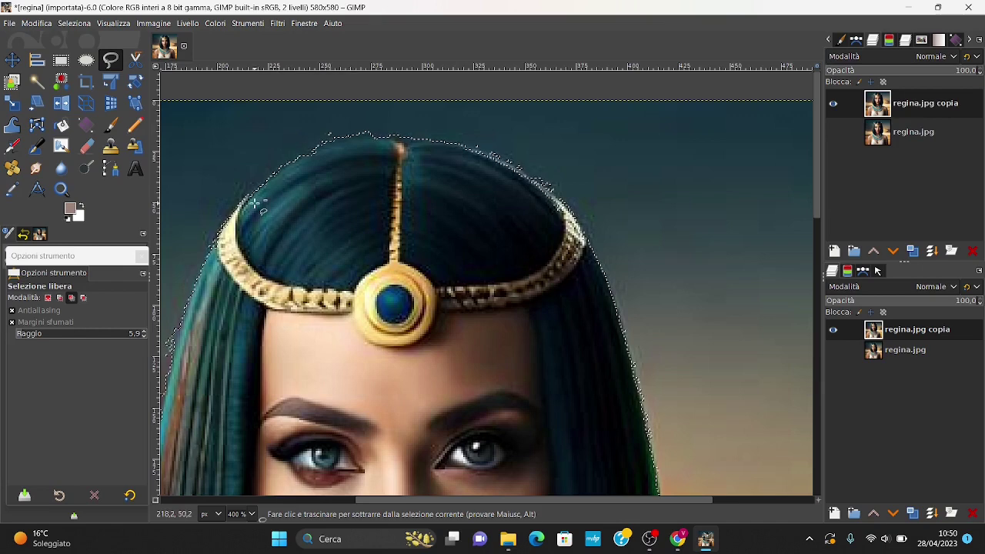
View the image at 100% and invert the selection onto the background
{"action": "key", "text": "1"}
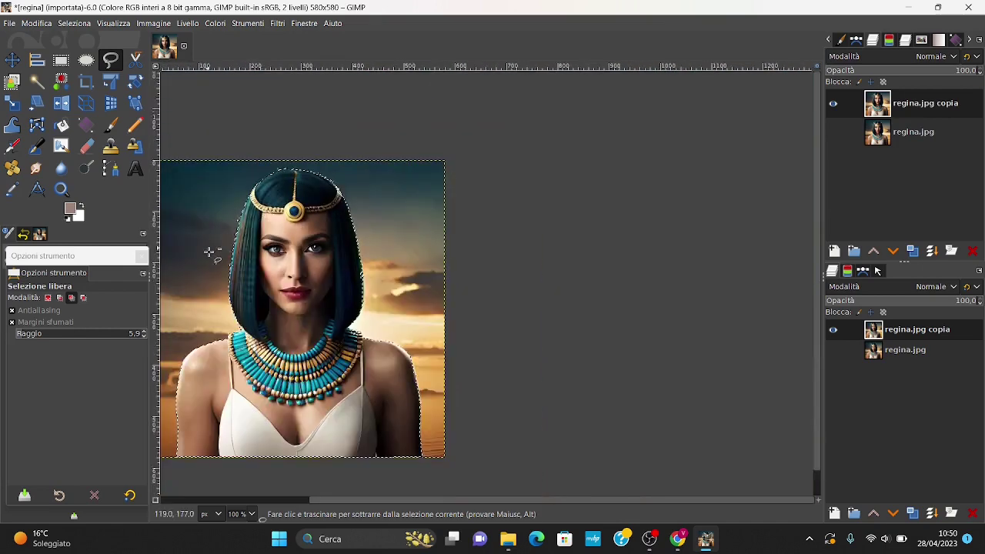
{"action": "left_click", "coordinate": [74, 23]}
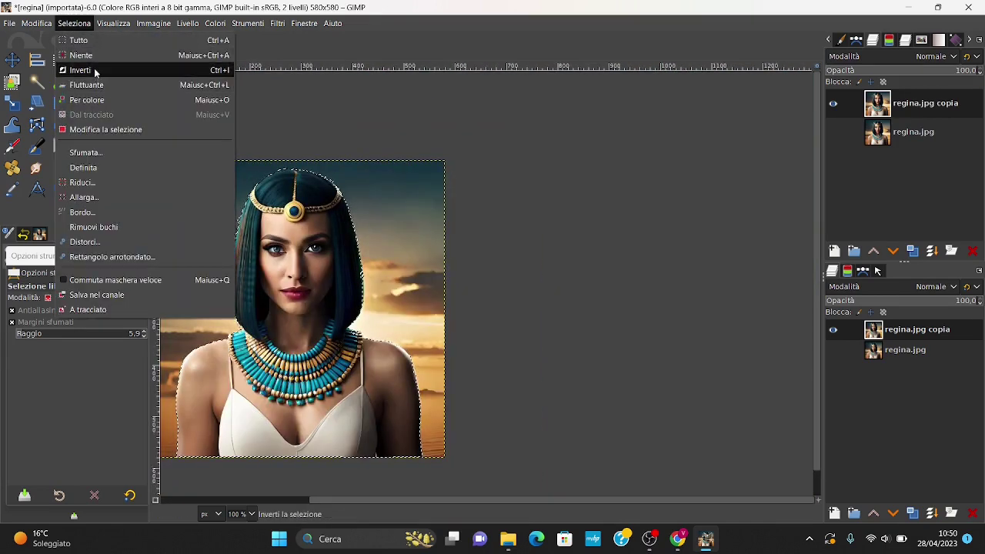
{"action": "left_click", "coordinate": [89, 69]}
Add an alpha channel to the copy layer and delete the background to transparency
{"action": "right_click", "coordinate": [851, 332]}
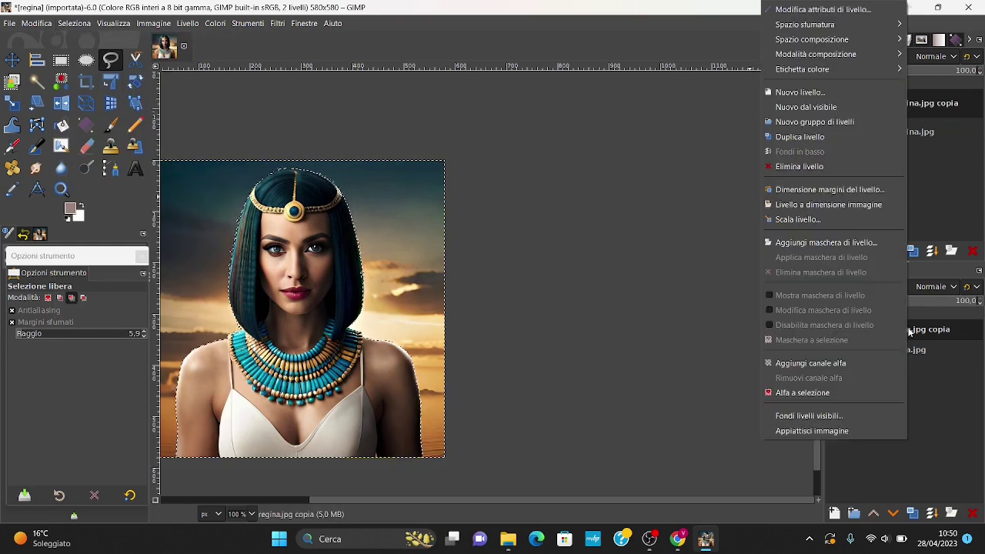
{"action": "left_click", "coordinate": [822, 364]}
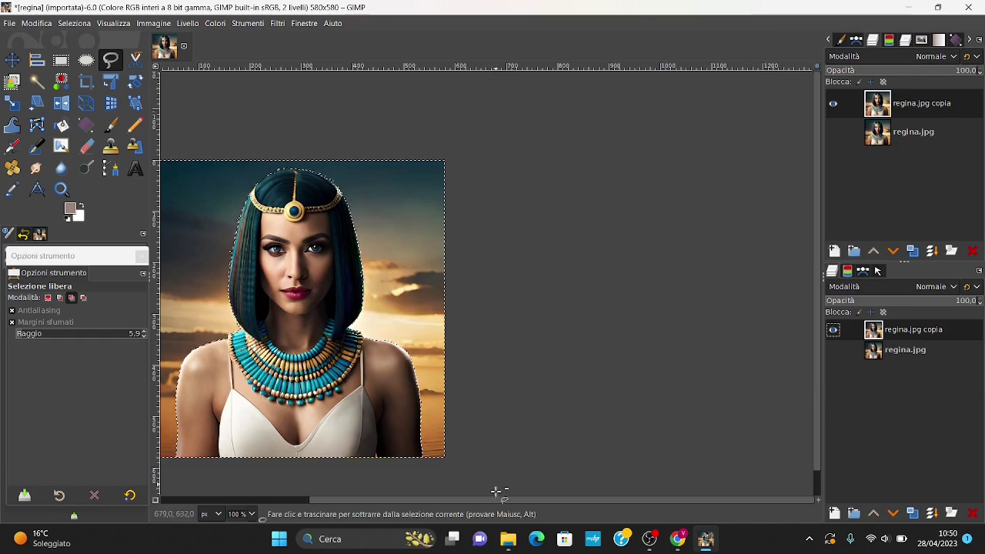
{"action": "scroll", "coordinate": [506, 370], "scroll_direction": "left", "scroll_amount": 3}
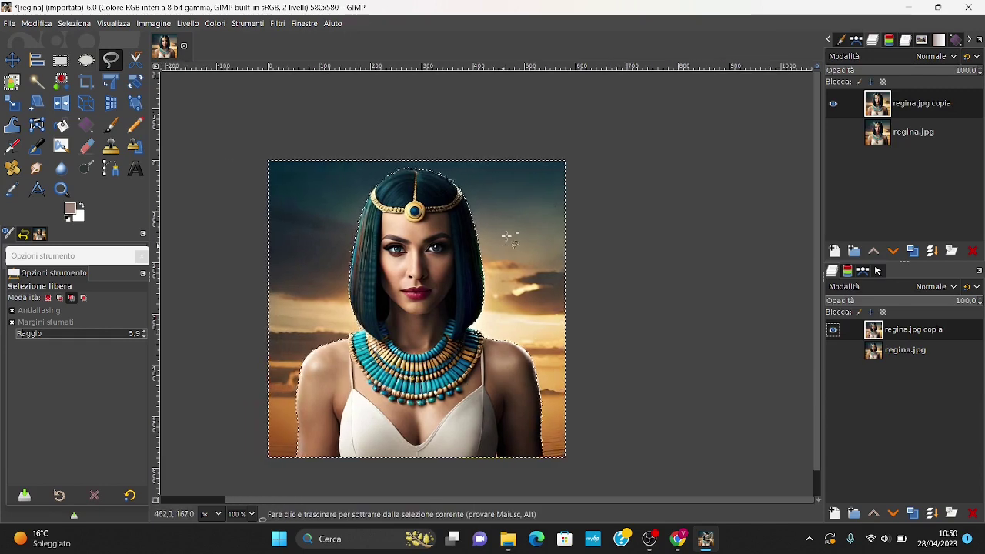
{"action": "key", "text": "Delete"}
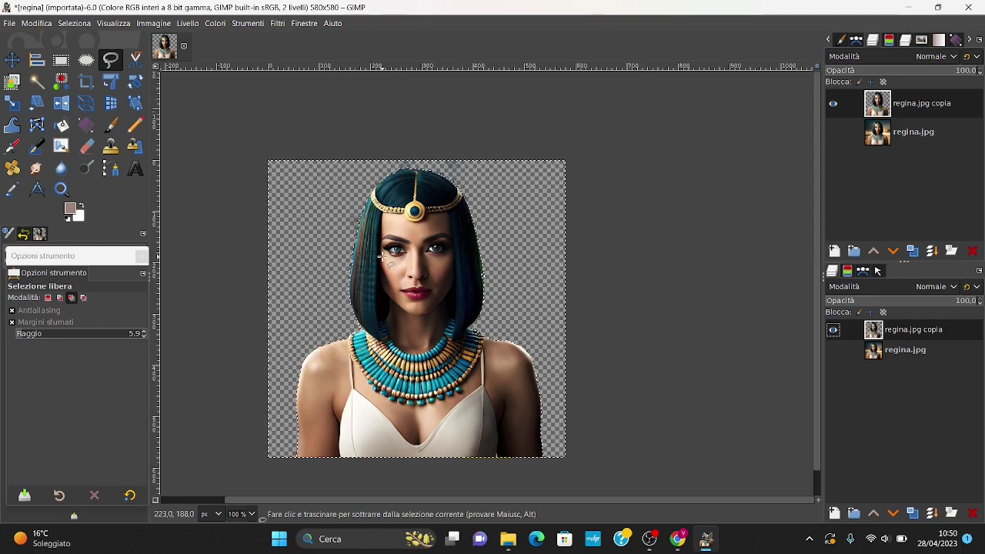
{"action": "scroll", "coordinate": [491, 346], "scroll_direction": "up", "scroll_amount": 3, "text": "ctrl"}
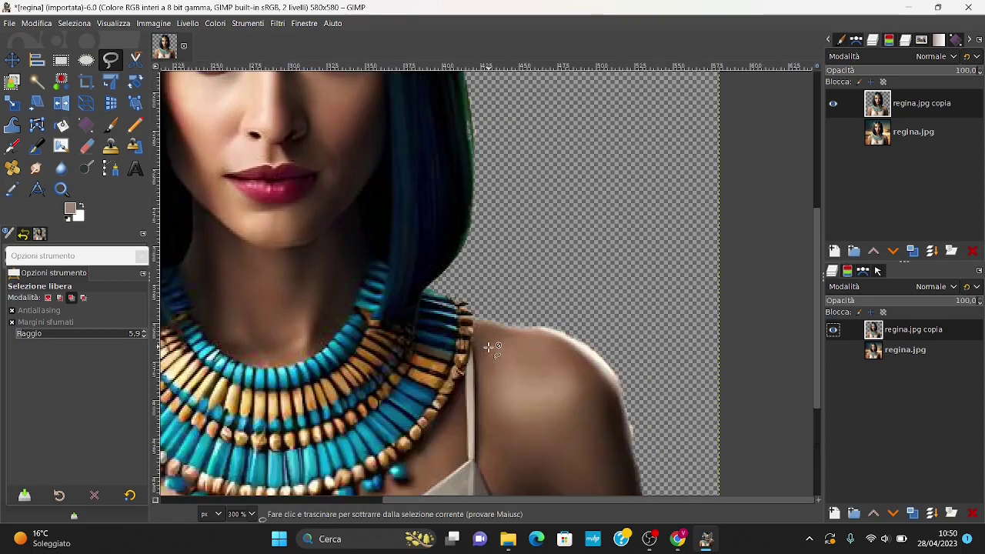
{"action": "scroll", "coordinate": [352, 226], "scroll_direction": "up", "scroll_amount": 5}
{"action": "scroll", "coordinate": [297, 115], "scroll_direction": "up", "scroll_amount": 2, "text": "ctrl"}
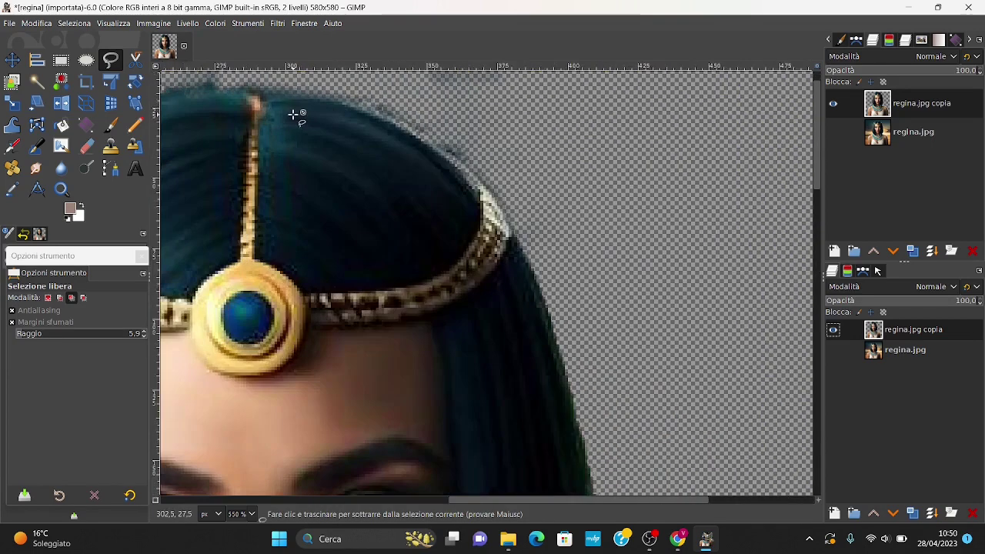
{"action": "scroll", "coordinate": [292, 114], "scroll_direction": "down", "scroll_amount": 4, "text": "ctrl"}
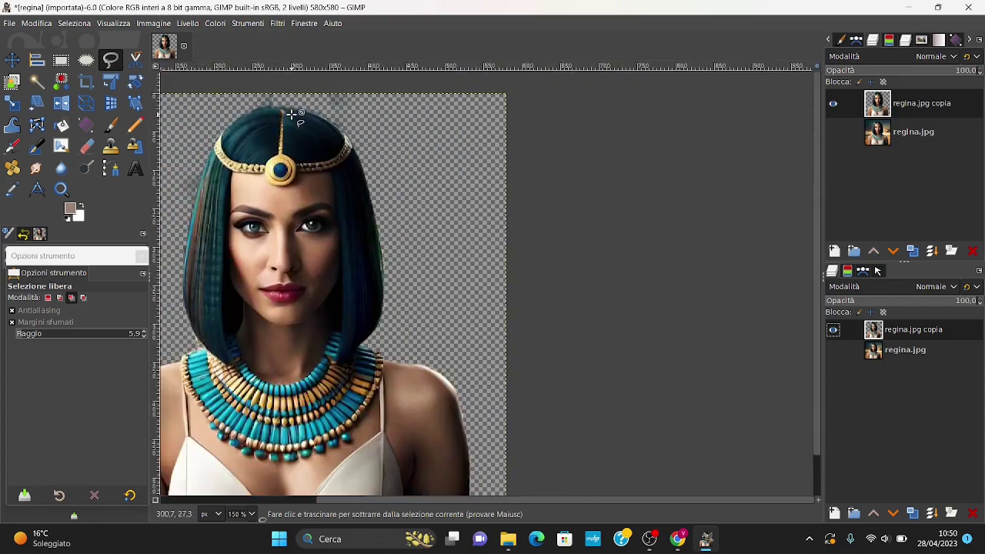
Pick the Eraser, undo a stray stroke, and turn off its Anti gomma option
{"action": "left_click", "coordinate": [86, 146]}
{"action": "scroll", "coordinate": [333, 121], "scroll_direction": "up", "scroll_amount": 4, "text": "ctrl"}
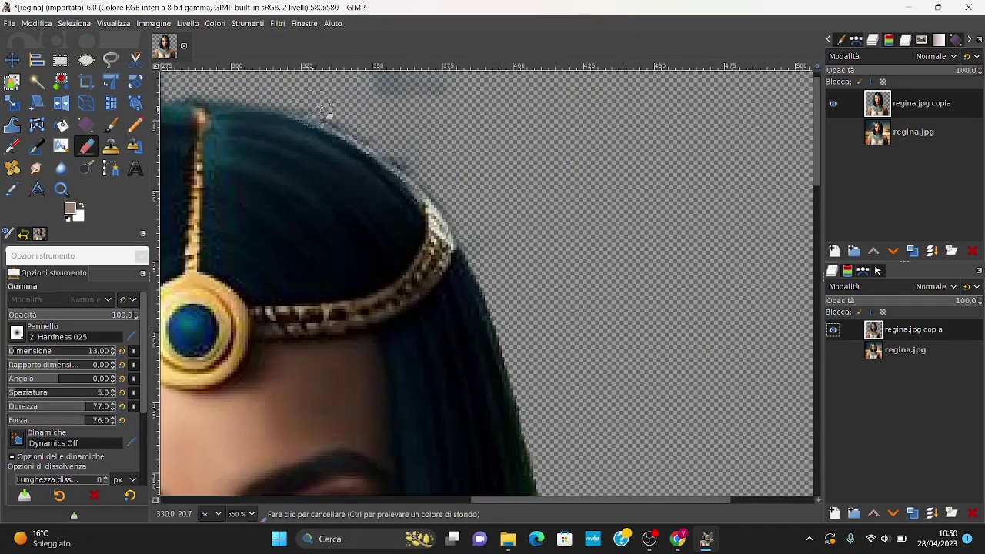
{"action": "mouse_move", "coordinate": [538, 150]}
{"action": "left_mouse_down"}
{"action": "mouse_move", "coordinate": [341, 99]}
{"action": "mouse_move", "coordinate": [396, 121]}
{"action": "left_mouse_up"}
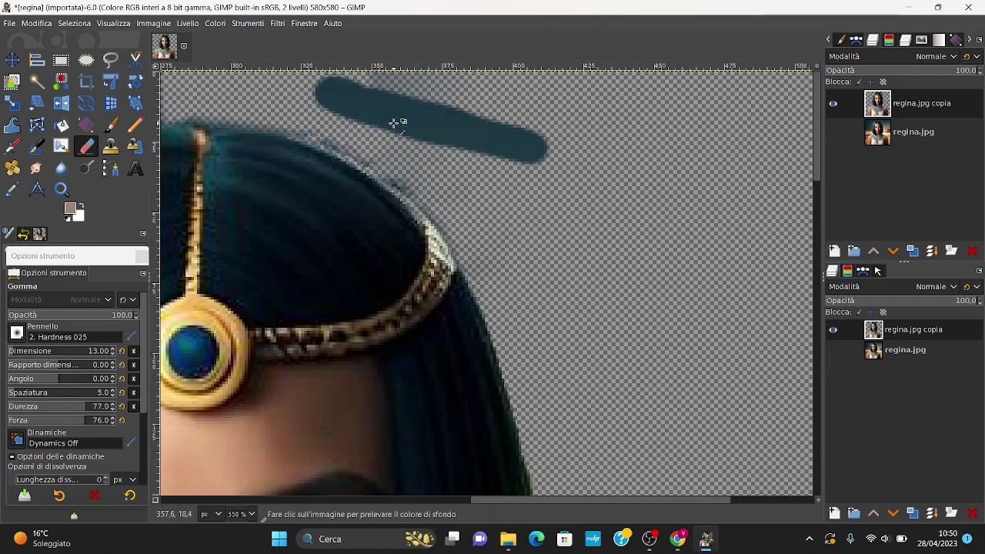
{"action": "key", "text": "ctrl+z"}
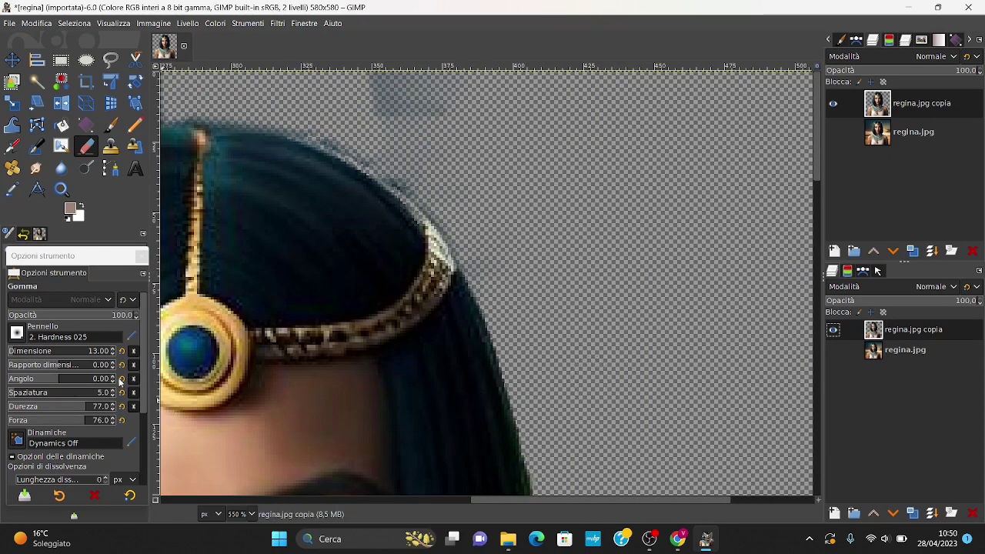
{"action": "left_click_drag", "start_coordinate": [145, 393], "coordinate": [143, 485]}
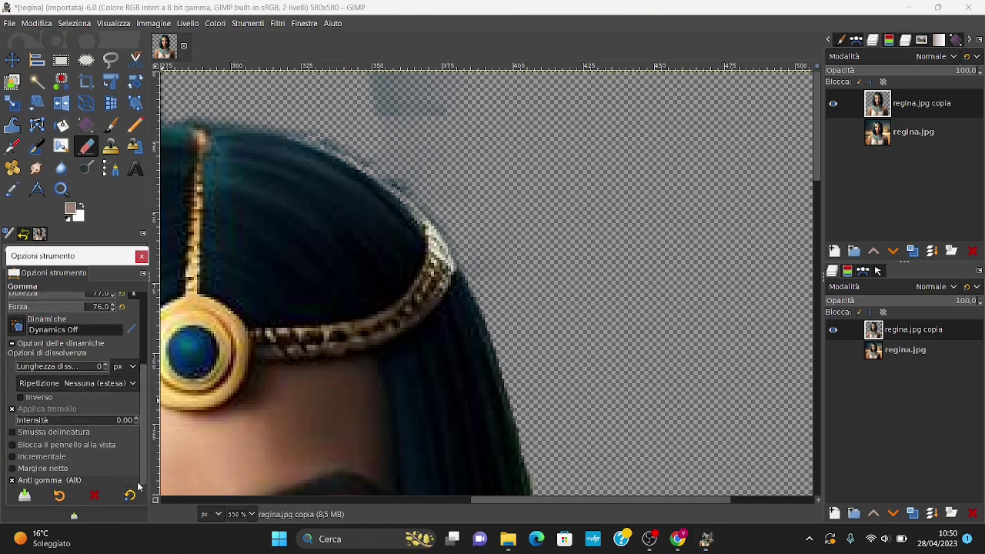
{"action": "left_click", "coordinate": [46, 481]}
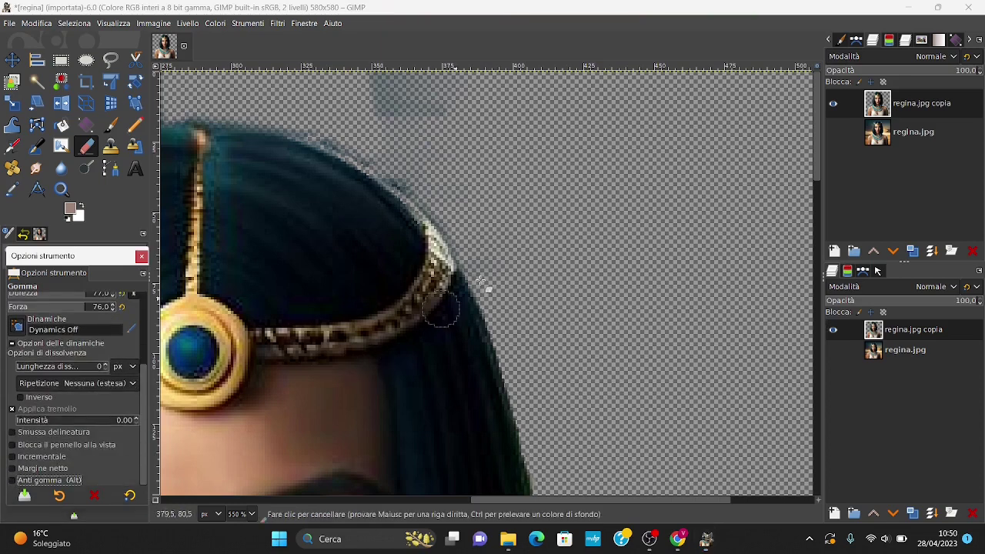
Erase the grey smudge and halo along the top and edges of the hair
{"action": "mouse_move", "coordinate": [496, 235]}
{"action": "left_mouse_down"}
{"action": "mouse_move", "coordinate": [439, 110]}
{"action": "mouse_move", "coordinate": [385, 72]}
{"action": "left_mouse_up"}
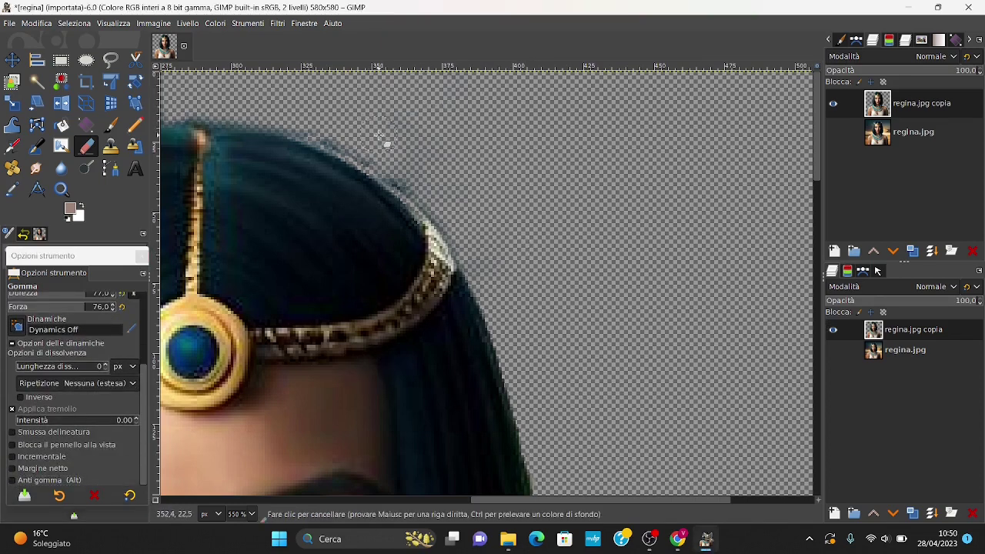
{"action": "mouse_move", "coordinate": [464, 228]}
{"action": "left_mouse_down"}
{"action": "mouse_move", "coordinate": [408, 194]}
{"action": "mouse_move", "coordinate": [380, 147]}
{"action": "left_mouse_up"}
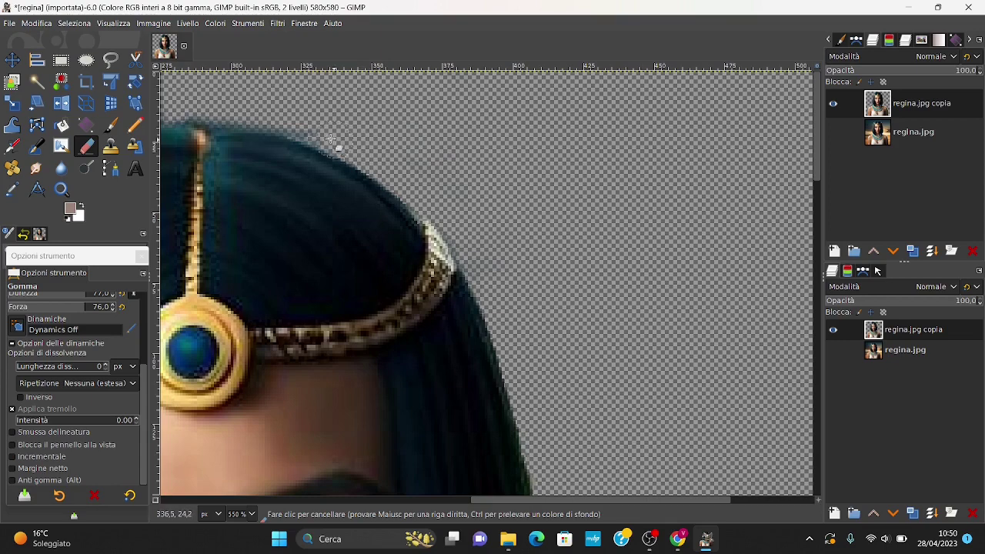
{"action": "left_click_drag", "start_coordinate": [330, 141], "coordinate": [305, 132]}
{"action": "scroll", "coordinate": [377, 142], "scroll_direction": "left", "scroll_amount": 2}
{"action": "scroll", "coordinate": [377, 143], "scroll_direction": "up", "scroll_amount": 1}
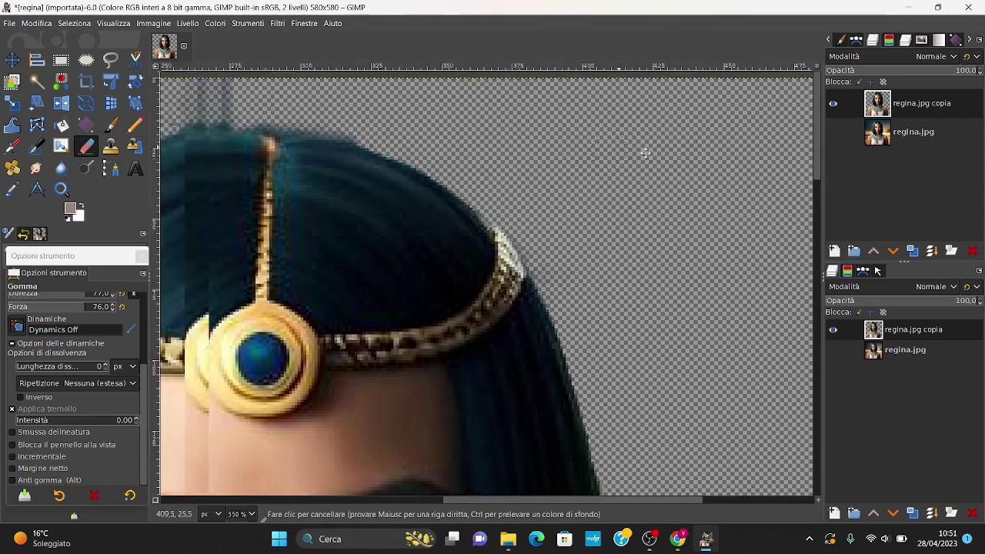
{"action": "scroll", "coordinate": [338, 108], "scroll_direction": "left", "scroll_amount": 4}
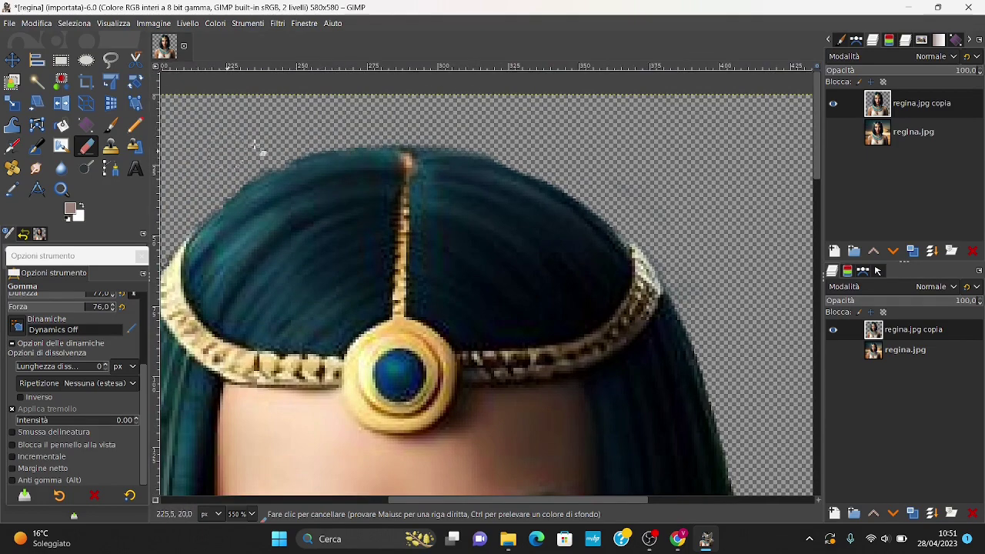
{"action": "scroll", "coordinate": [583, 110], "scroll_direction": "left", "scroll_amount": 10}
{"action": "scroll", "coordinate": [493, 115], "scroll_direction": "down", "scroll_amount": 5}
{"action": "scroll", "coordinate": [402, 142], "scroll_direction": "down", "scroll_amount": 3}
Erase the grey haze left of the hair, then zoom out to review the cutout
{"action": "mouse_move", "coordinate": [402, 143]}
{"action": "left_mouse_down"}
{"action": "mouse_move", "coordinate": [378, 197]}
{"action": "mouse_move", "coordinate": [424, 170]}
{"action": "mouse_move", "coordinate": [433, 141]}
{"action": "mouse_move", "coordinate": [408, 208]}
{"action": "mouse_move", "coordinate": [396, 290]}
{"action": "left_mouse_up"}
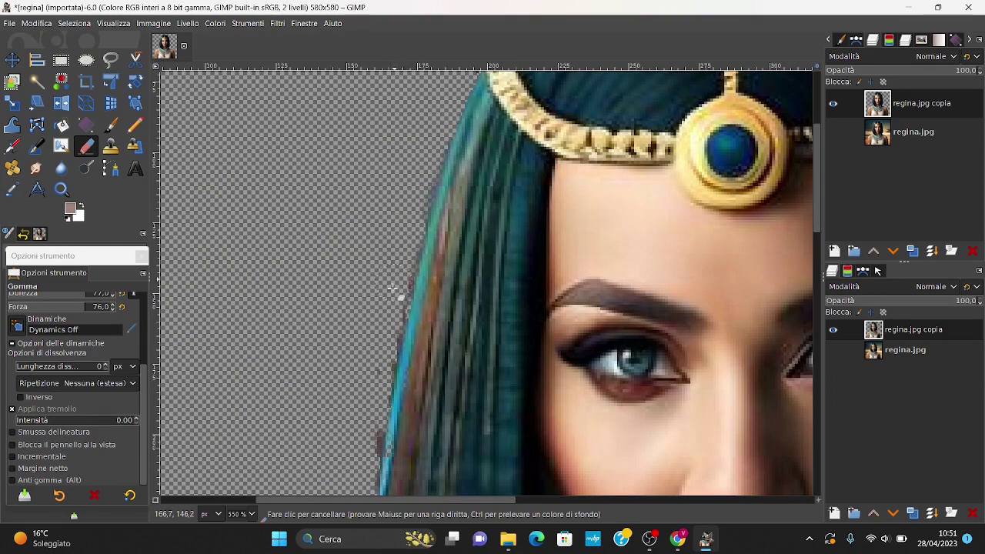
{"action": "scroll", "coordinate": [396, 290], "scroll_direction": "down", "scroll_amount": 5}
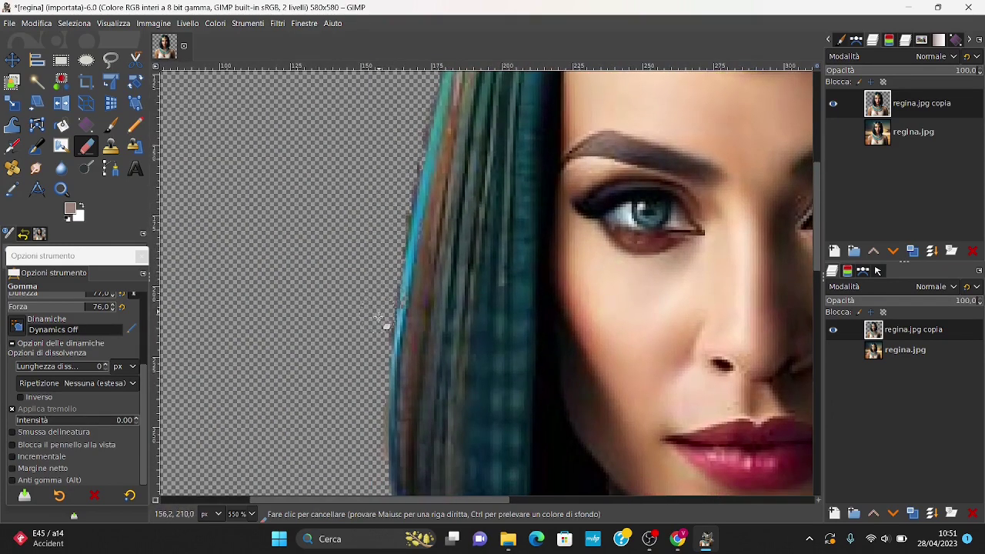
{"action": "scroll", "coordinate": [382, 266], "scroll_direction": "down", "scroll_amount": 5}
{"action": "scroll", "coordinate": [379, 284], "scroll_direction": "left", "scroll_amount": 1}
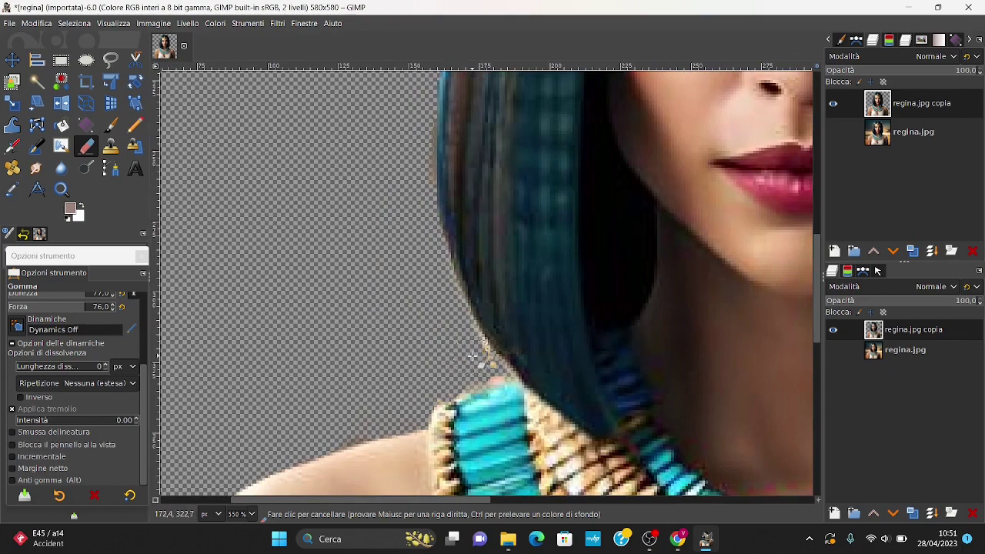
{"action": "left_click_drag", "start_coordinate": [462, 377], "coordinate": [450, 133]}
{"action": "key", "text": "1"}
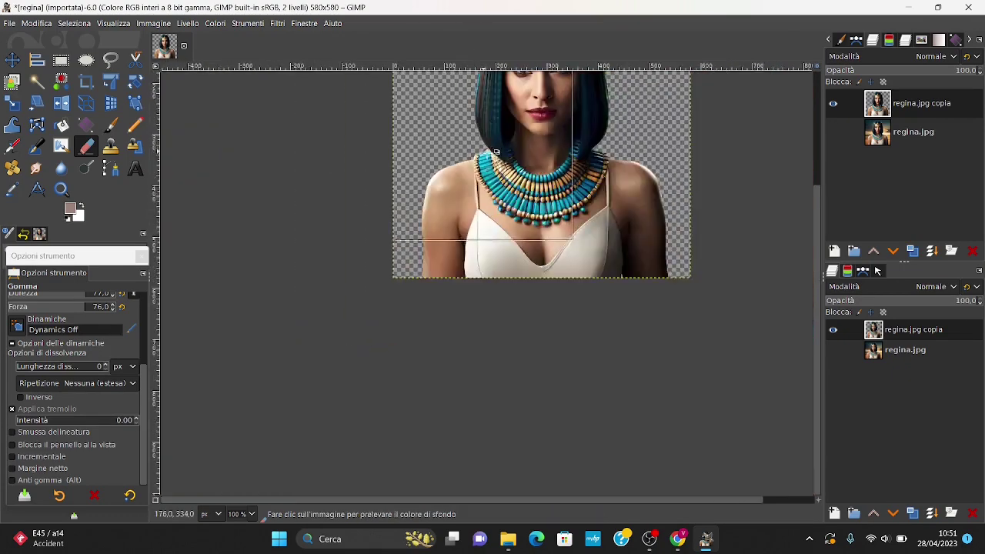
{"action": "scroll", "coordinate": [723, 177], "scroll_direction": "up", "scroll_amount": 3}
{"action": "scroll", "coordinate": [556, 131], "scroll_direction": "down", "scroll_amount": 3}
{"action": "scroll", "coordinate": [556, 131], "scroll_direction": "down", "scroll_amount": 1}
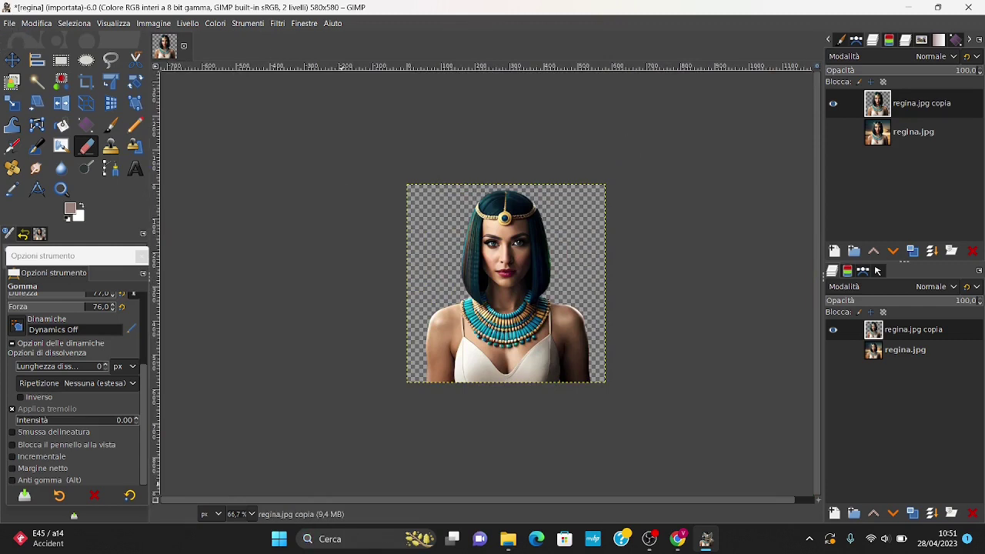
Search Pixabay for 'PIRAMIDI' and open the free sunset photo of the Giza pyramids
{"action": "left_click", "coordinate": [677, 539]}
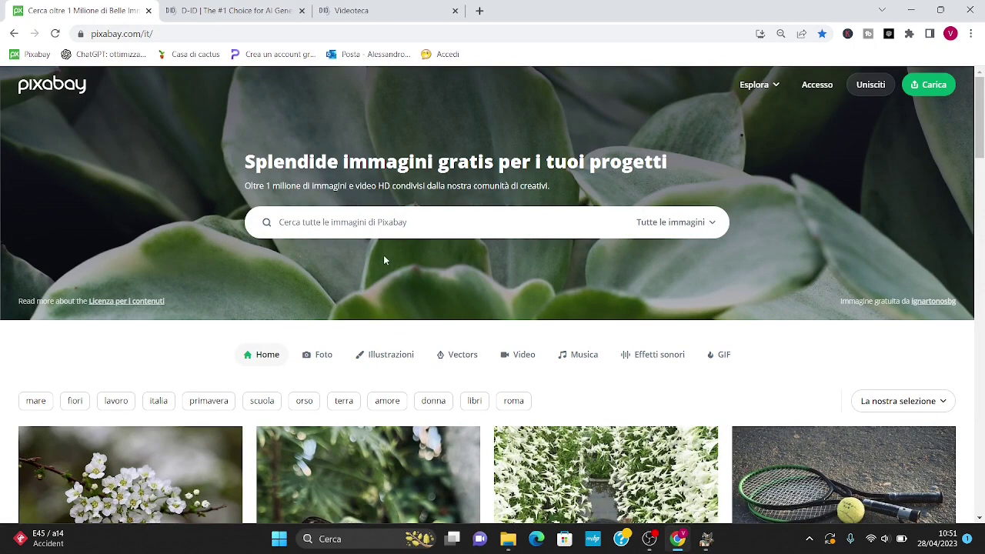
{"action": "left_click", "coordinate": [390, 226]}
{"action": "type", "text": "PIRAMIDI"}
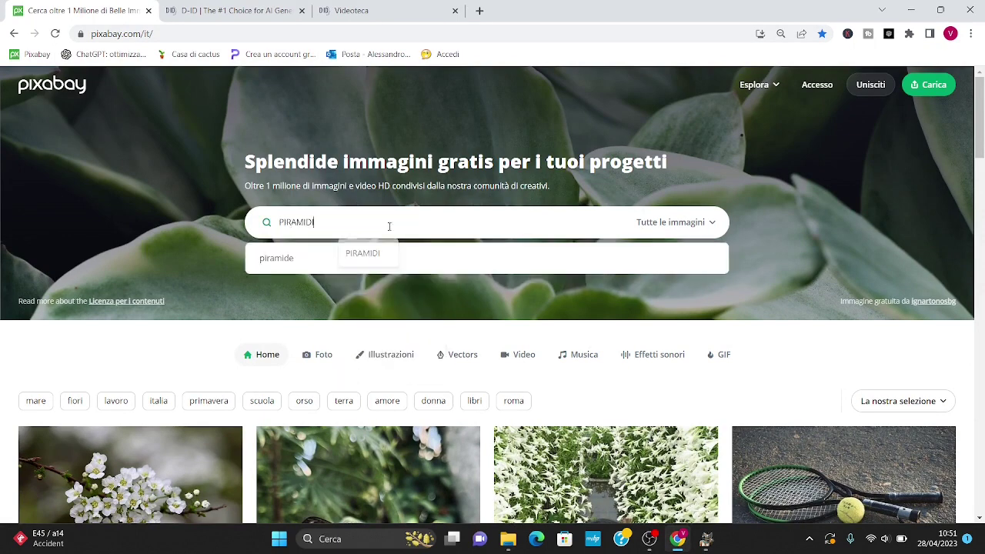
{"action": "key", "text": "Return"}
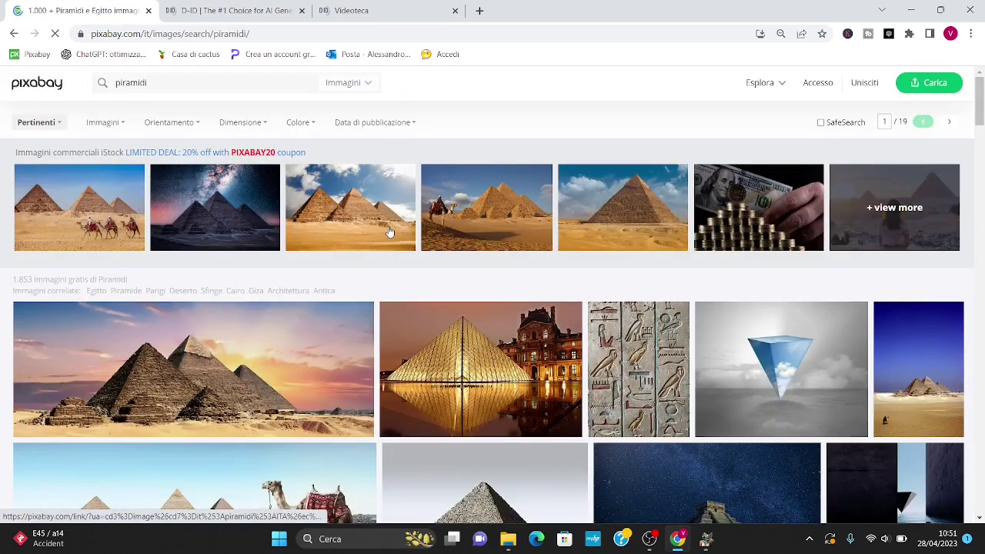
{"action": "left_click", "coordinate": [185, 368]}
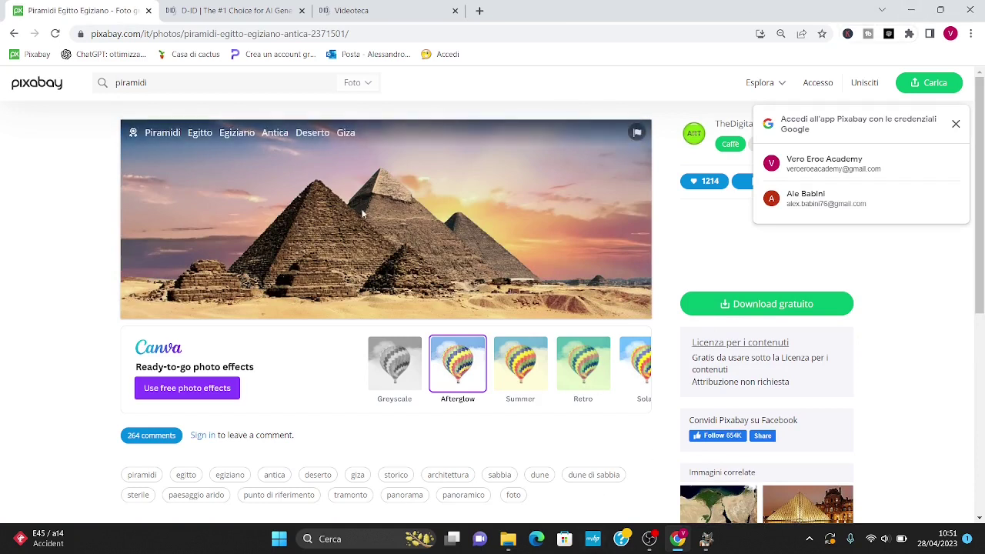
Open the downloaded pyramids JPG from GIMP's recent files, then bring the regina image back into view
{"action": "left_click", "coordinate": [707, 539]}
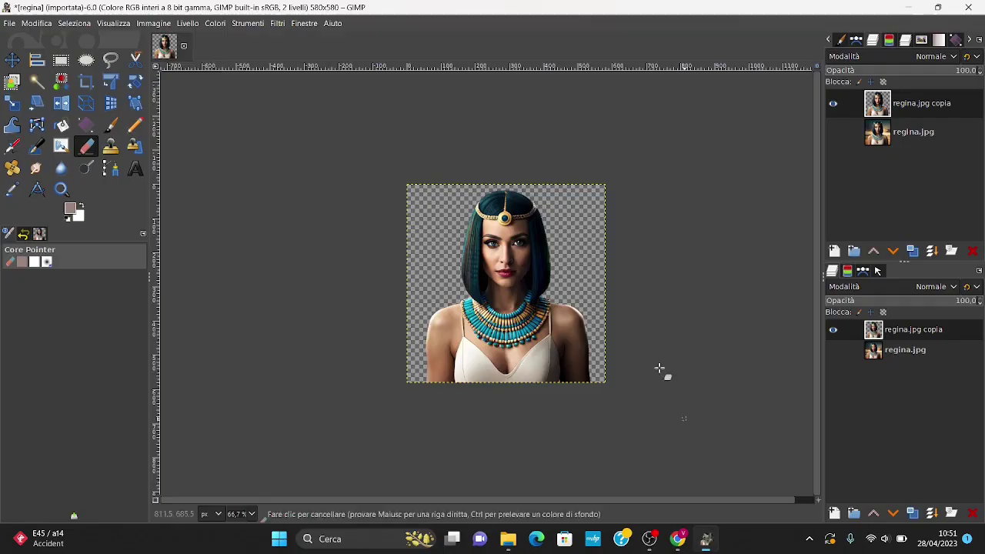
{"action": "left_click", "coordinate": [10, 23]}
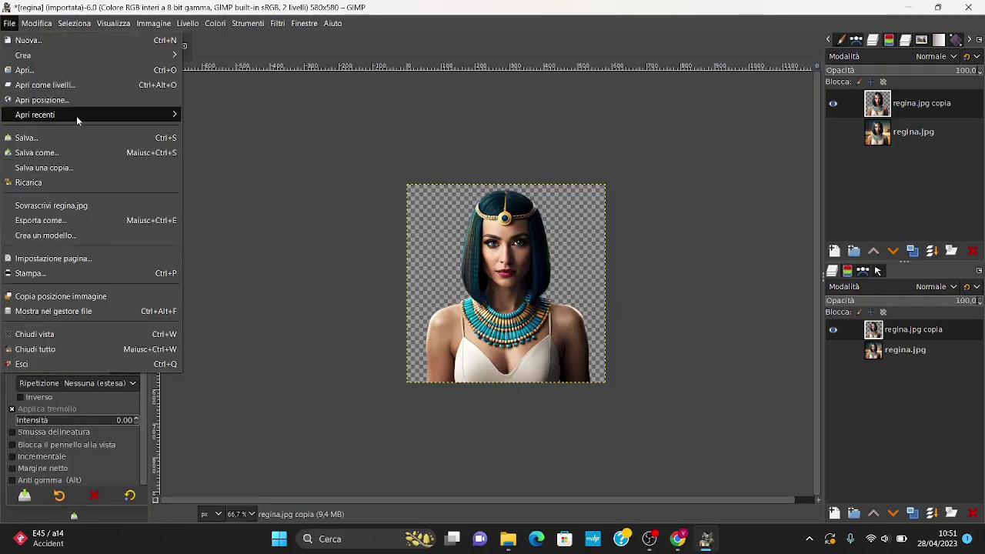
{"action": "mouse_move", "coordinate": [46, 114]}
{"action": "left_click", "coordinate": [243, 146]}
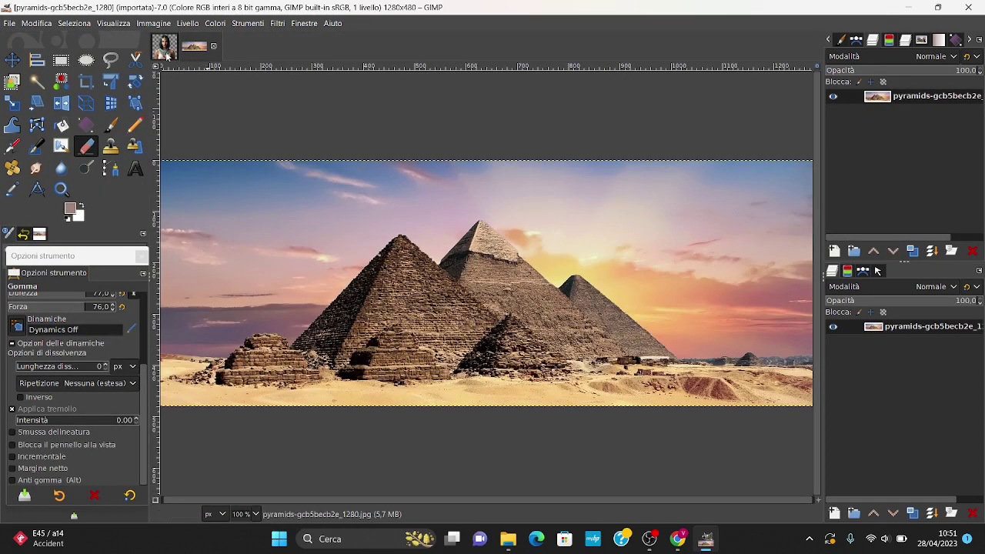
{"action": "left_click", "coordinate": [171, 55]}
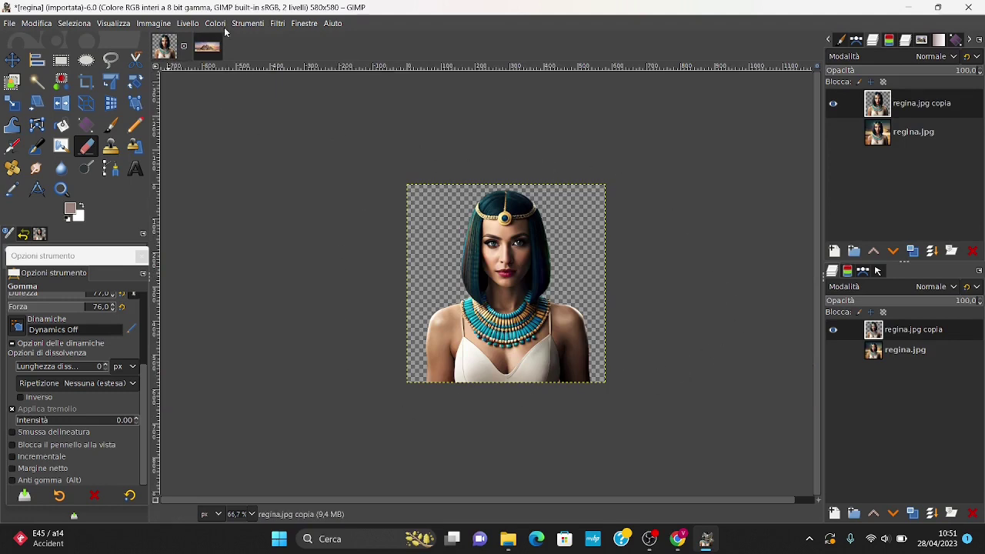
Widen the queen image's canvas to 750 pixels wide, keeping her centred
{"action": "left_click", "coordinate": [167, 25]}
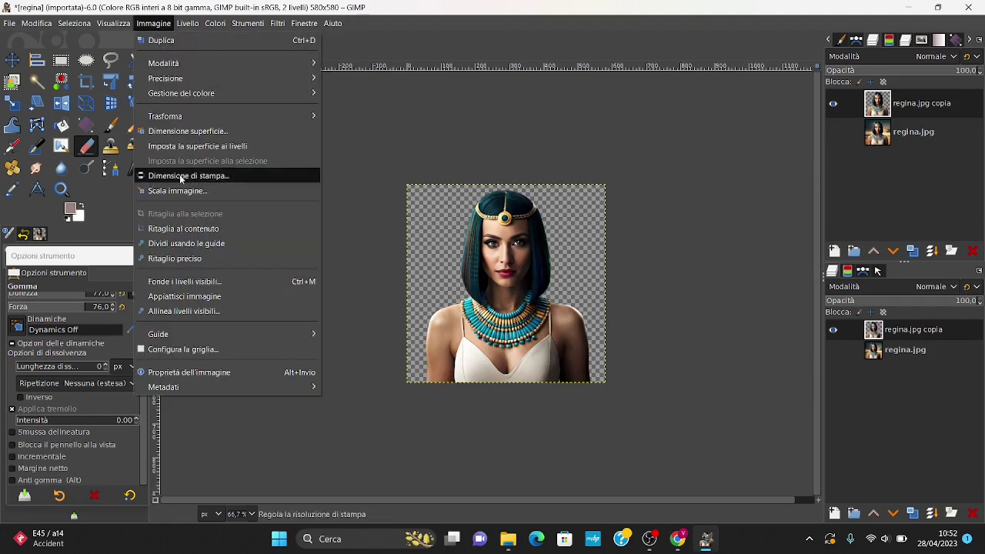
{"action": "left_click", "coordinate": [191, 132]}
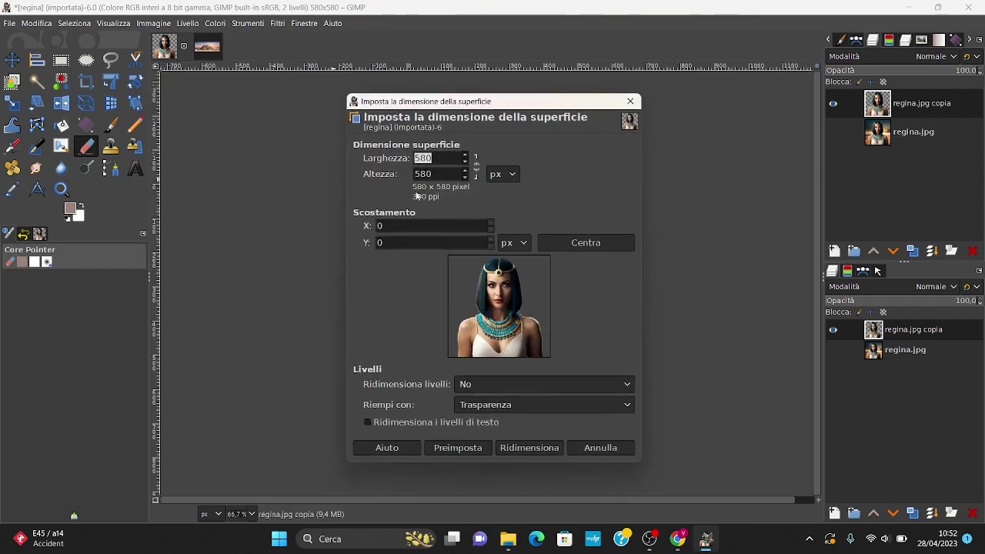
{"action": "type", "text": "75"}
{"action": "left_click", "coordinate": [585, 243]}
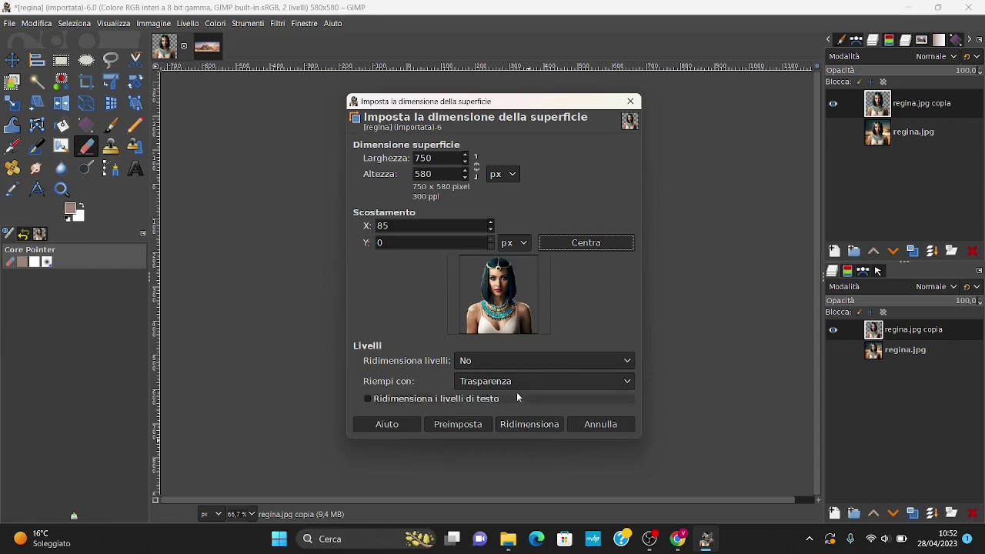
{"action": "left_click", "coordinate": [528, 427]}
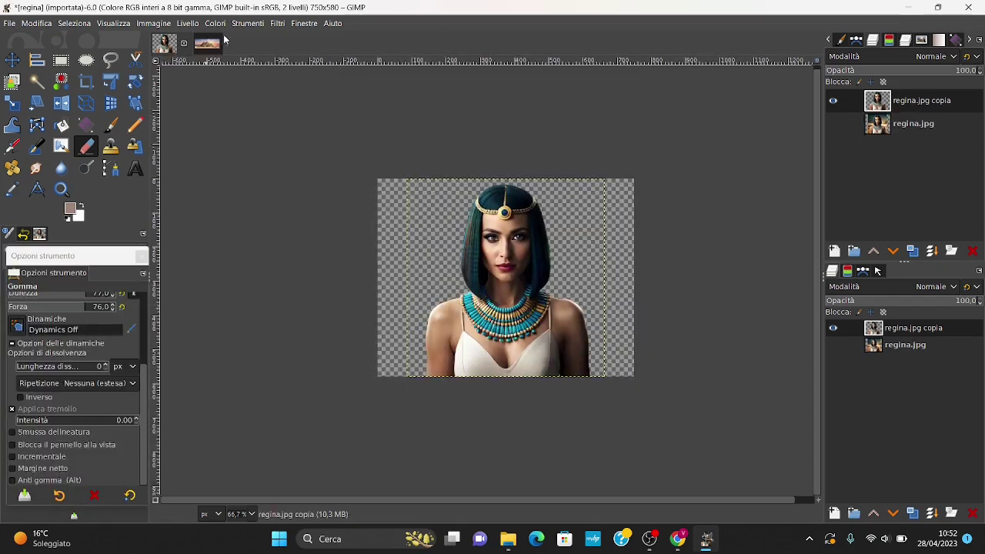
Fit the queen layer to the full image size and drag the pyramids photo into her image
{"action": "left_click", "coordinate": [188, 24]}
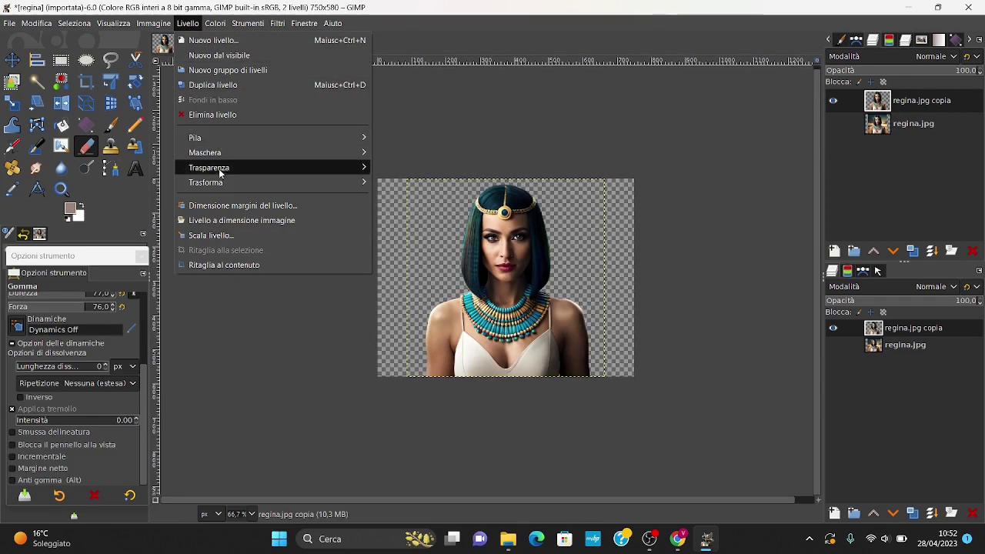
{"action": "left_click", "coordinate": [223, 221]}
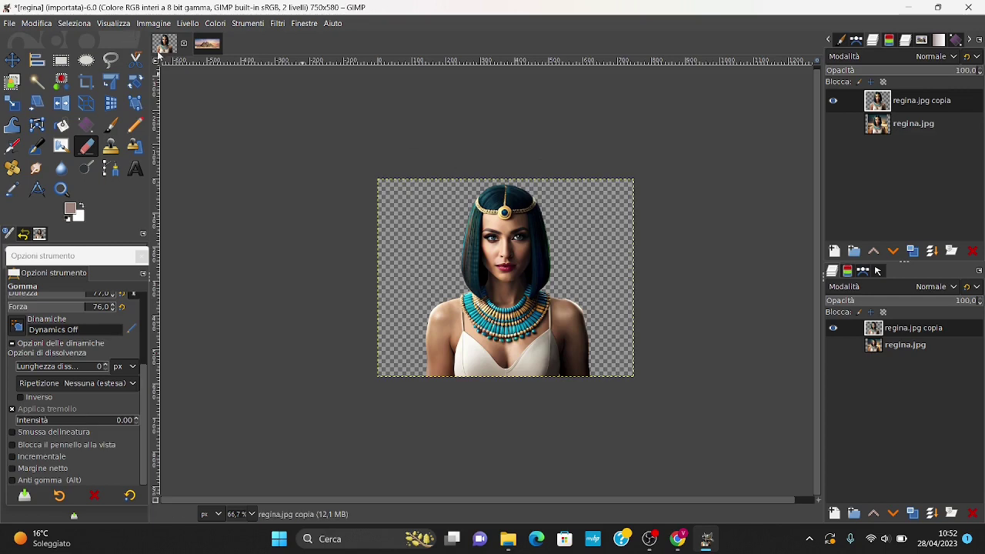
{"action": "mouse_move", "coordinate": [207, 43]}
{"action": "left_mouse_down"}
{"action": "mouse_move", "coordinate": [381, 260]}
{"action": "mouse_move", "coordinate": [462, 294]}
{"action": "left_mouse_up"}
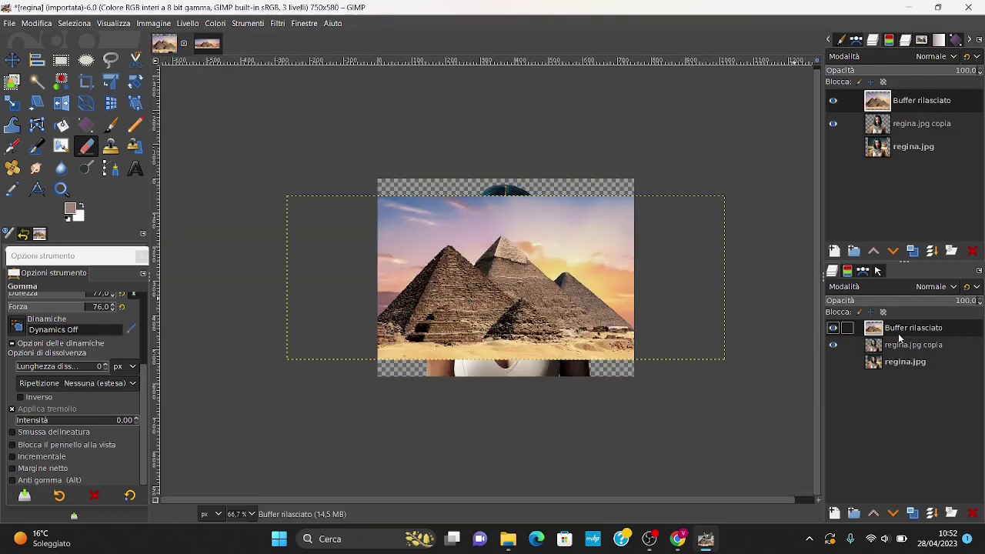
Make the pyramid layer semi-transparent and stretch it to the full canvas height
{"action": "left_click_drag", "start_coordinate": [960, 305], "coordinate": [894, 305]}
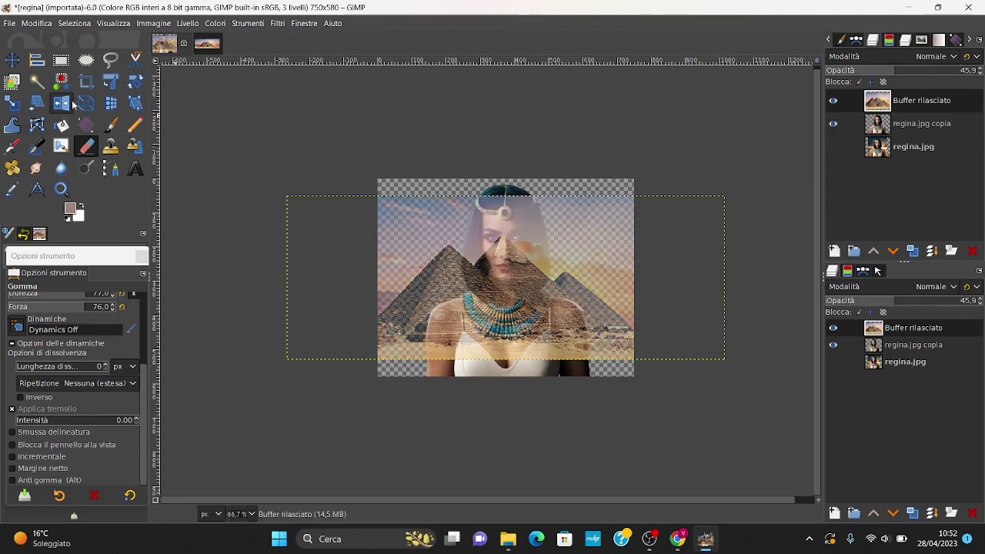
{"action": "left_click", "coordinate": [12, 105]}
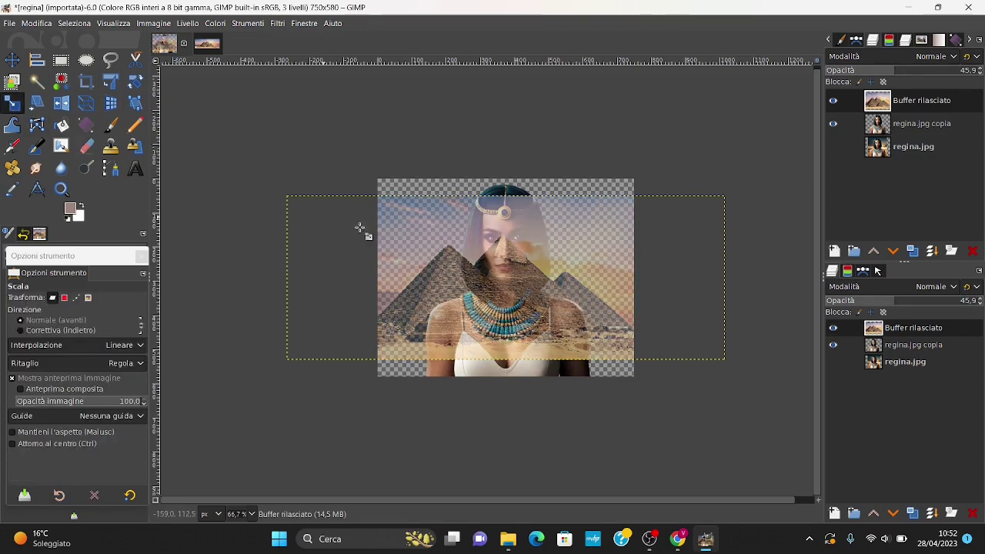
{"action": "left_click", "coordinate": [415, 246]}
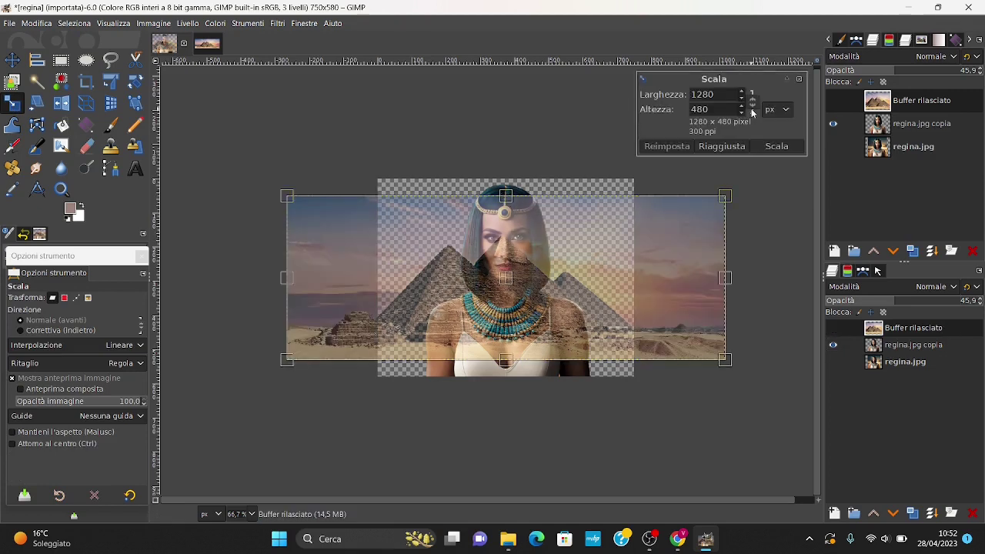
{"action": "left_click_drag", "start_coordinate": [505, 197], "coordinate": [506, 182]}
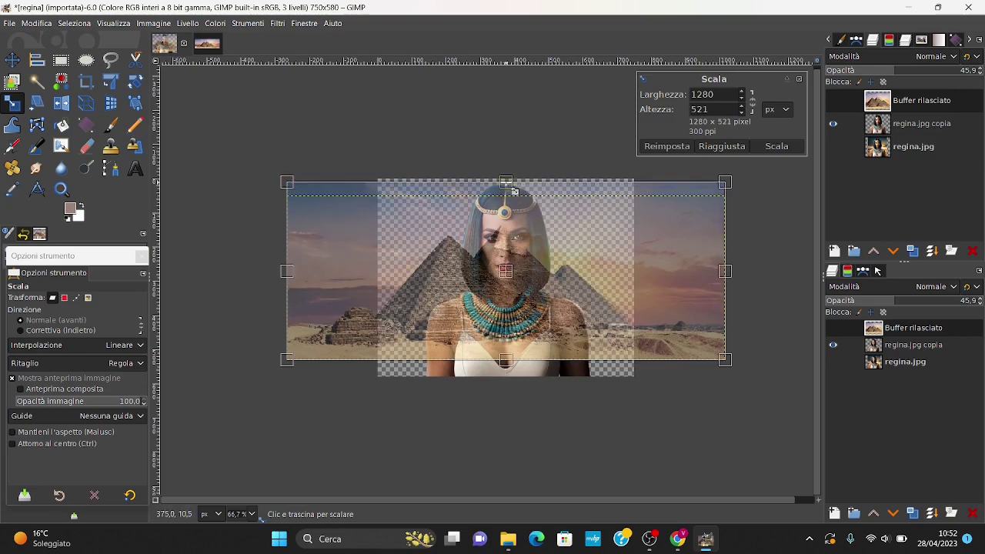
{"action": "left_click_drag", "start_coordinate": [507, 359], "coordinate": [508, 376]}
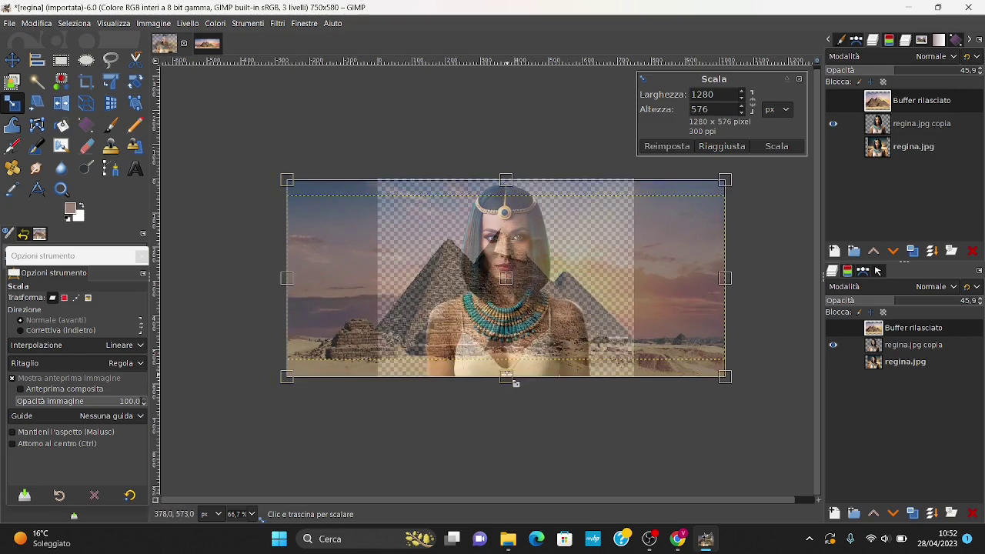
Adjust the pyramid layer's width to about 1156×576, apply the scale, and move it beneath the queen
{"action": "left_click_drag", "start_coordinate": [287, 279], "coordinate": [360, 283]}
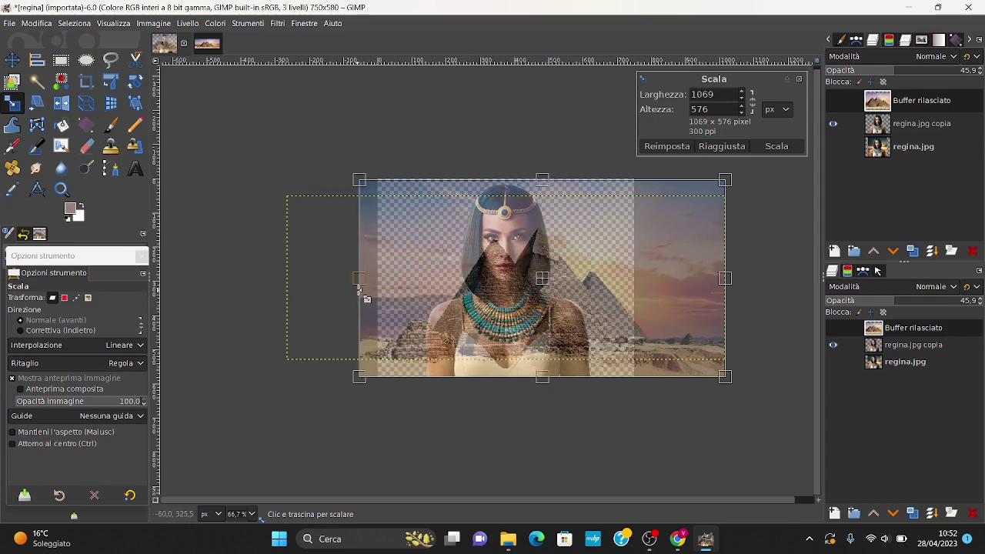
{"action": "mouse_move", "coordinate": [555, 284]}
{"action": "left_mouse_down"}
{"action": "mouse_move", "coordinate": [590, 286]}
{"action": "mouse_move", "coordinate": [572, 286]}
{"action": "left_mouse_up"}
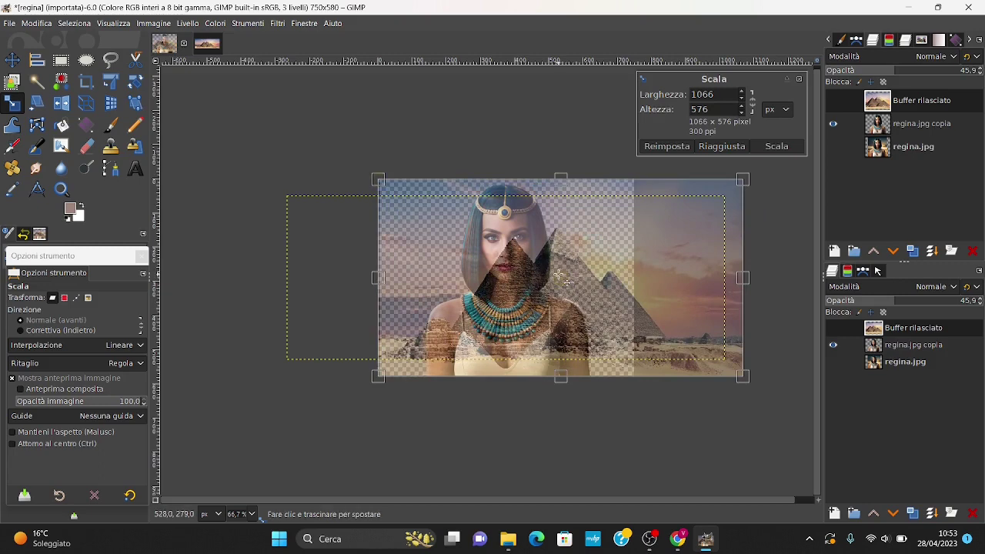
{"action": "mouse_move", "coordinate": [378, 278]}
{"action": "left_mouse_down"}
{"action": "mouse_move", "coordinate": [334, 283]}
{"action": "mouse_move", "coordinate": [435, 288]}
{"action": "mouse_move", "coordinate": [378, 292]}
{"action": "mouse_move", "coordinate": [386, 300]}
{"action": "mouse_move", "coordinate": [375, 303]}
{"action": "left_mouse_up"}
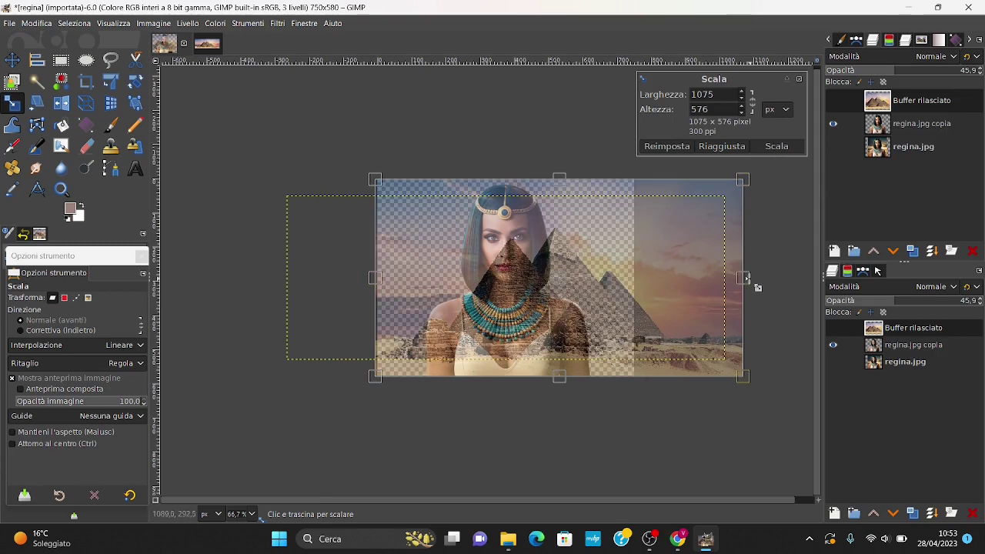
{"action": "mouse_move", "coordinate": [746, 279]}
{"action": "left_mouse_down"}
{"action": "mouse_move", "coordinate": [787, 280]}
{"action": "mouse_move", "coordinate": [774, 278]}
{"action": "left_mouse_up"}
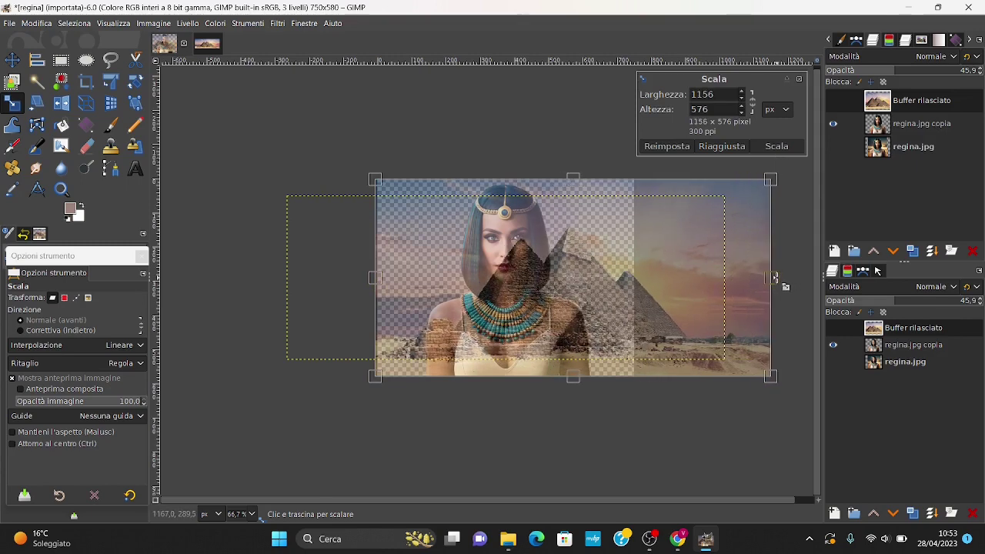
{"action": "left_click", "coordinate": [777, 146]}
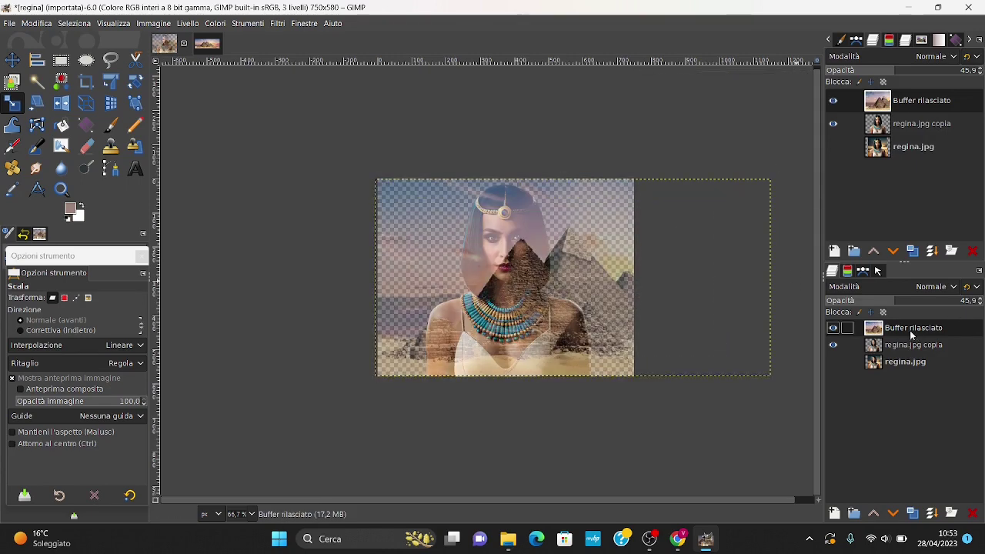
{"action": "left_click_drag", "start_coordinate": [912, 335], "coordinate": [916, 351]}
Set the pyramid layer back to 100 opacity and select the queen copy layer
{"action": "left_click", "coordinate": [980, 301]}
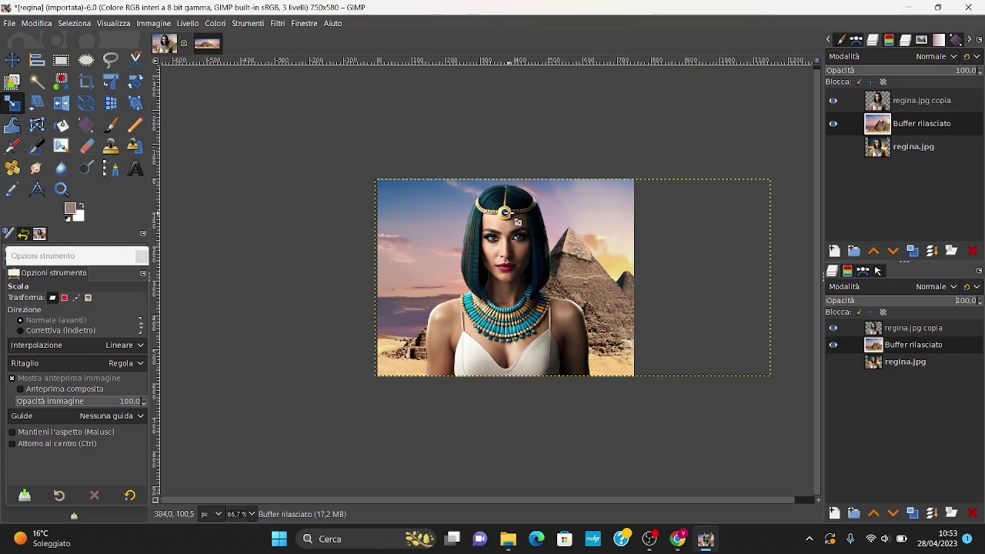
{"action": "left_click", "coordinate": [892, 331]}
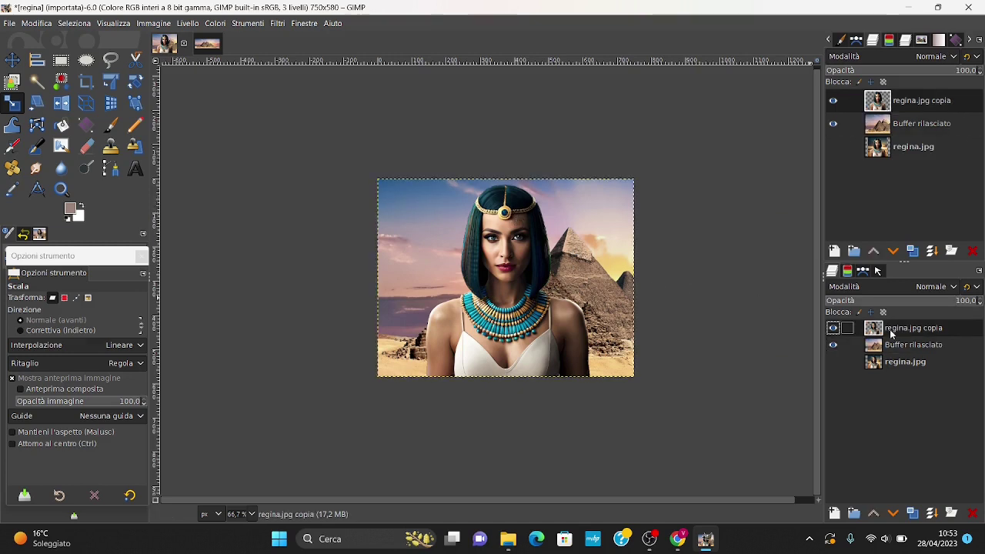
{"action": "scroll", "coordinate": [638, 282], "scroll_direction": "up", "scroll_amount": 1, "text": "ctrl"}
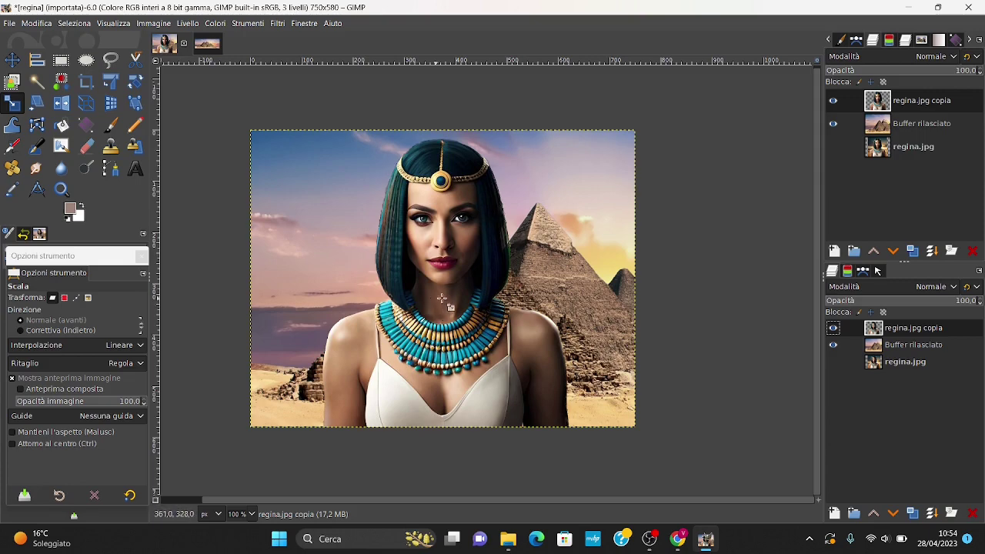
Create a merged 'Visibile' layer, add an empty transparent 'colore' layer, and show only colore
{"action": "right_click", "coordinate": [905, 329]}
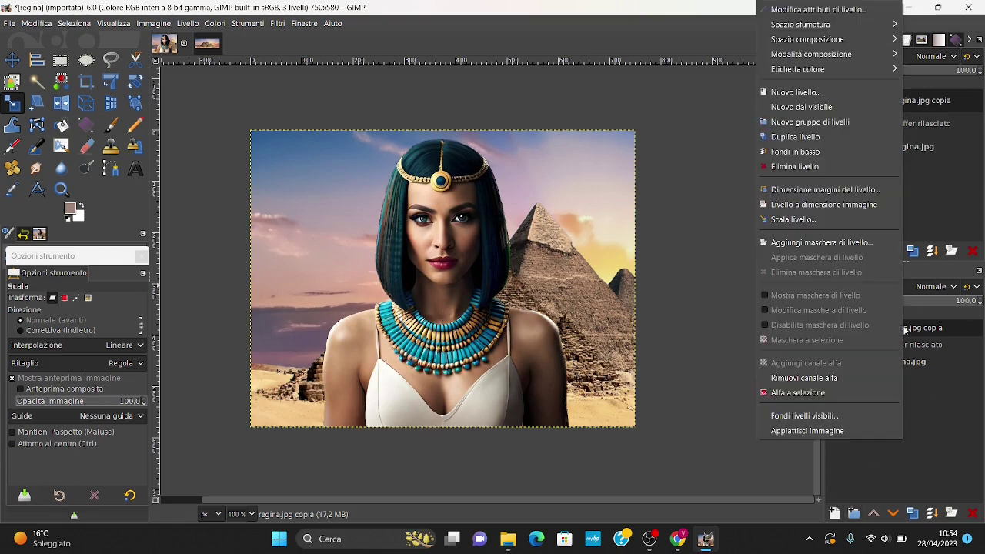
{"action": "left_click", "coordinate": [801, 107]}
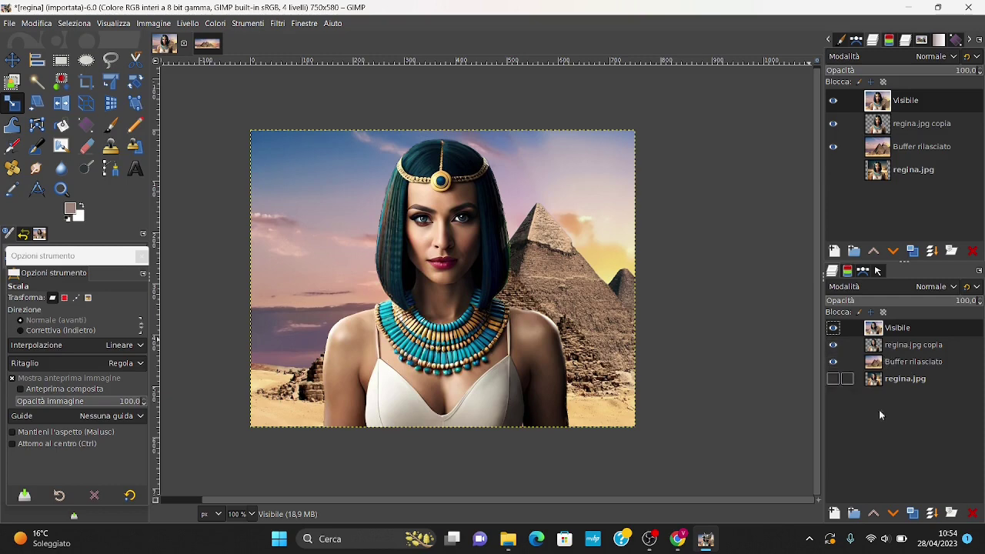
{"action": "left_click", "coordinate": [834, 512]}
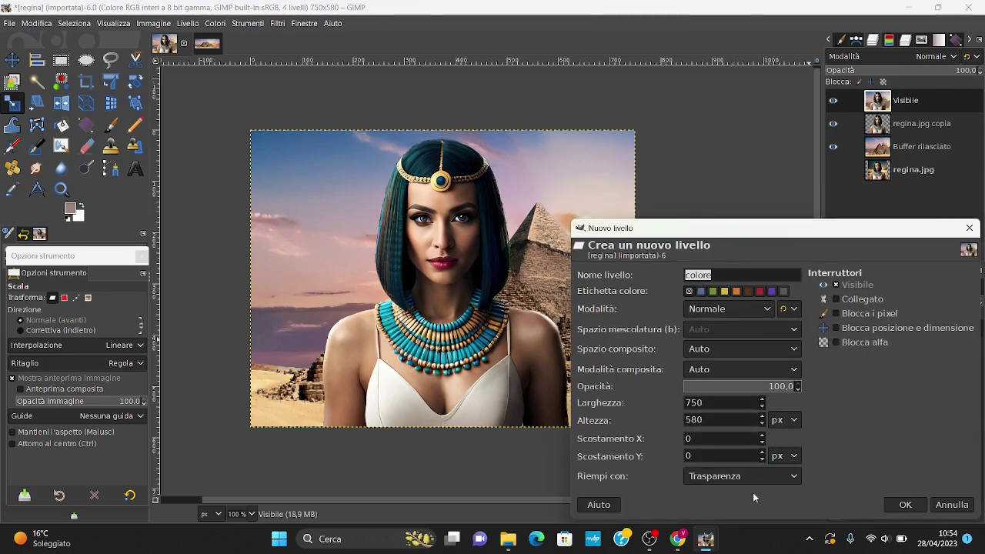
{"action": "left_click", "coordinate": [905, 504]}
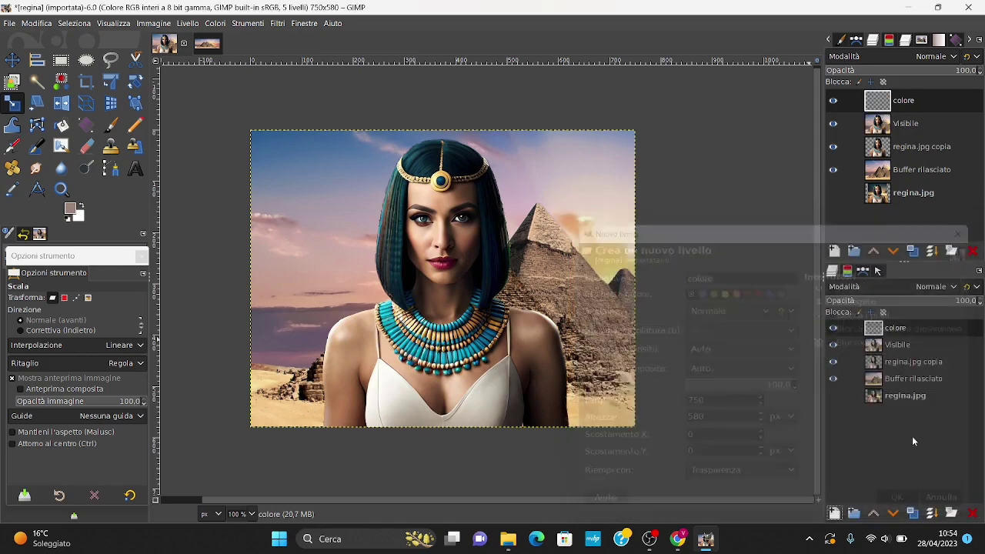
{"action": "left_click", "coordinate": [833, 330], "text": "shift"}
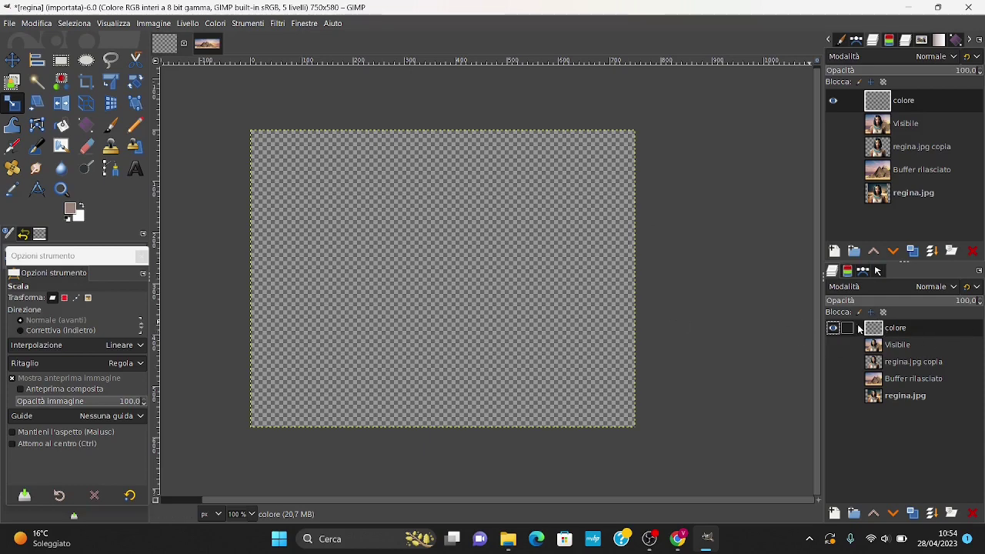
Sample the Visibile layer's average colour with a 191 sample radius and fill the colore layer with it
{"action": "left_click", "coordinate": [832, 328], "text": "shift"}
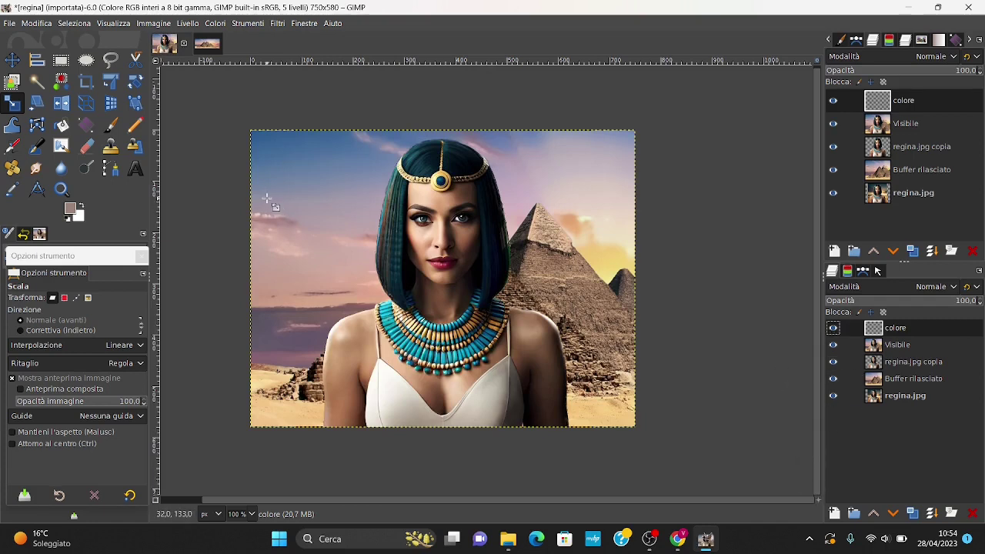
{"action": "left_click", "coordinate": [898, 346]}
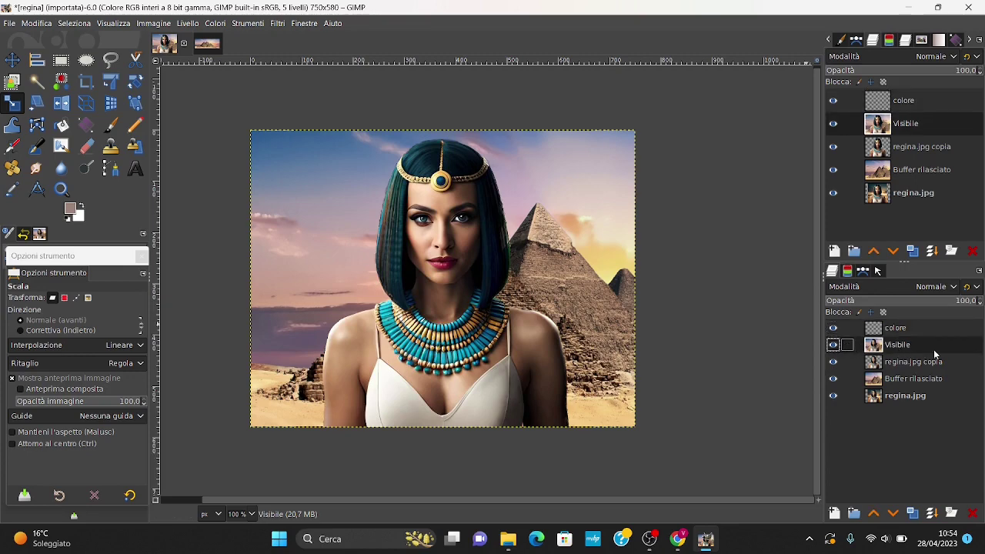
{"action": "left_click", "coordinate": [11, 191]}
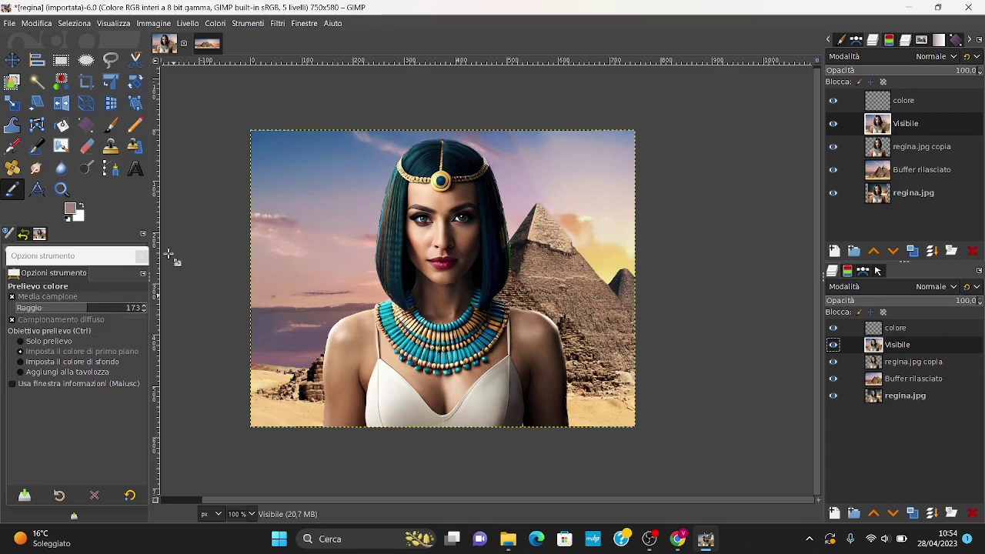
{"action": "left_click", "coordinate": [59, 307]}
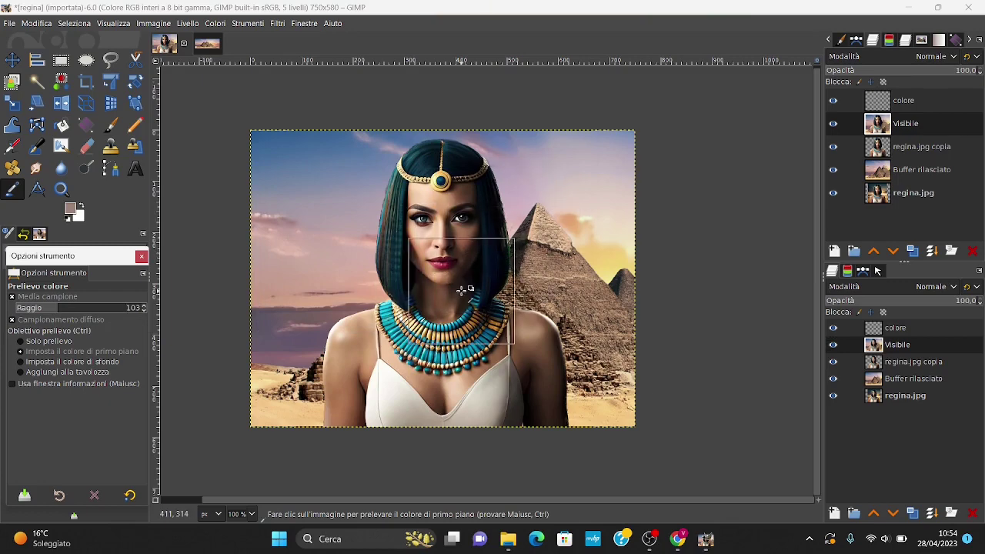
{"action": "left_click", "coordinate": [96, 307]}
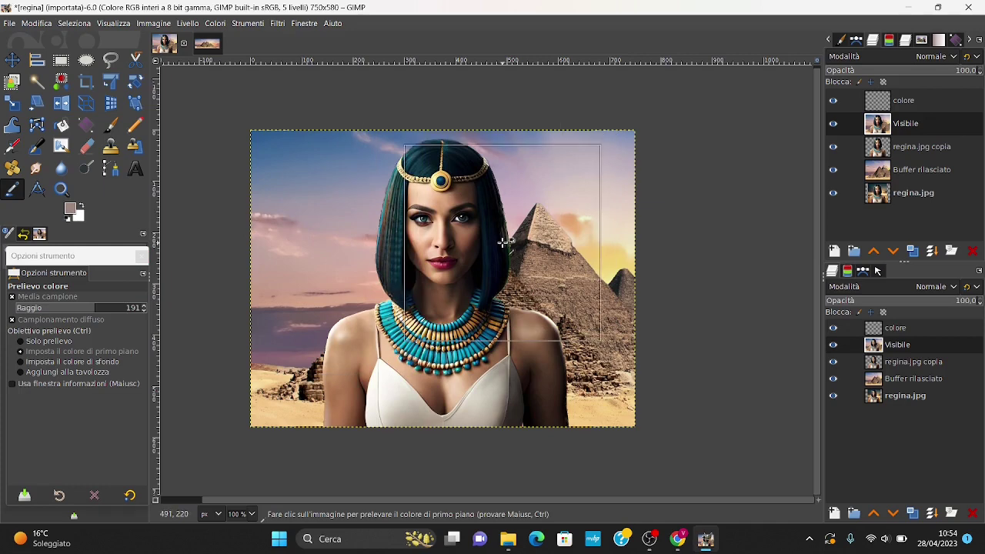
{"action": "left_click", "coordinate": [897, 328]}
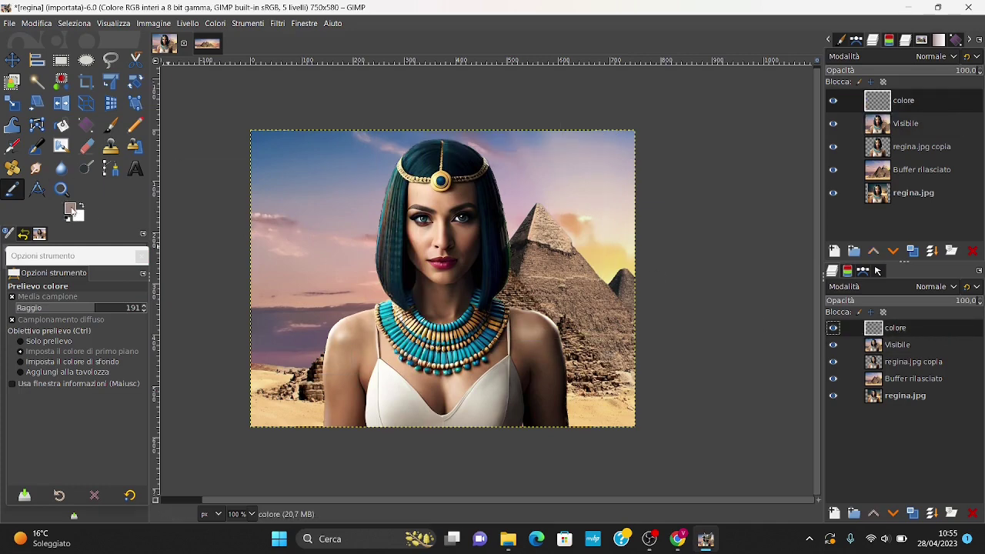
{"action": "left_click_drag", "start_coordinate": [71, 209], "coordinate": [374, 216]}
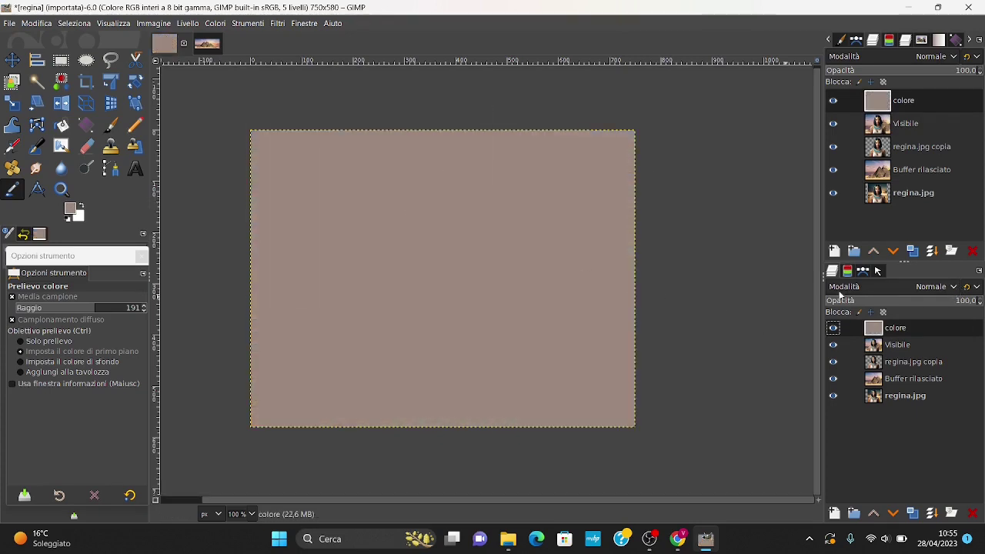
Try blend modes like Luminanza on the colore layer before settling on Colore HSL
{"action": "left_click", "coordinate": [928, 287]}
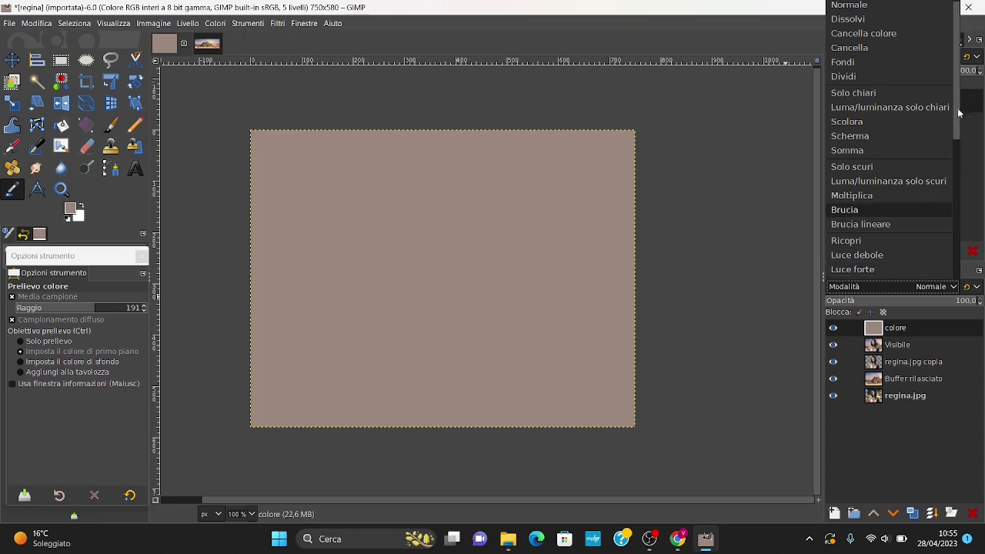
{"action": "scroll", "coordinate": [954, 265], "scroll_direction": "down", "scroll_amount": 5}
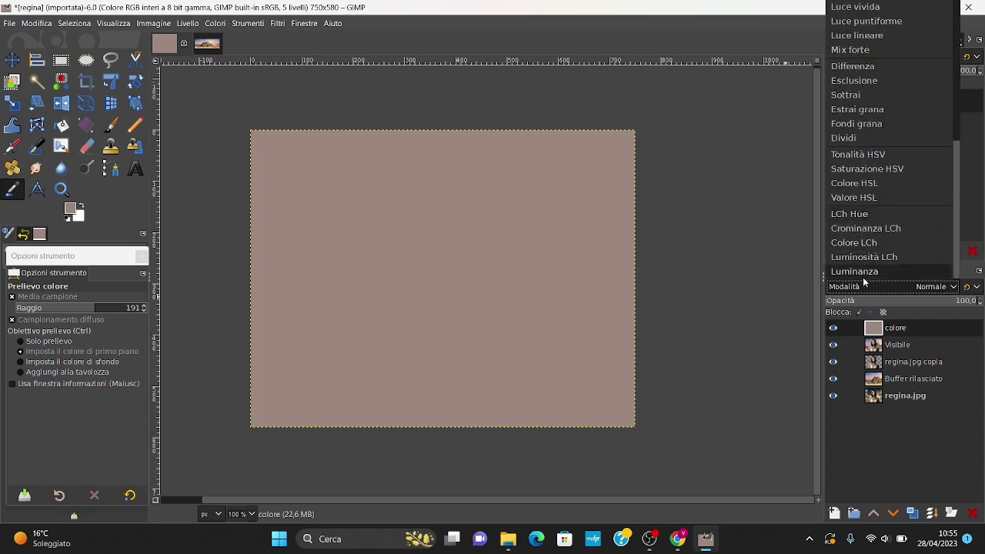
{"action": "left_click", "coordinate": [862, 273]}
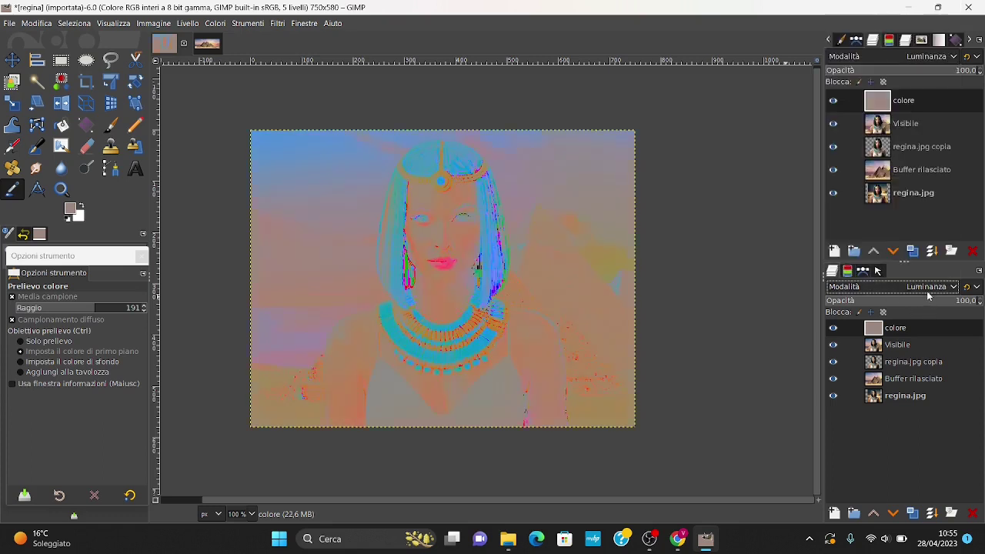
{"action": "scroll", "coordinate": [927, 291], "scroll_direction": "up", "scroll_amount": 1}
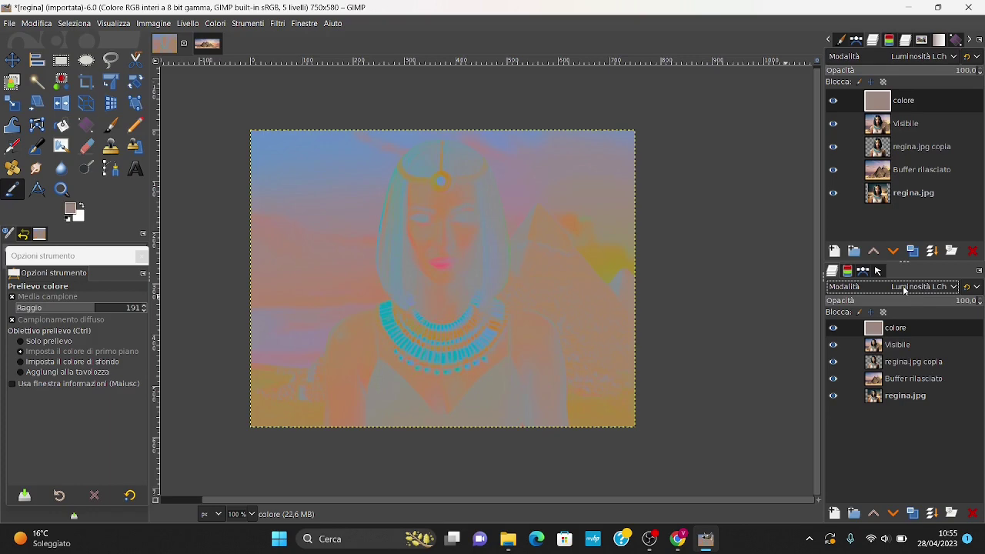
{"action": "scroll", "coordinate": [905, 291], "scroll_direction": "down", "scroll_amount": 1}
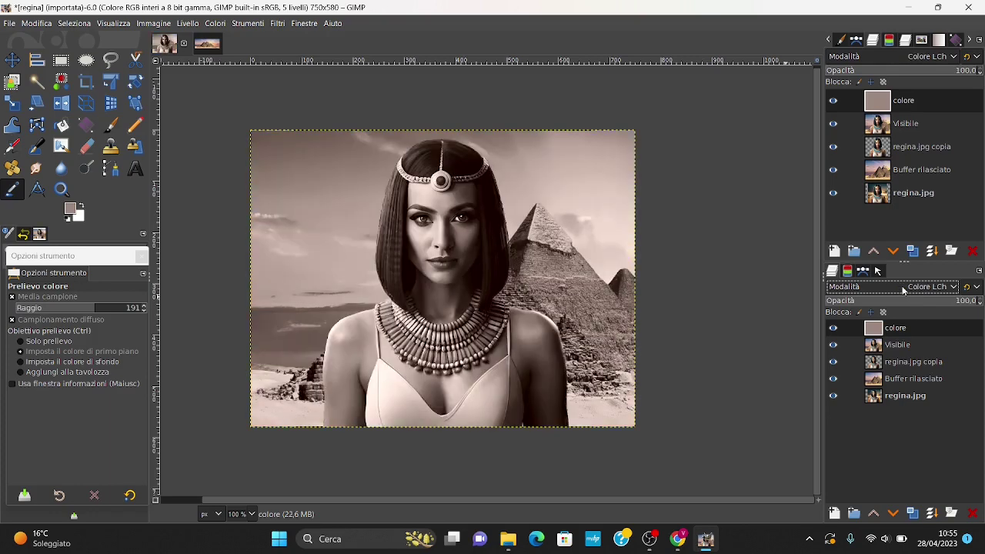
{"action": "scroll", "coordinate": [905, 290], "scroll_direction": "up", "scroll_amount": 1}
{"action": "scroll", "coordinate": [904, 297], "scroll_direction": "up", "scroll_amount": 1}
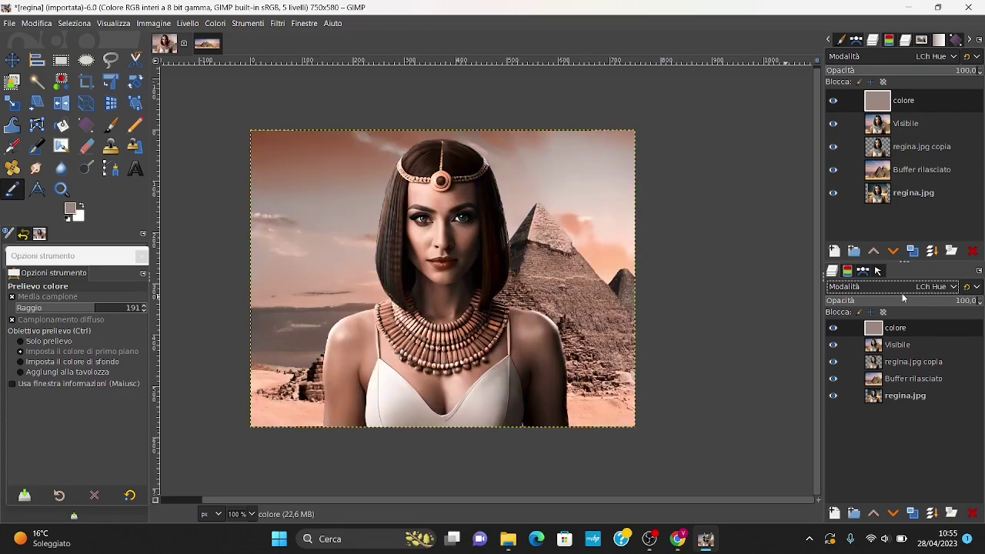
{"action": "scroll", "coordinate": [904, 295], "scroll_direction": "up", "scroll_amount": 1}
{"action": "scroll", "coordinate": [904, 296], "scroll_direction": "up", "scroll_amount": 1}
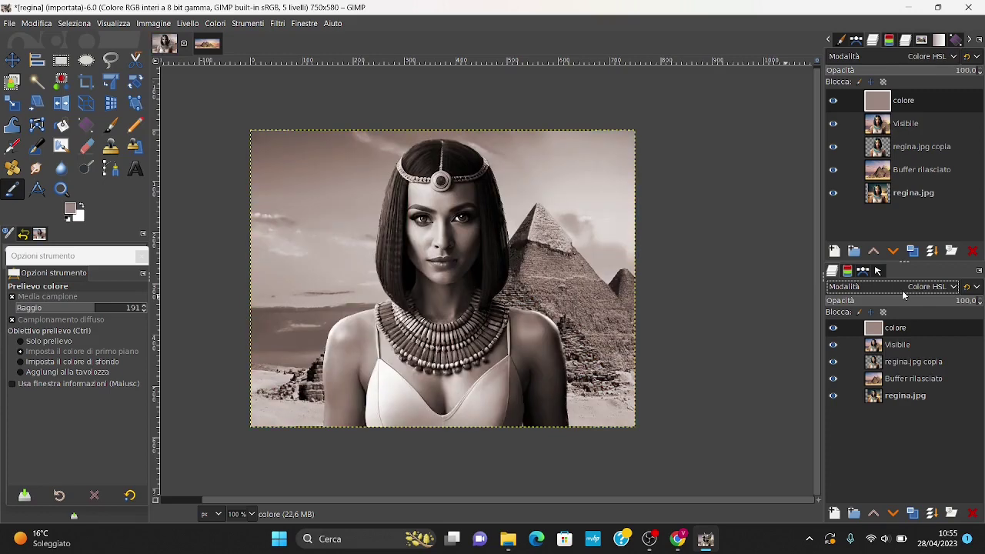
{"action": "scroll", "coordinate": [904, 295], "scroll_direction": "up", "scroll_amount": 1}
{"action": "scroll", "coordinate": [904, 295], "scroll_direction": "down", "scroll_amount": 1}
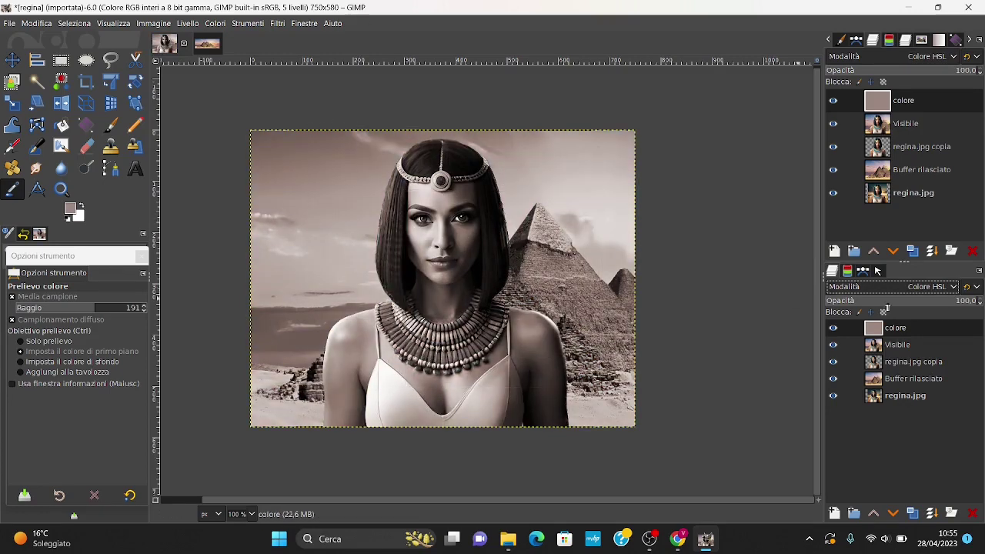
Reduce the colore layer's opacity to about 31 and toggle its visibility to compare the tint
{"action": "left_click_drag", "start_coordinate": [968, 307], "coordinate": [874, 313]}
{"action": "left_click", "coordinate": [832, 330]}
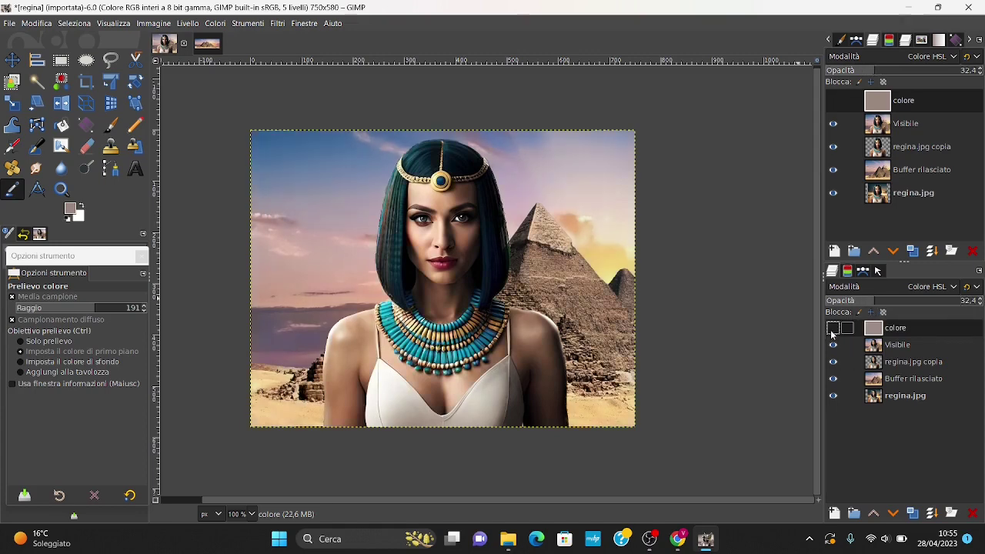
{"action": "scroll", "coordinate": [499, 258], "scroll_direction": "up", "scroll_amount": 1}
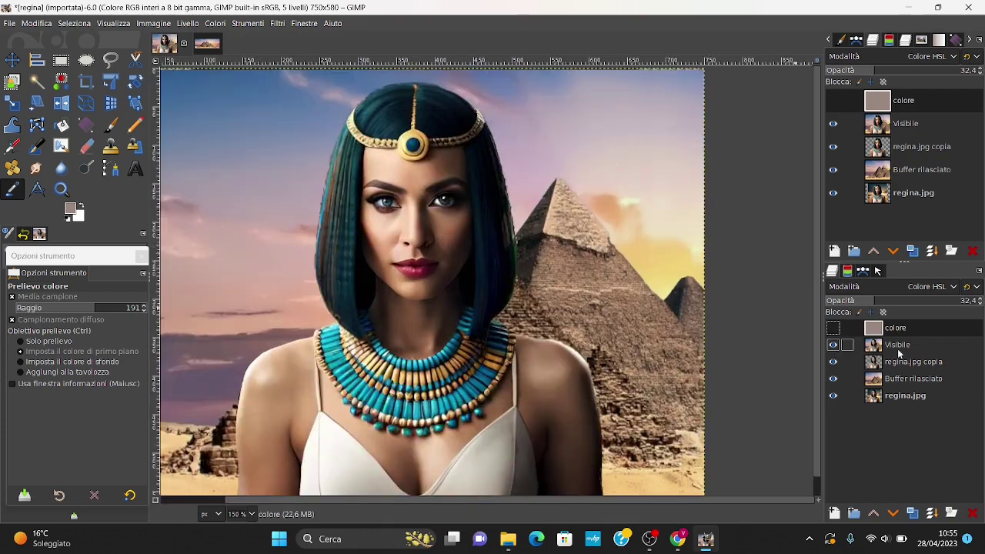
{"action": "scroll", "coordinate": [421, 254], "scroll_direction": "down", "scroll_amount": 1}
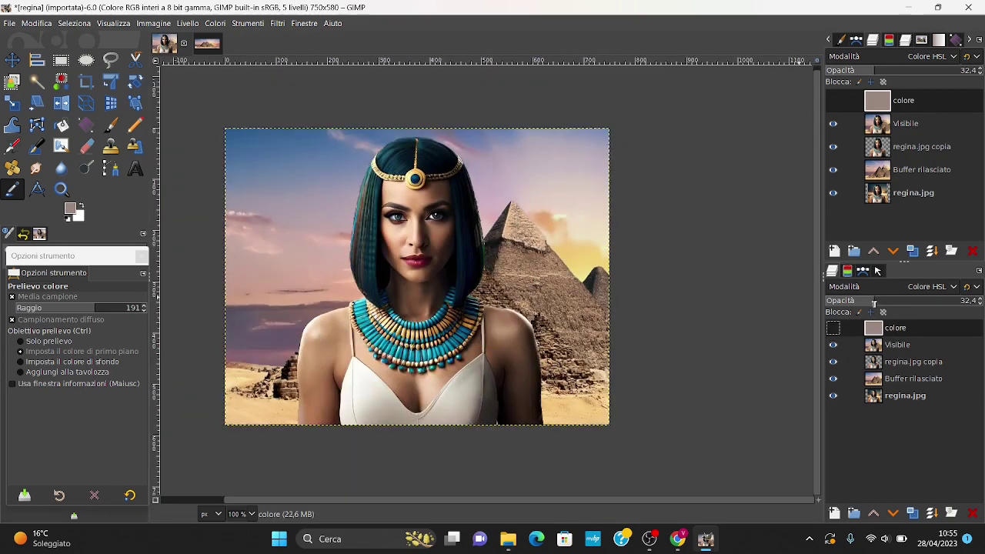
{"action": "left_click_drag", "start_coordinate": [875, 303], "coordinate": [874, 302]}
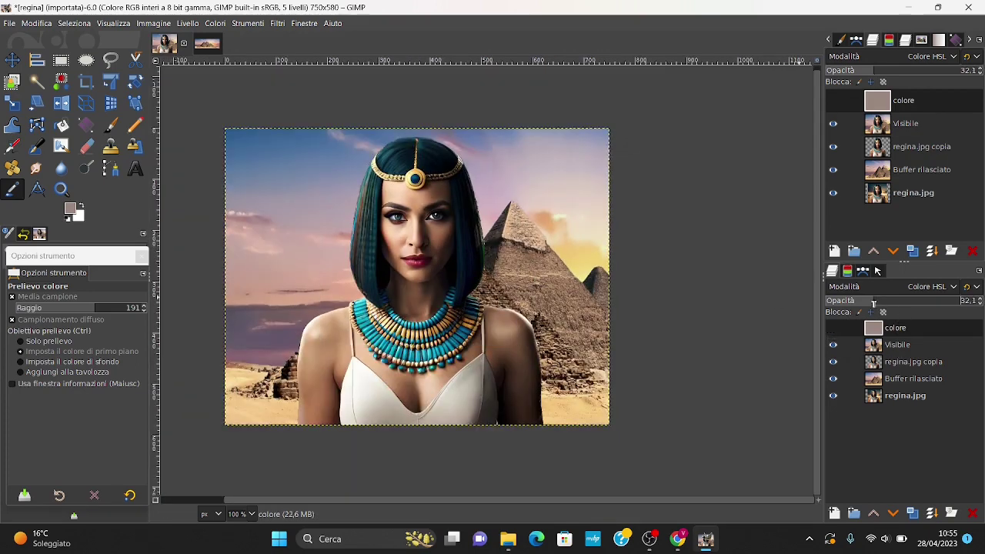
{"action": "left_click", "coordinate": [834, 329]}
{"action": "left_click", "coordinate": [834, 329]}
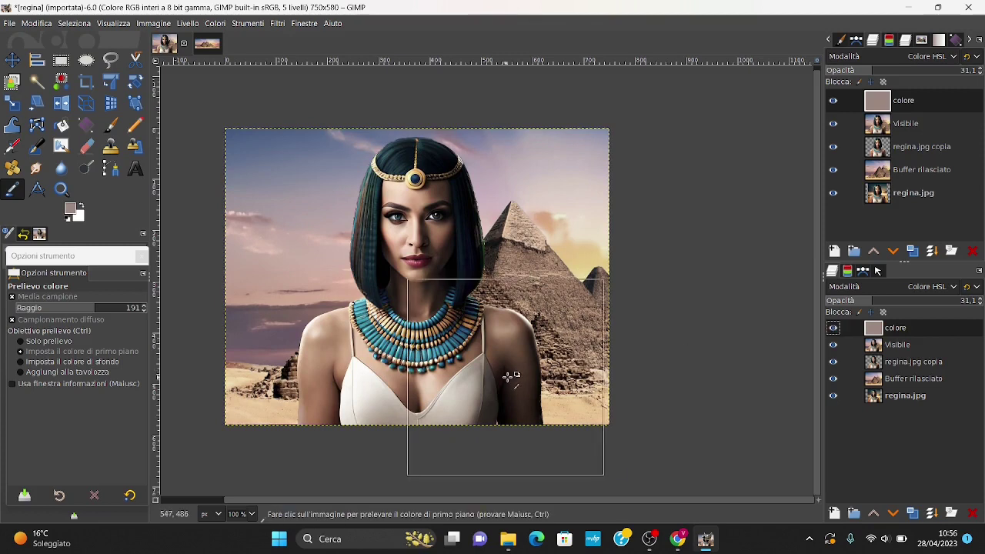
{"action": "left_click", "coordinate": [833, 329]}
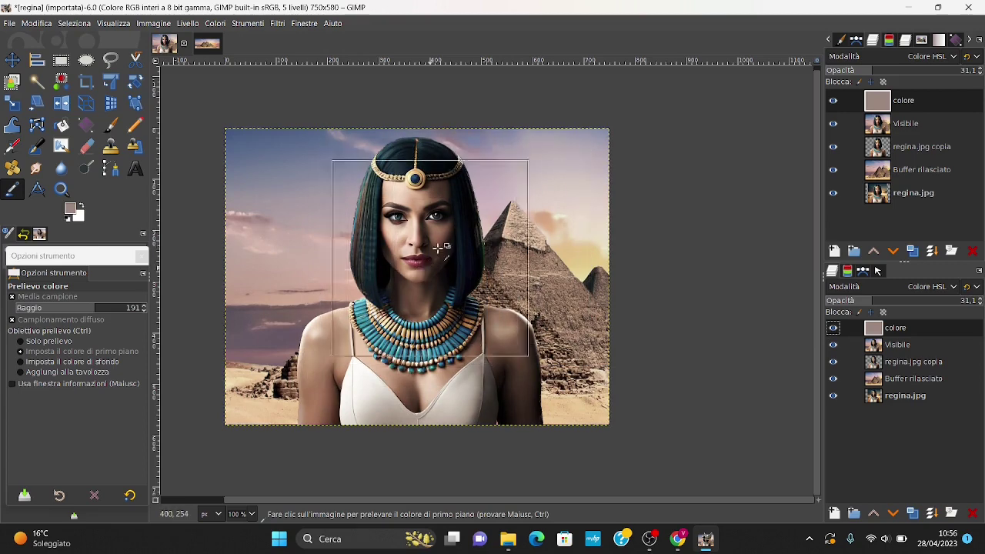
Create a new 'Visibile #1' layer from the visible image above the colore layer
{"action": "right_click", "coordinate": [907, 326]}
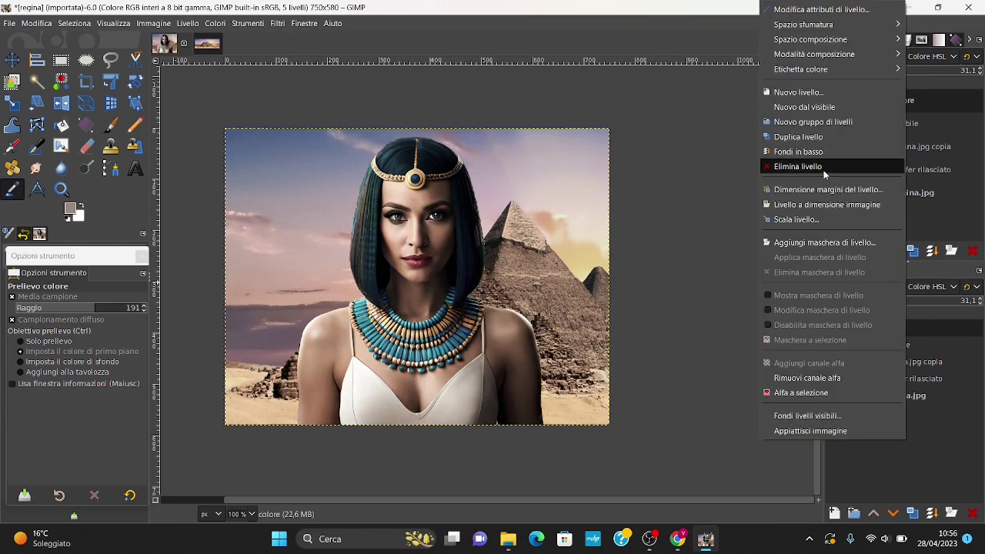
{"action": "left_click", "coordinate": [818, 107]}
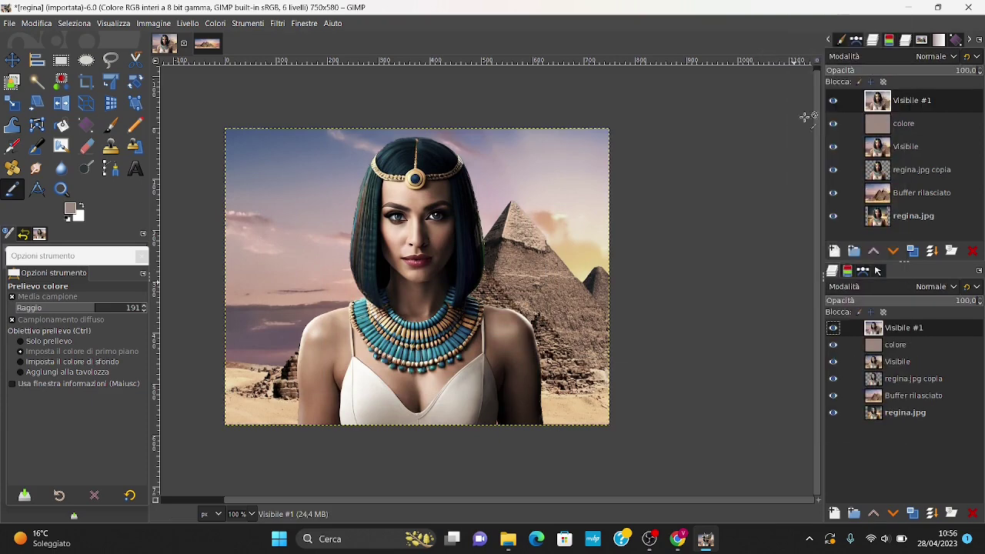
{"action": "left_click", "coordinate": [216, 25]}
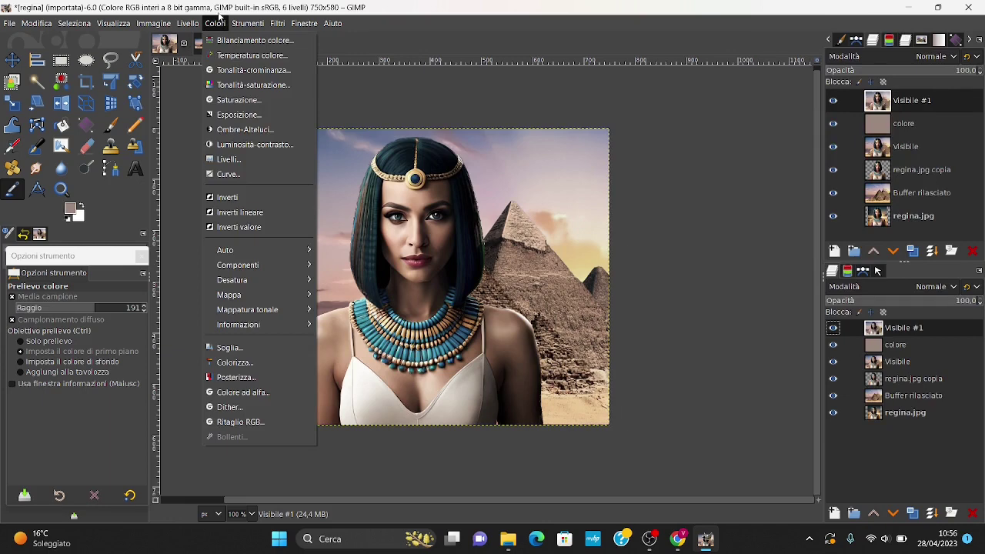
{"action": "left_click", "coordinate": [220, 23]}
{"action": "left_click", "coordinate": [333, 23]}
{"action": "left_click", "coordinate": [625, 338]}
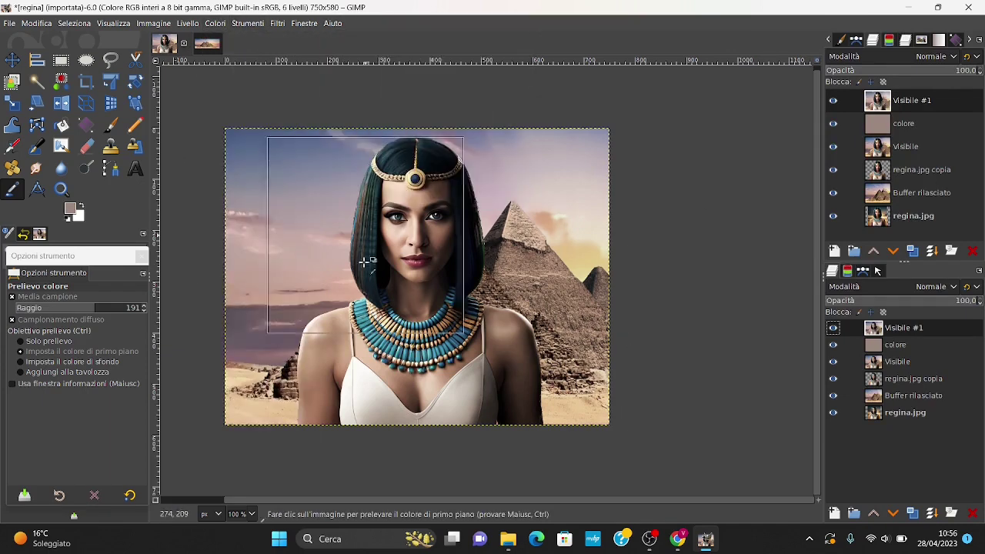
Apply a gentle S-curve in Curves, darkening shadows and brightening highlights
{"action": "left_click", "coordinate": [214, 24]}
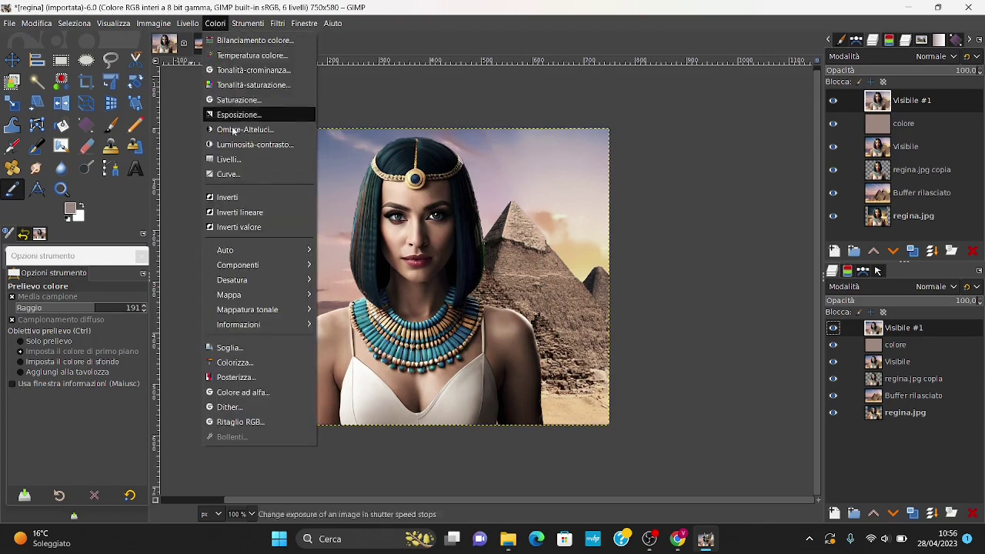
{"action": "left_click", "coordinate": [223, 174]}
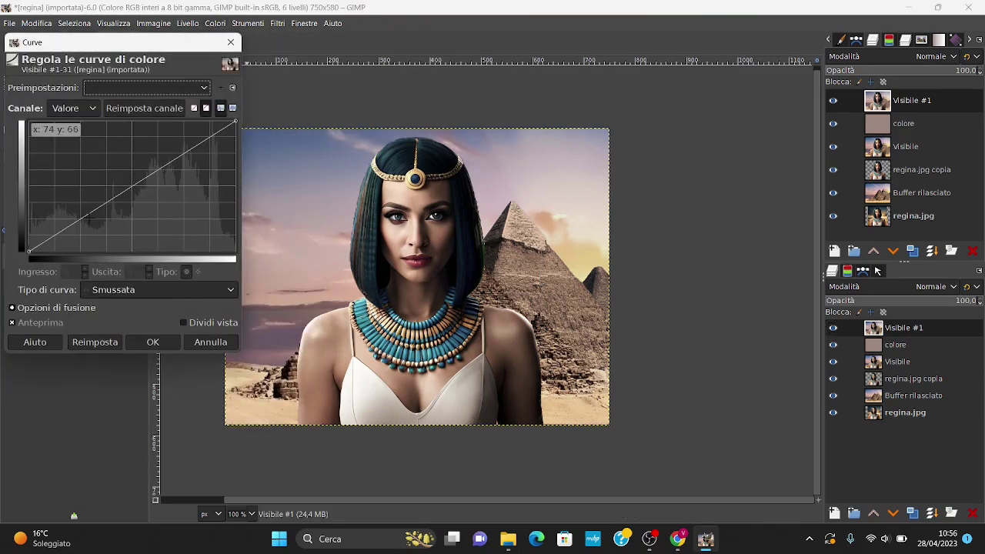
{"action": "left_click", "coordinate": [90, 217]}
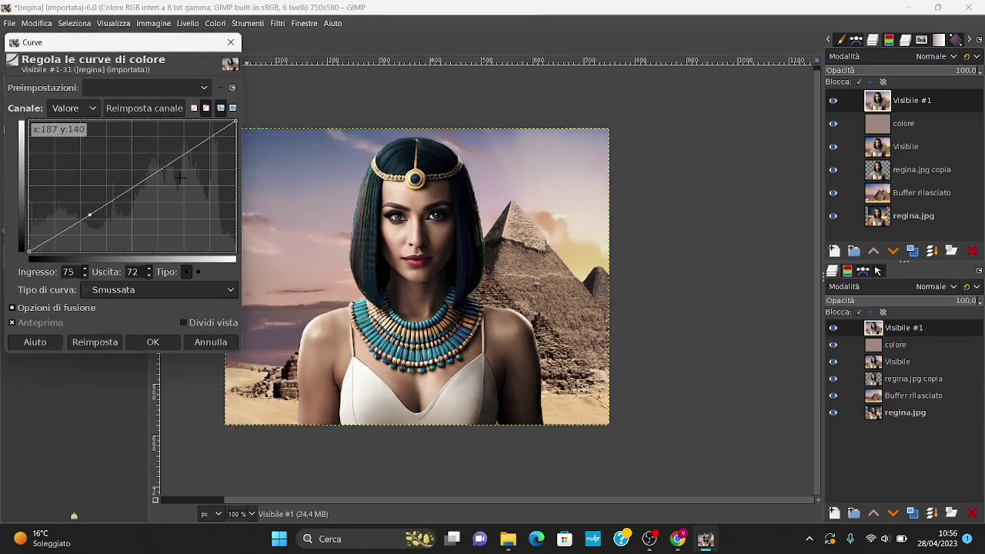
{"action": "left_click", "coordinate": [160, 165]}
{"action": "left_click", "coordinate": [154, 342]}
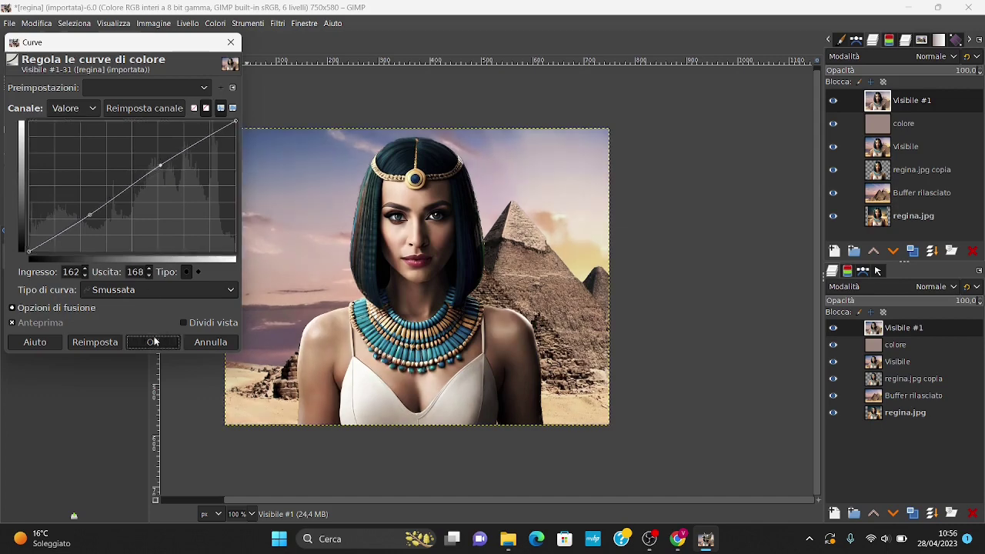
Sharpen Visibile #1 with Unsharp Mask at radius 1.167 and amount 0.285
{"action": "left_click", "coordinate": [277, 24]}
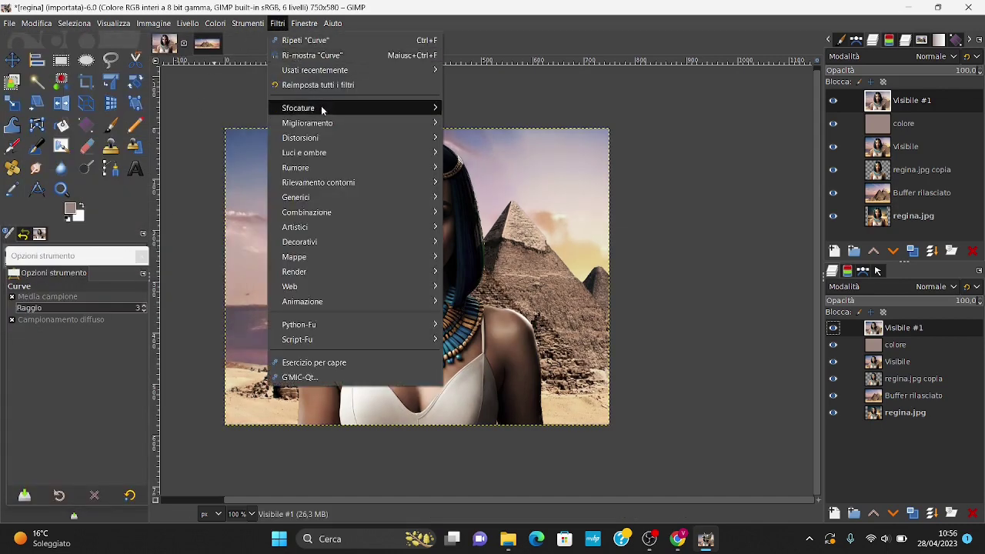
{"action": "left_click", "coordinate": [513, 213]}
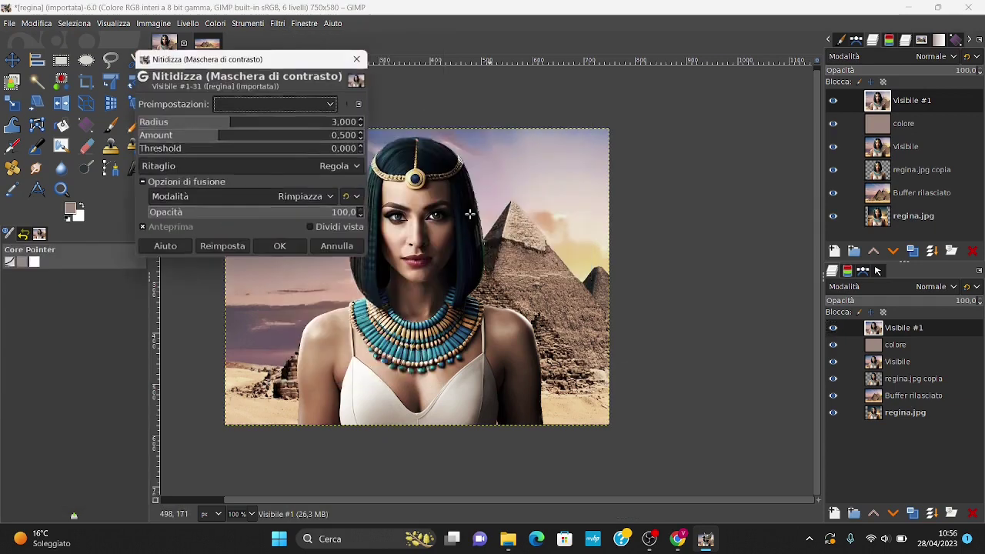
{"action": "left_click_drag", "start_coordinate": [258, 64], "coordinate": [745, 77]}
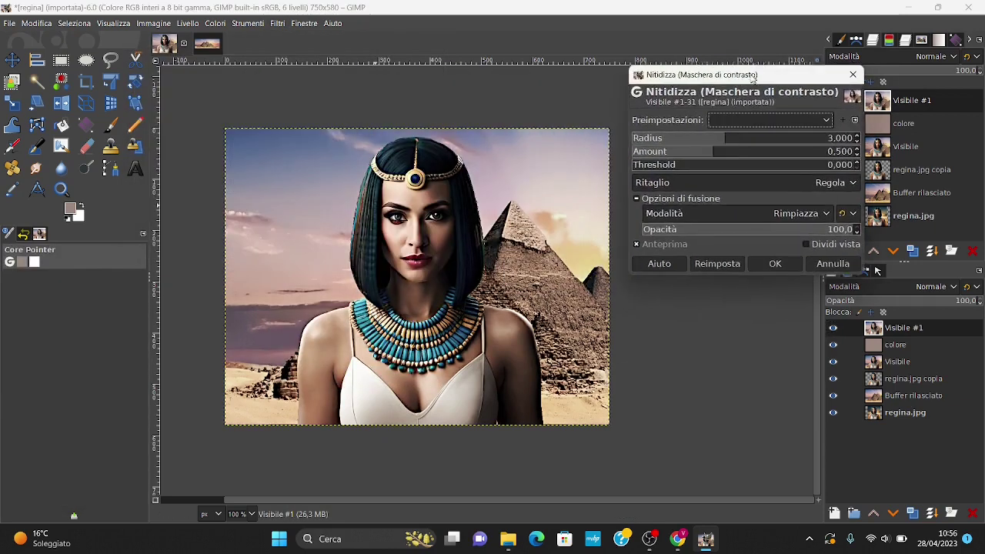
{"action": "left_click", "coordinate": [690, 149]}
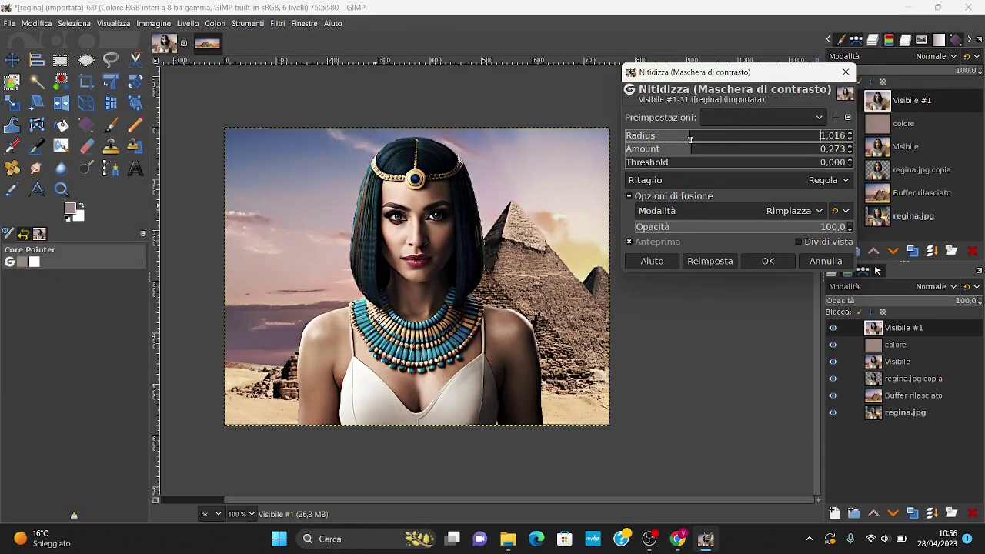
{"action": "left_click", "coordinate": [692, 139]}
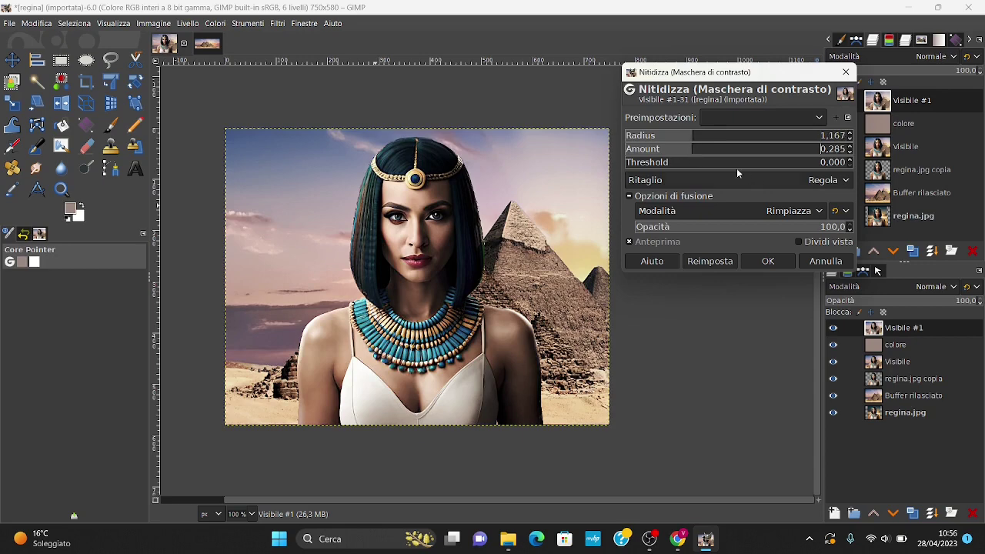
{"action": "left_click", "coordinate": [764, 262]}
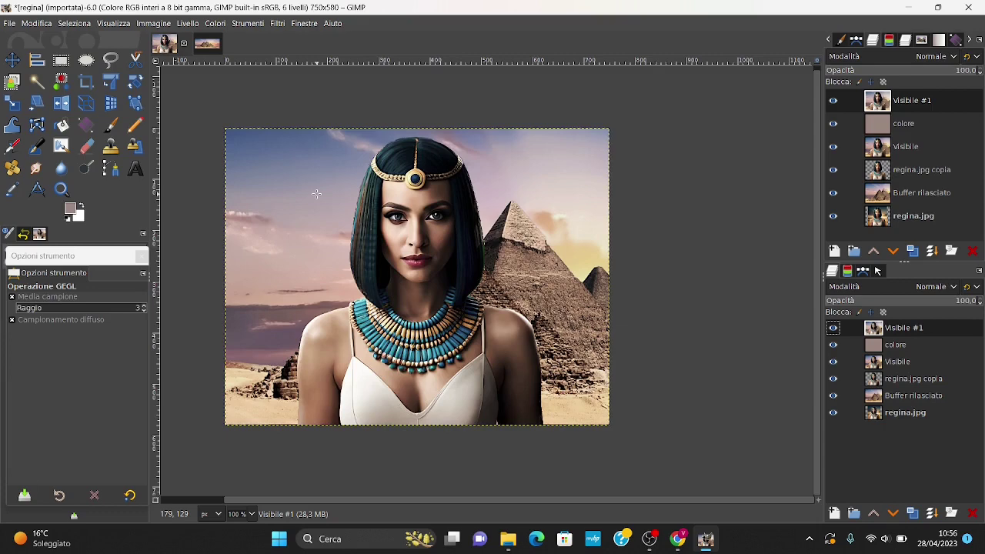
Export the image as AYSHAEGITTO.jpg into Downloads at JPEG quality 100
{"action": "left_click", "coordinate": [9, 24]}
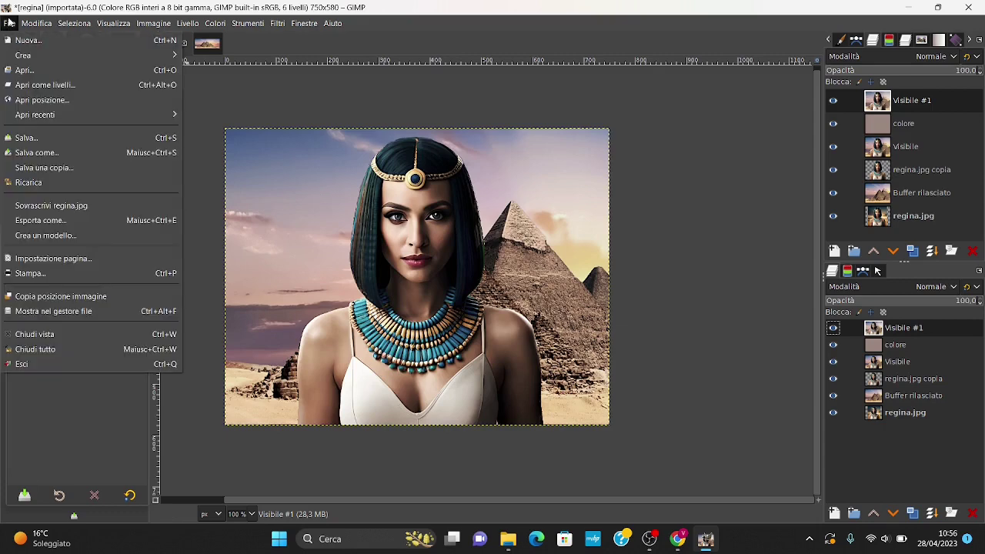
{"action": "left_click", "coordinate": [42, 220]}
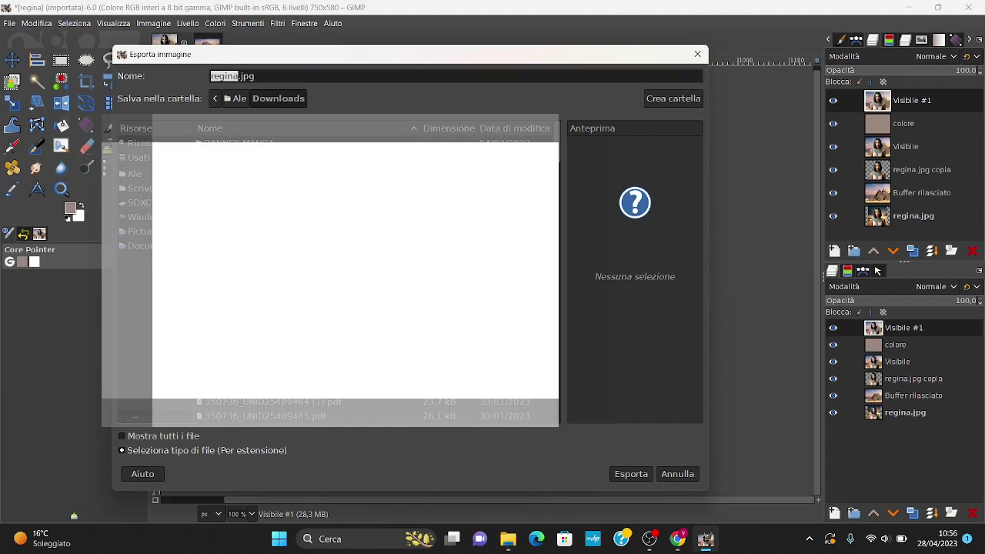
{"action": "type", "text": "AY"}
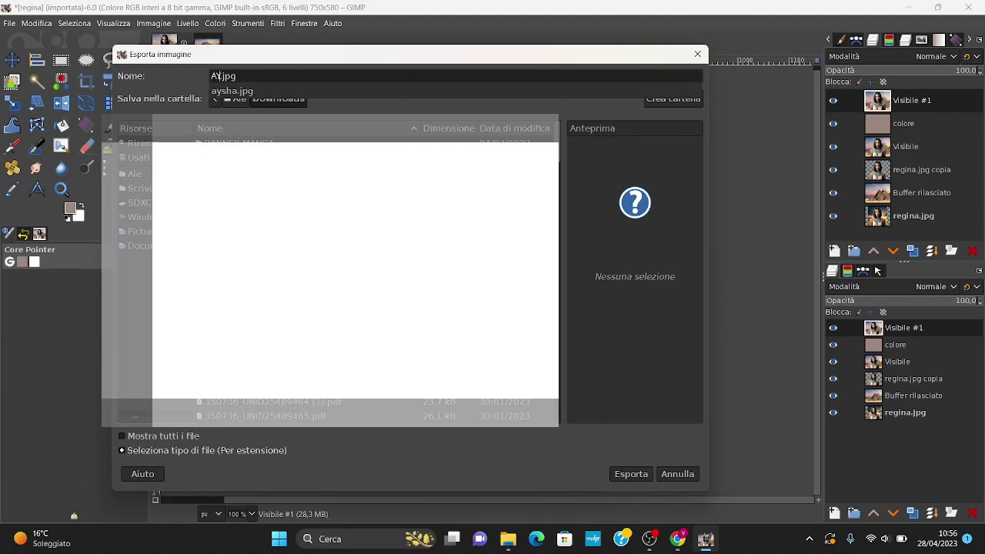
{"action": "type", "text": "SHAEGI"}
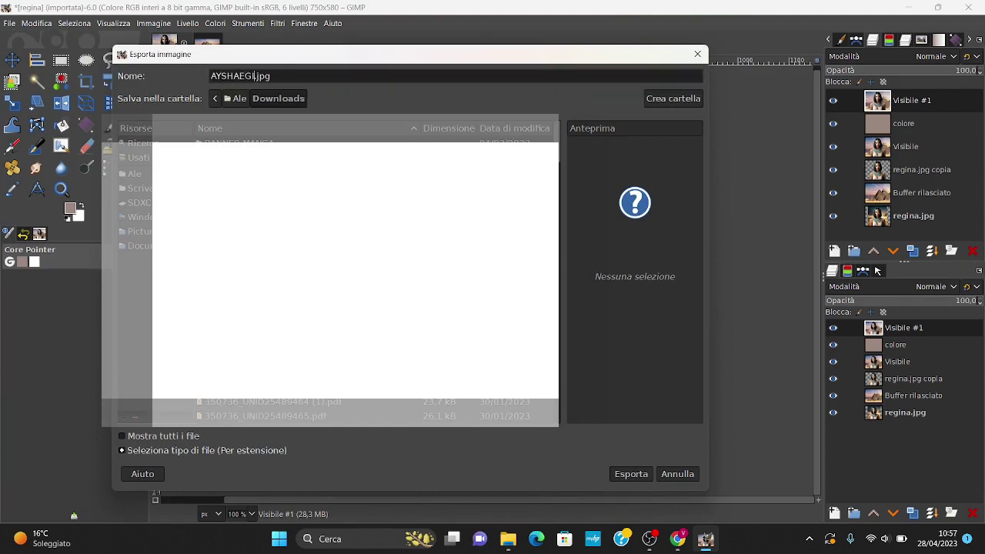
{"action": "type", "text": "TTO"}
{"action": "left_click", "coordinate": [633, 474]}
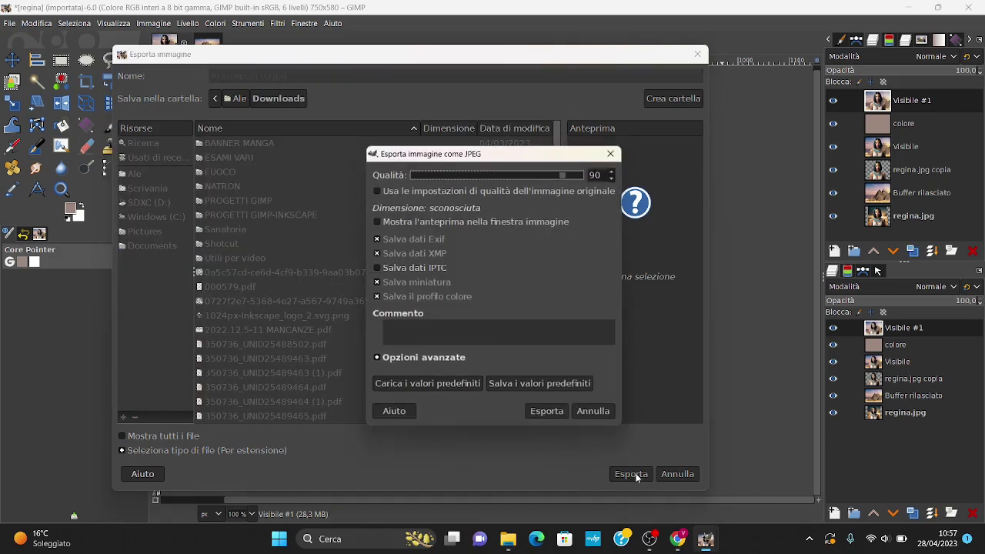
{"action": "left_click", "coordinate": [546, 411]}
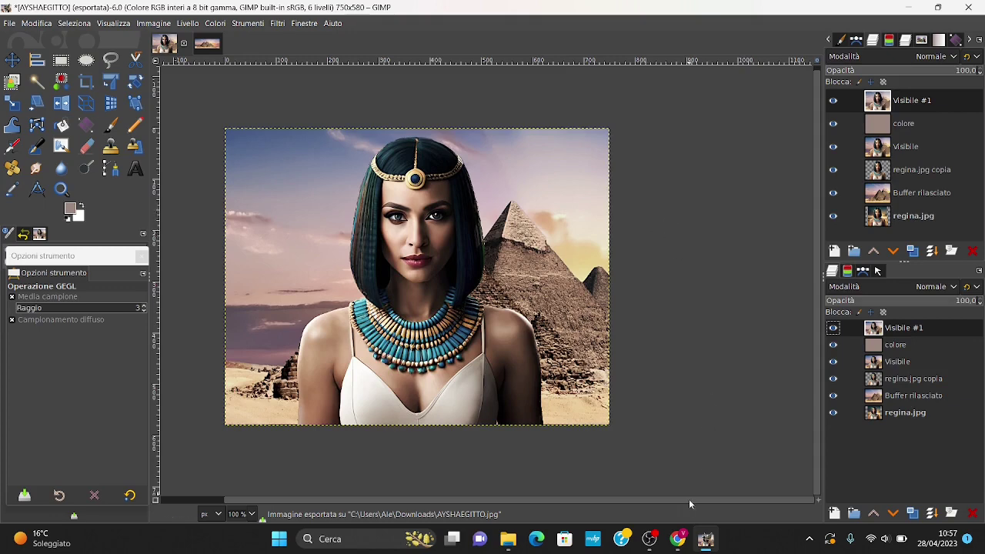
Switch to Chrome's D-ID tab and show the Videoteca with the Benvenuto in D-ID video
{"action": "left_click", "coordinate": [677, 539]}
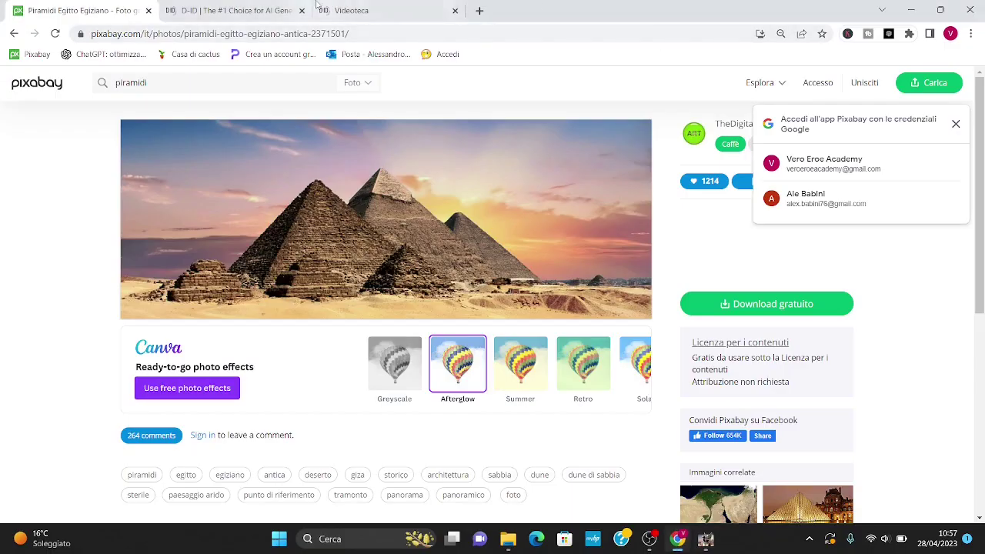
{"action": "left_click", "coordinate": [230, 11]}
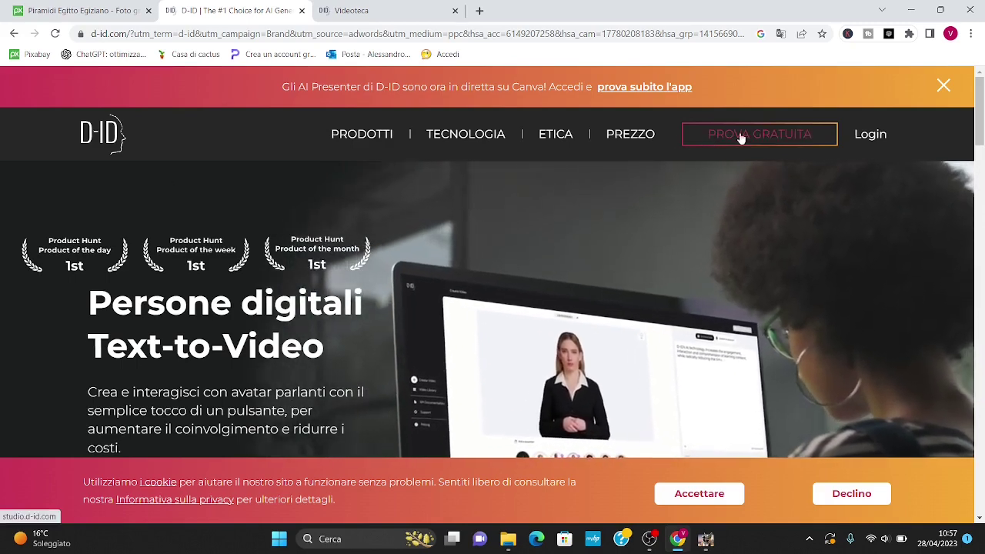
{"action": "left_click", "coordinate": [389, 11]}
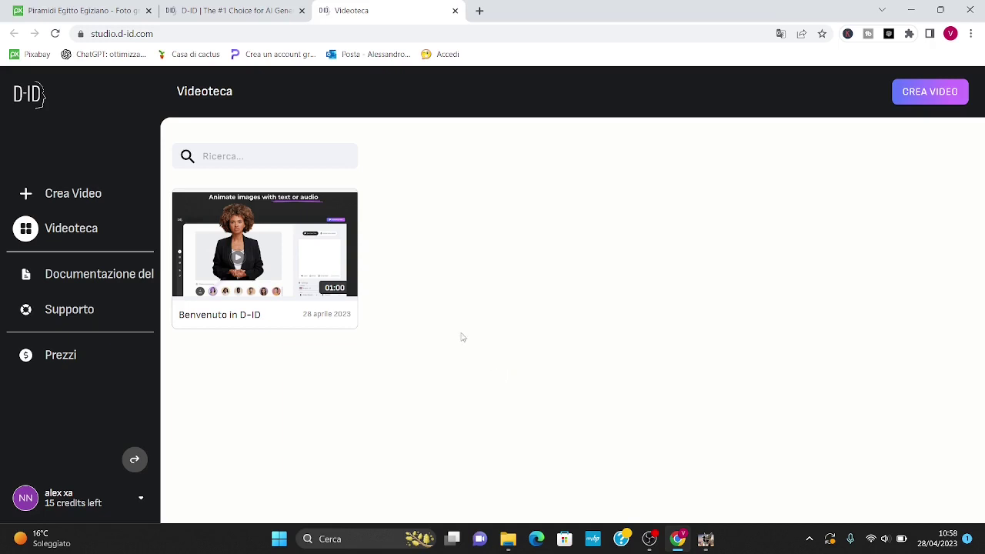
Start a new D-ID video and upload AYSHAEGITTO from Download as the presenter
{"action": "left_click", "coordinate": [927, 94]}
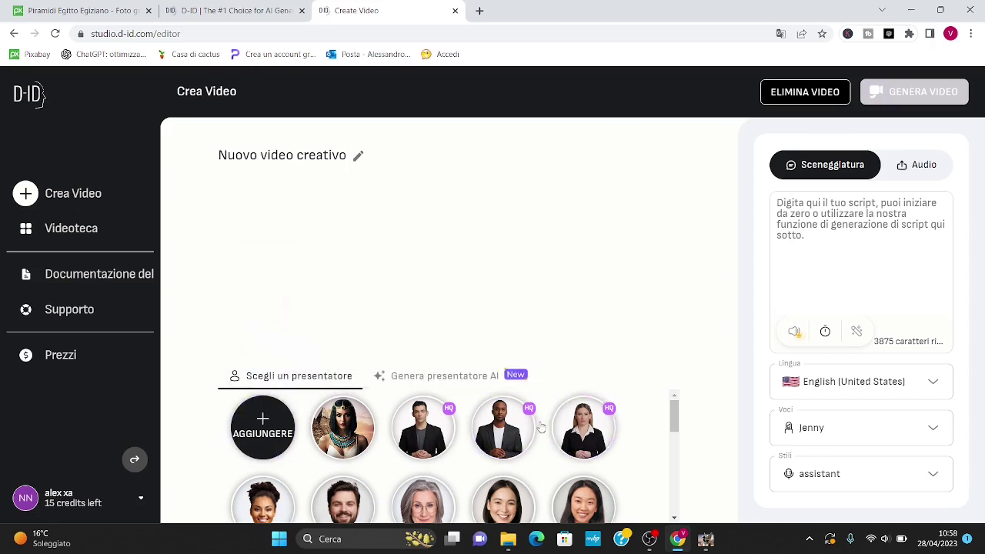
{"action": "left_click", "coordinate": [263, 420]}
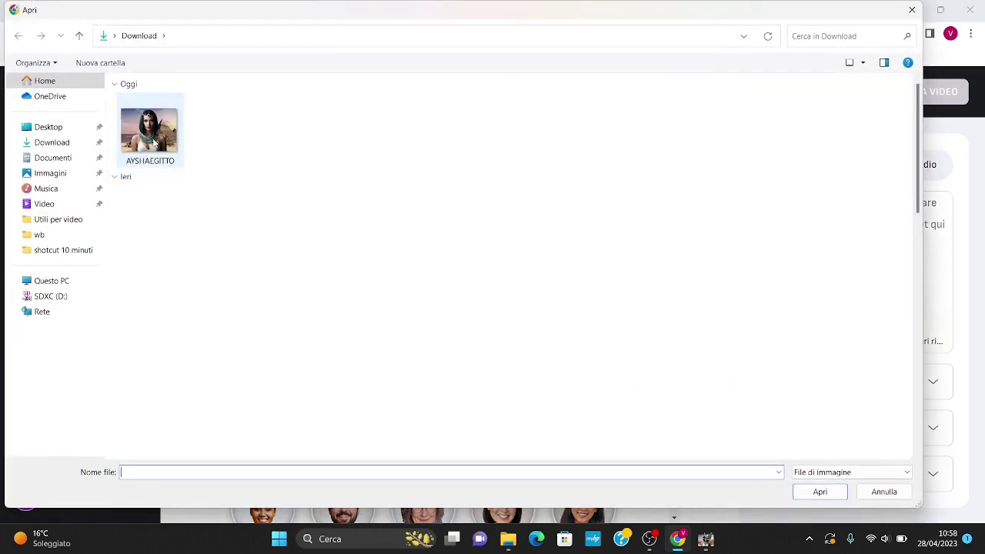
{"action": "double_click", "coordinate": [150, 135]}
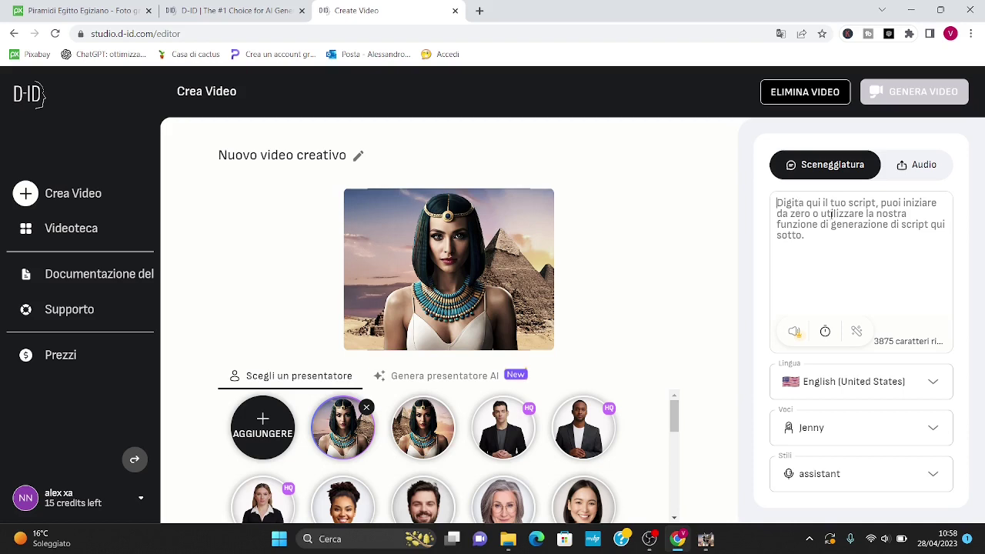
Write the script: Aysha welcomes viewers to "Egitto da sogno!" and promises "Ti farò conoscere le meraviglie della mia terra"
{"action": "left_click", "coordinate": [833, 220]}
{"action": "type", "text": "Ciao "}
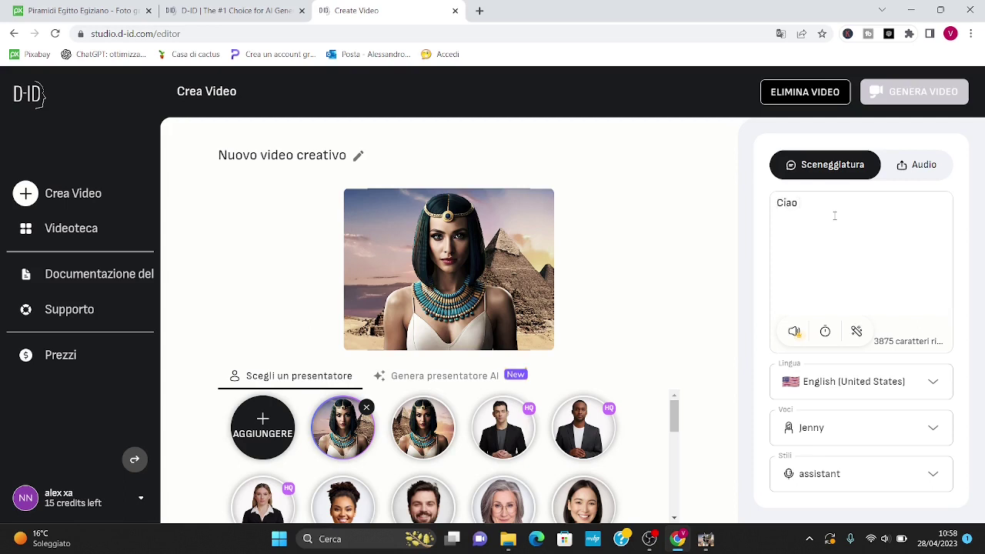
{"action": "type", "text": "io sono "}
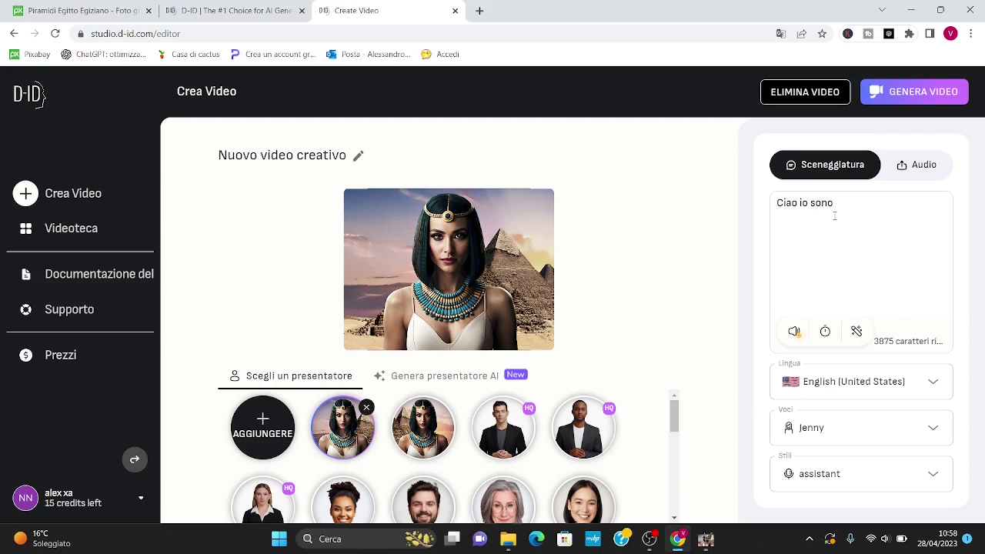
{"action": "type", "text": "Aysha"}
{"action": "type", "text": " bn"}
{"action": "type", "text": "e"}
{"action": "type", "text": "nve"}
{"action": "type", "text": "nuto nel ca"}
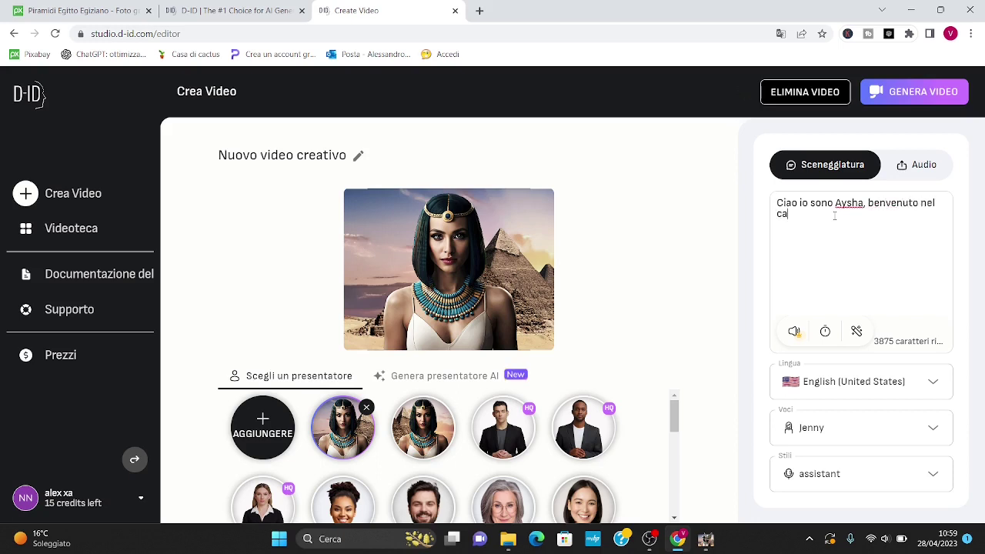
{"action": "type", "text": "nale \""}
{"action": "type", "text": "Egitto da"}
{"action": "type", "text": " sogno"}
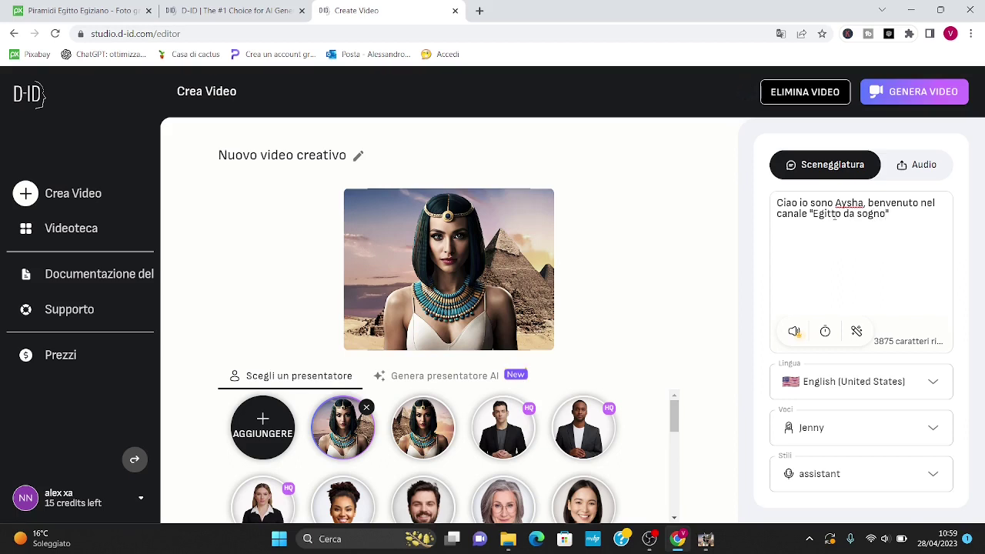
{"action": "type", "text": ", ti"}
{"action": "type", "text": " faro"}
{"action": "key", "text": "BackSpace"}
{"action": "type", "text": "ò conosce"}
{"action": "type", "text": "re le meravi"}
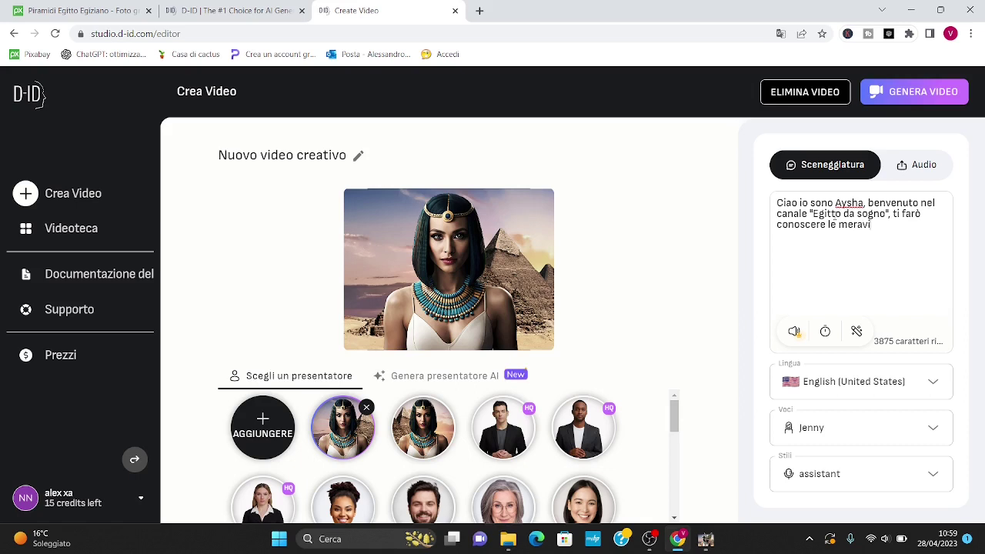
{"action": "type", "text": "glie della mi"}
{"action": "type", "text": "a terra"}
{"action": "key", "text": "BackSpace"}
{"action": "type", "text": "!"}
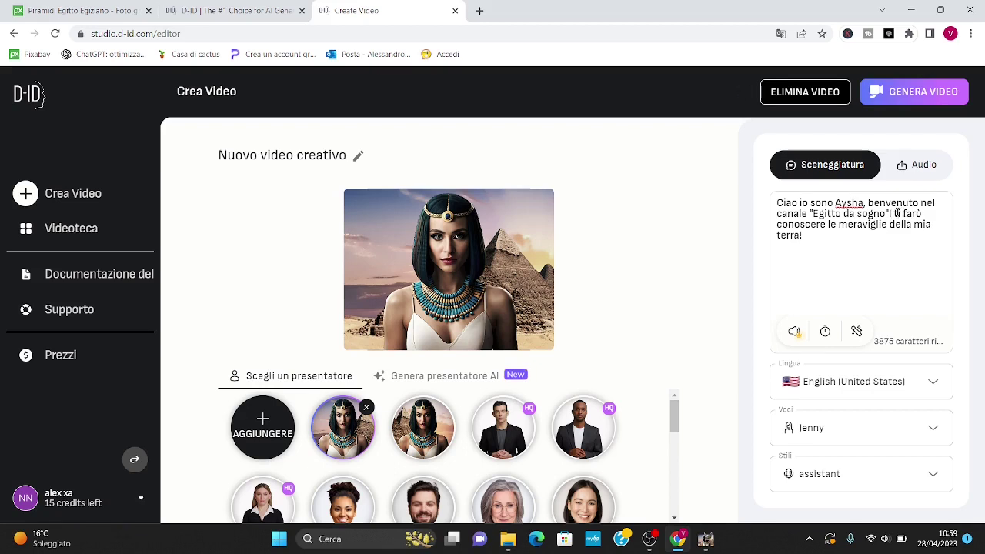
{"action": "key", "text": "BackSpace"}
{"action": "type", "text": "T"}
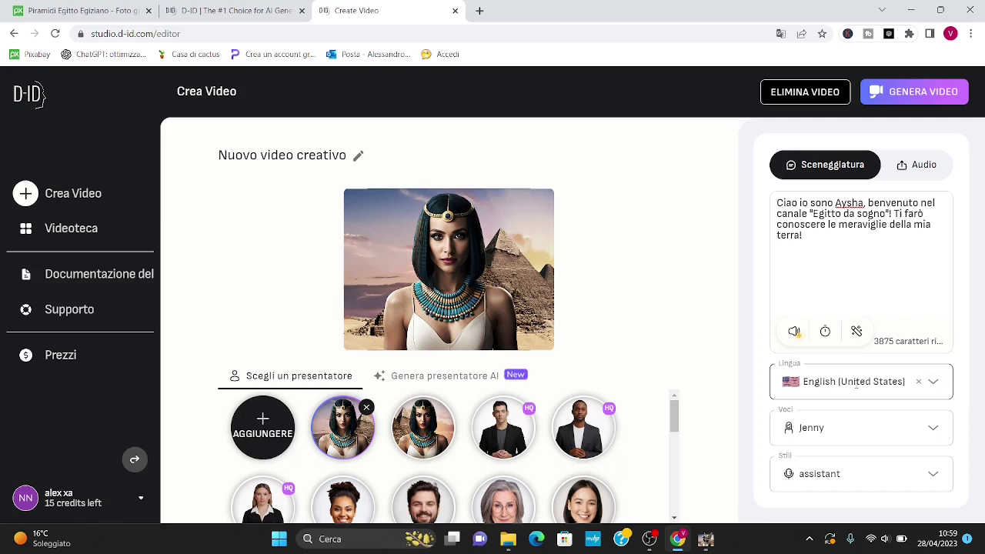
Set the language to Italiano (Italia) and the voice to Fiamma, then request video generation
{"action": "left_click", "coordinate": [932, 381]}
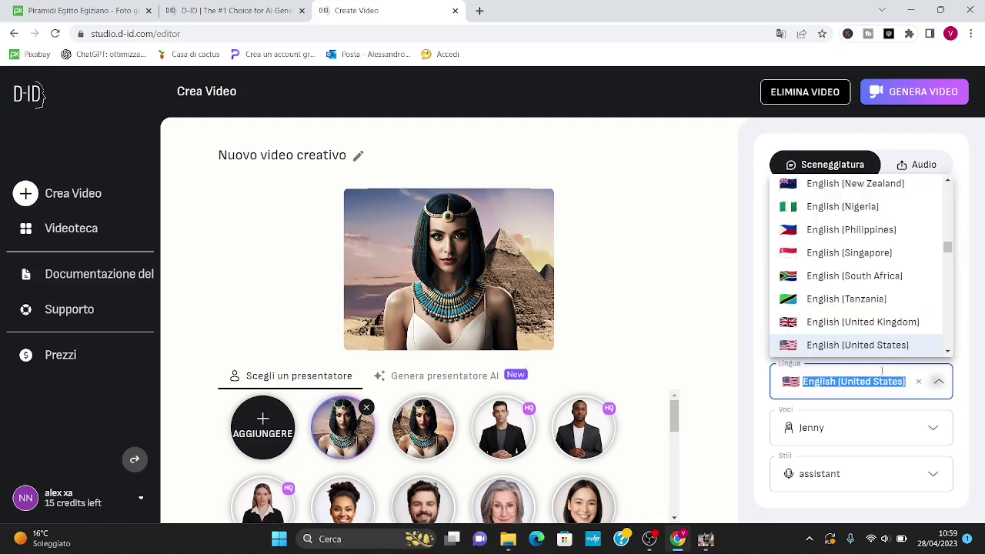
{"action": "type", "text": "Ita"}
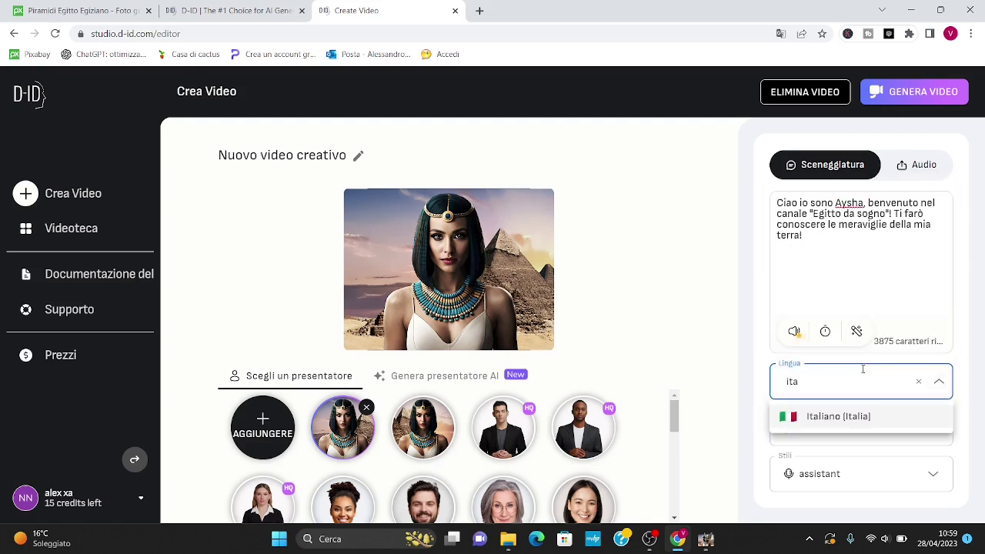
{"action": "left_click", "coordinate": [854, 416]}
{"action": "left_click", "coordinate": [933, 428]}
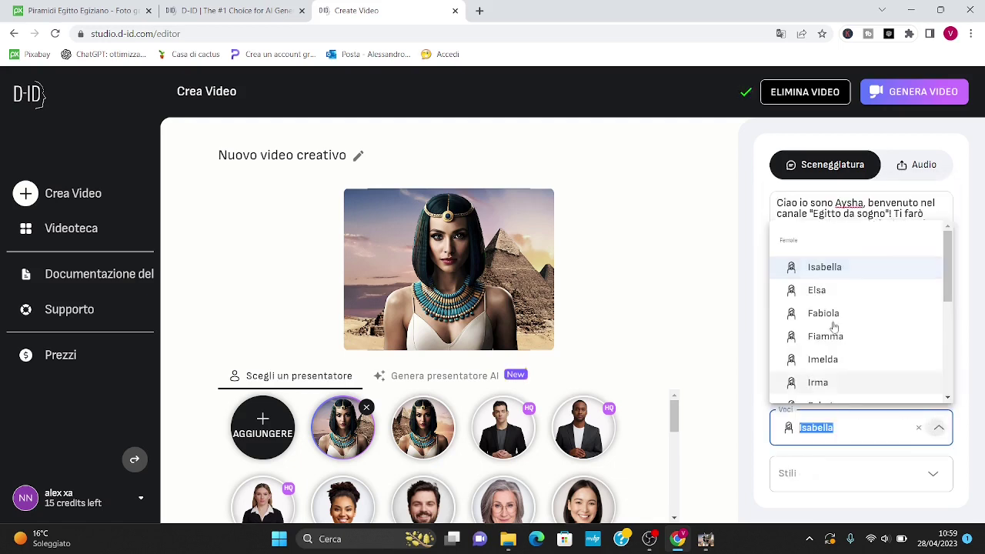
{"action": "scroll", "coordinate": [946, 304], "scroll_direction": "down", "scroll_amount": 1}
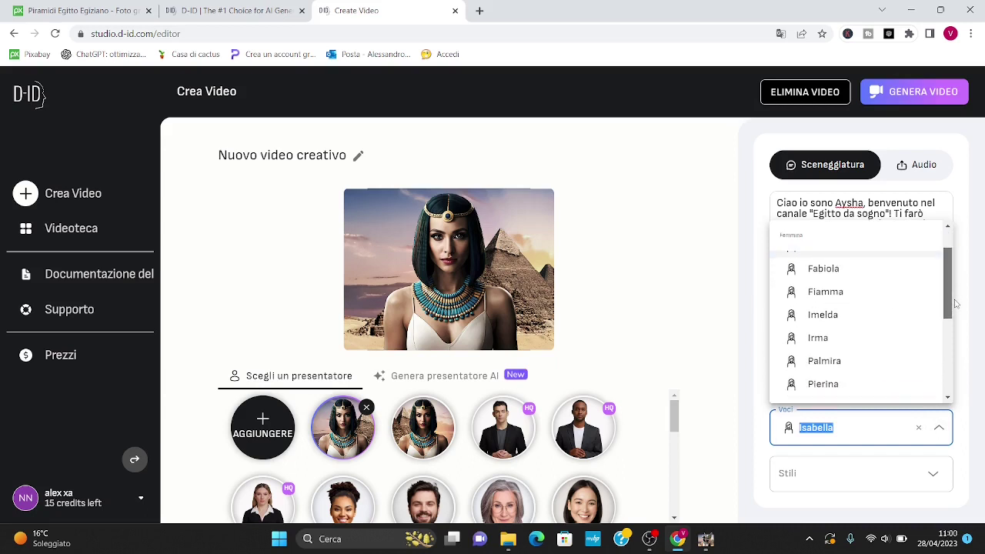
{"action": "scroll", "coordinate": [831, 308], "scroll_direction": "down", "scroll_amount": 3}
{"action": "scroll", "coordinate": [831, 307], "scroll_direction": "up", "scroll_amount": 3}
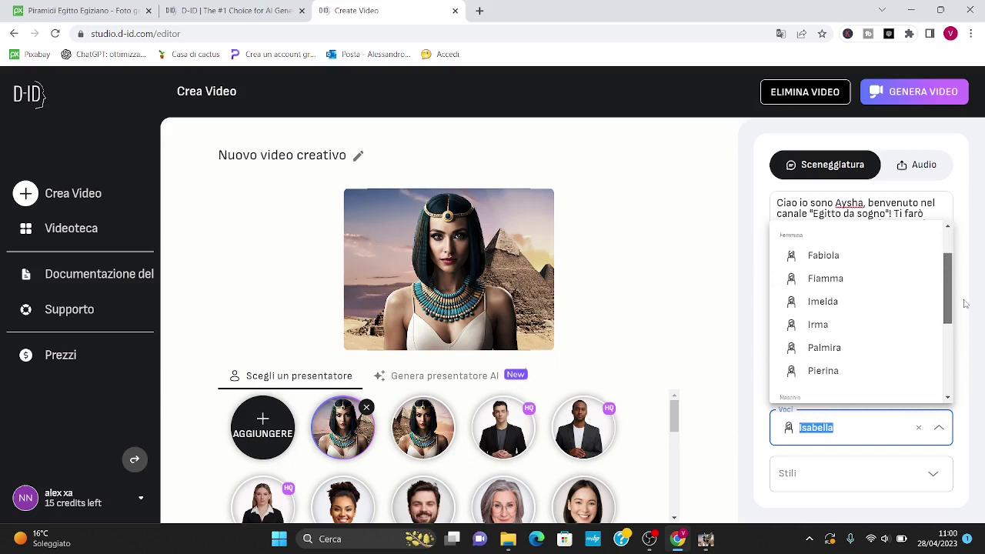
{"action": "left_click", "coordinate": [830, 298]}
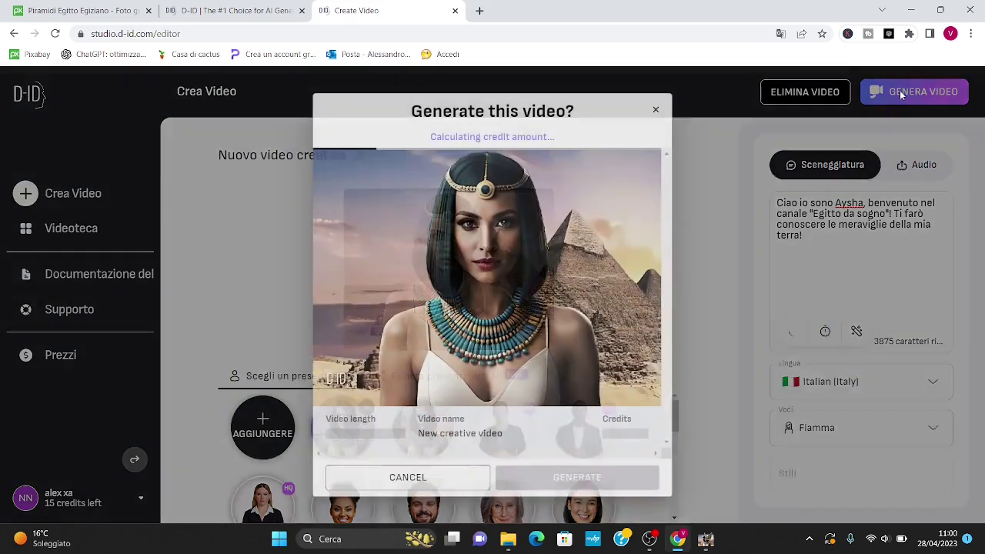
{"action": "left_click", "coordinate": [901, 92]}
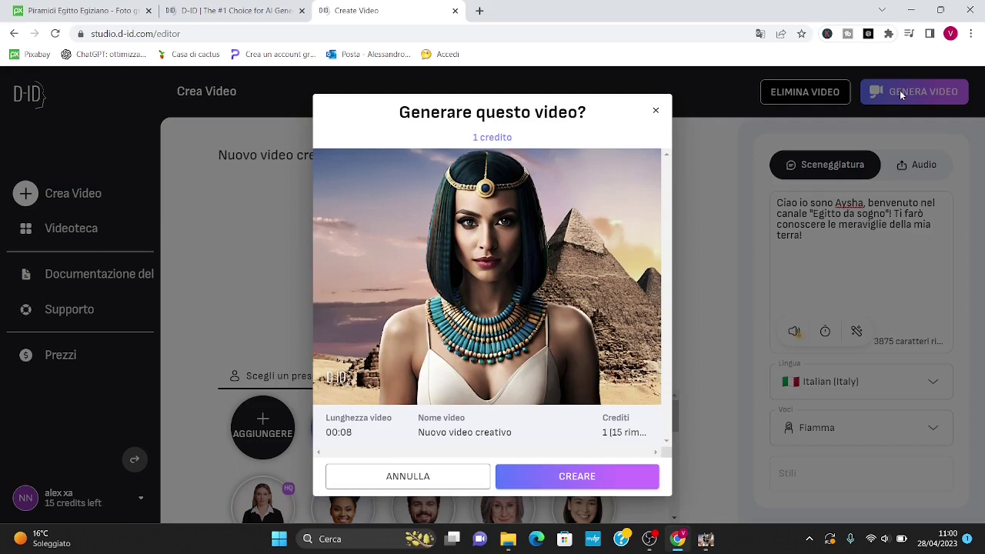
Confirm creation and play the finished 8-second talking-queen video from the Videoteca
{"action": "left_click", "coordinate": [589, 477]}
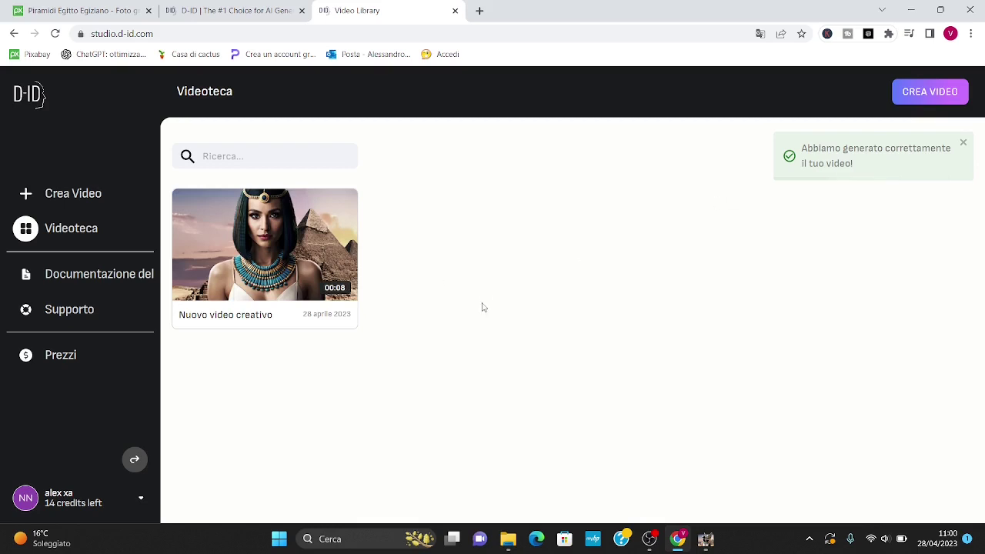
{"action": "left_click", "coordinate": [264, 246]}
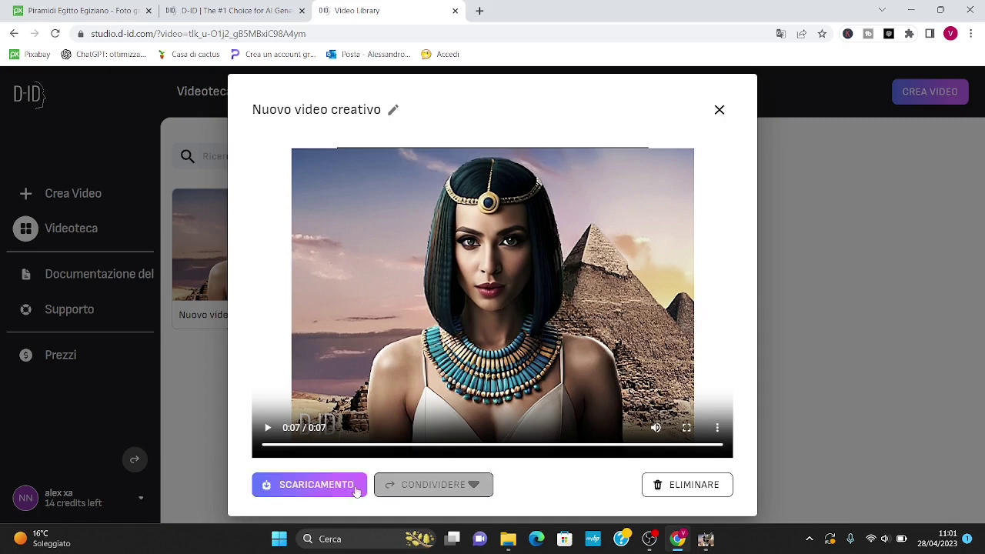
Download the video as New creative video (1).mp4 and open it in a media player
{"action": "left_click", "coordinate": [321, 488]}
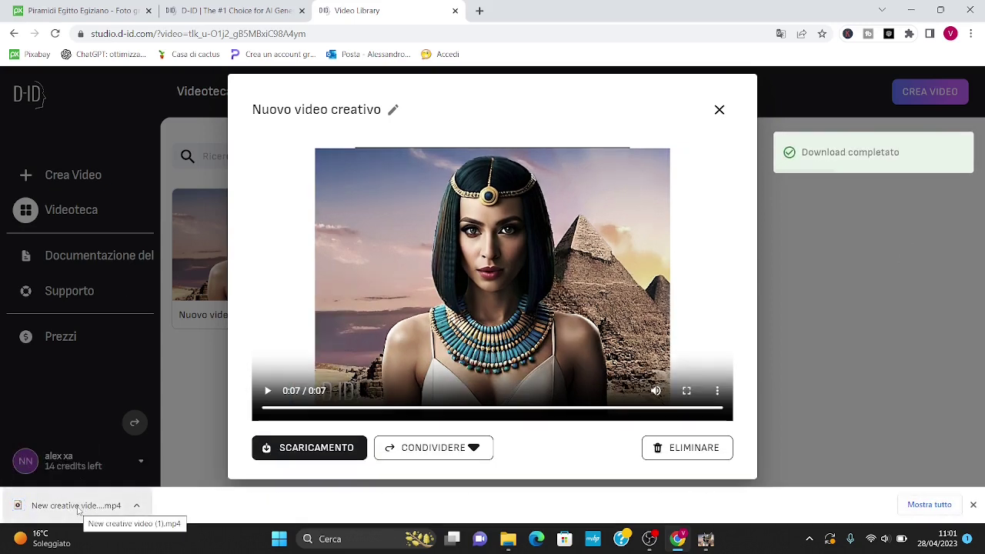
{"action": "left_click", "coordinate": [78, 507]}
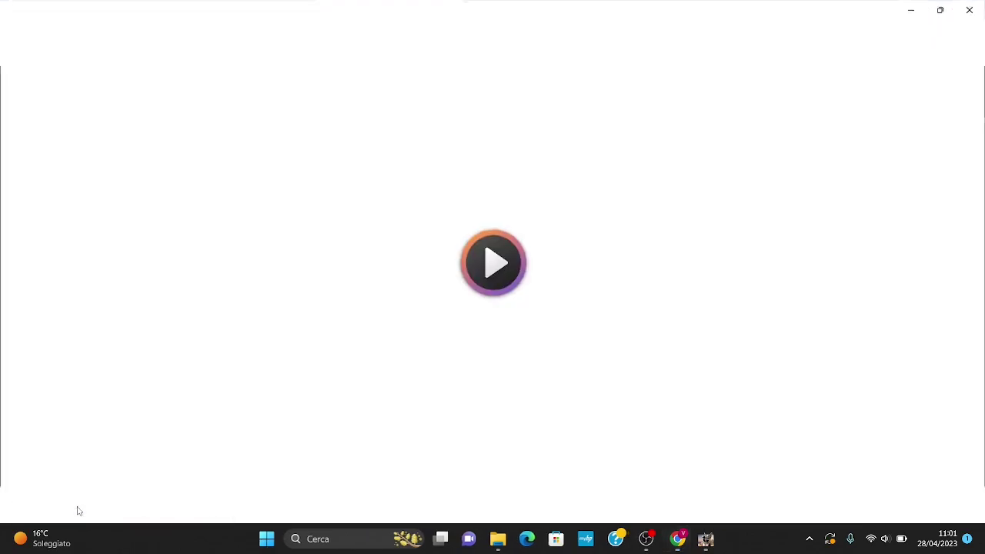